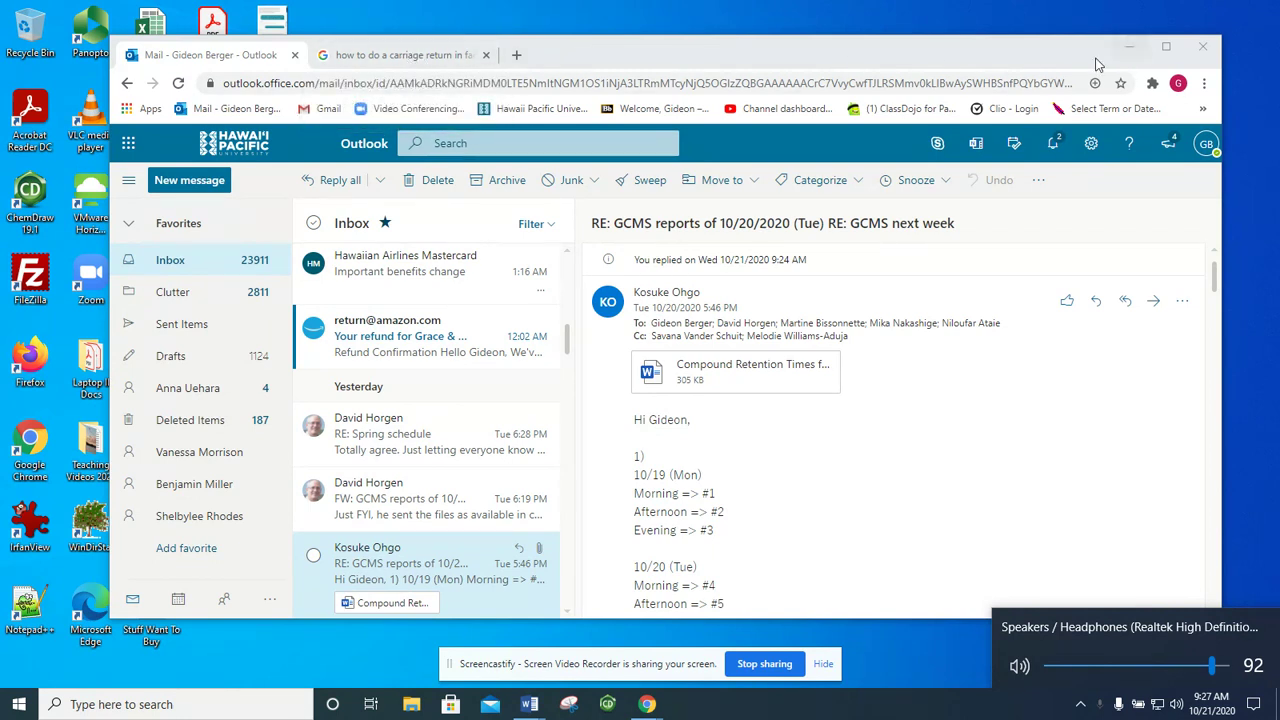
Step: Minimize the browser, launch ACD/ChemSketch from the desktop, and dismiss its startup dialogs, declining the file associations
left_click(1096, 65)
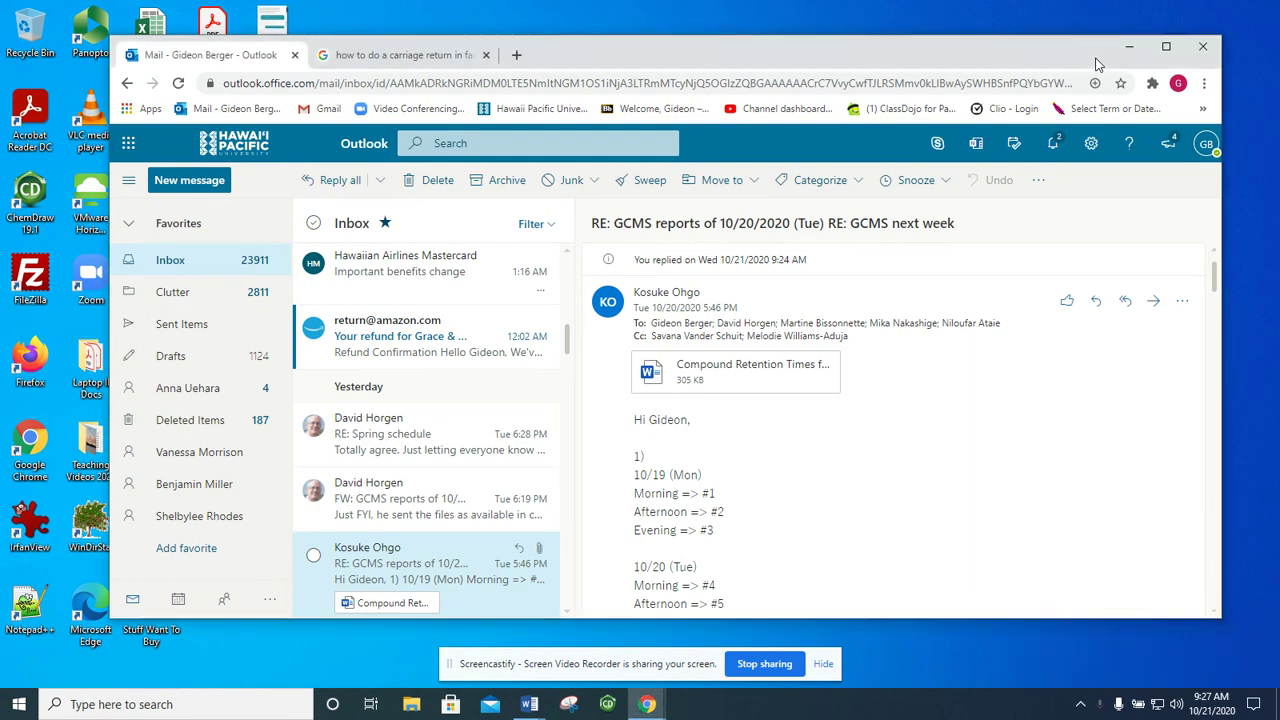
left_click(1132, 48)
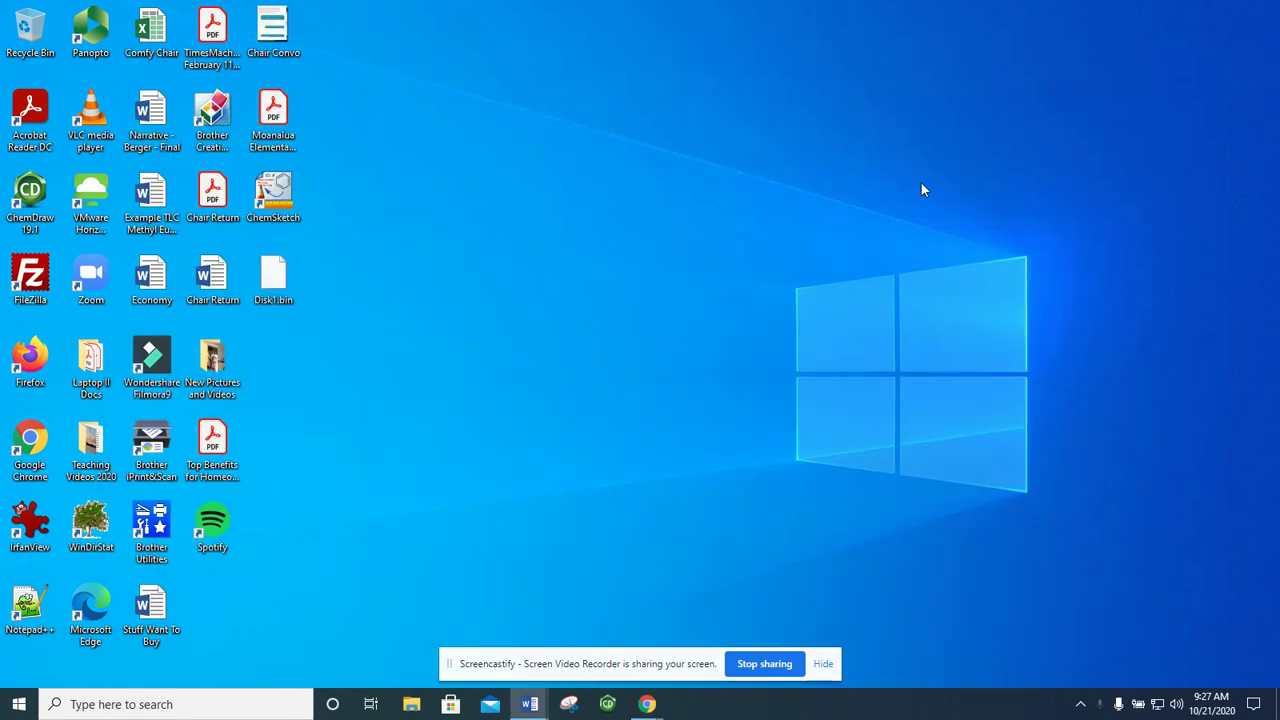
double_click(280, 191)
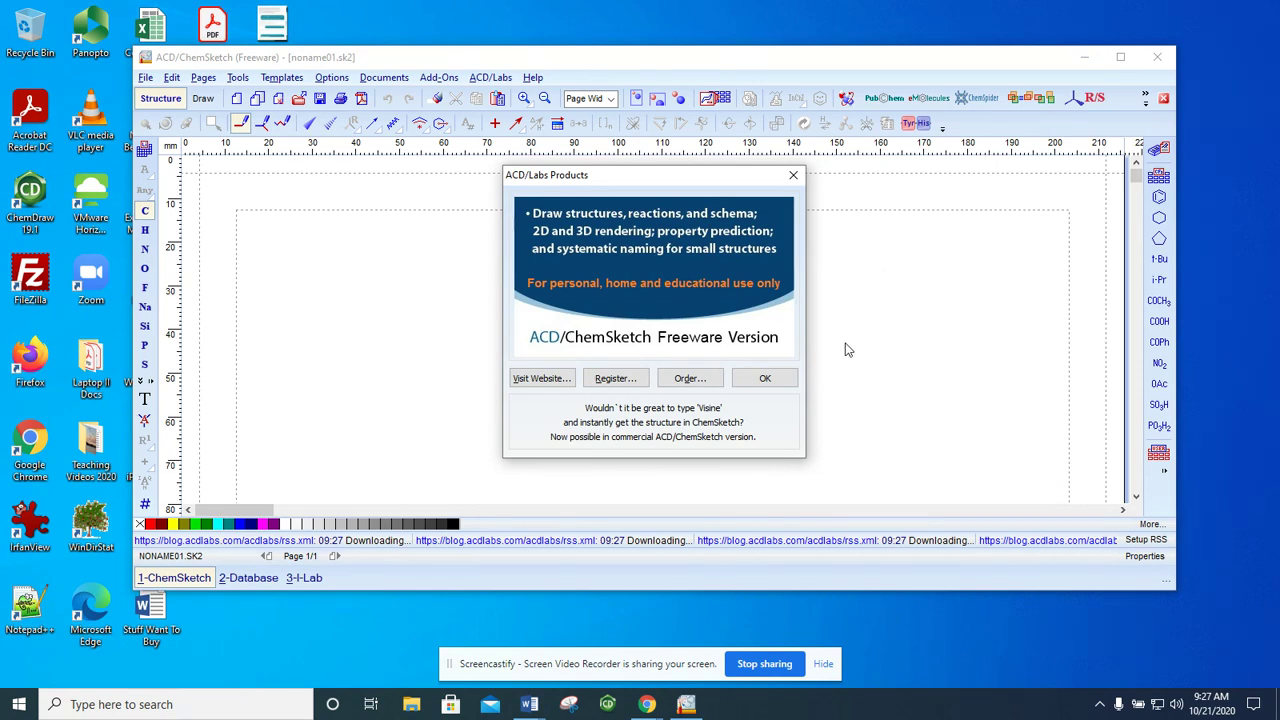
left_click(766, 382)
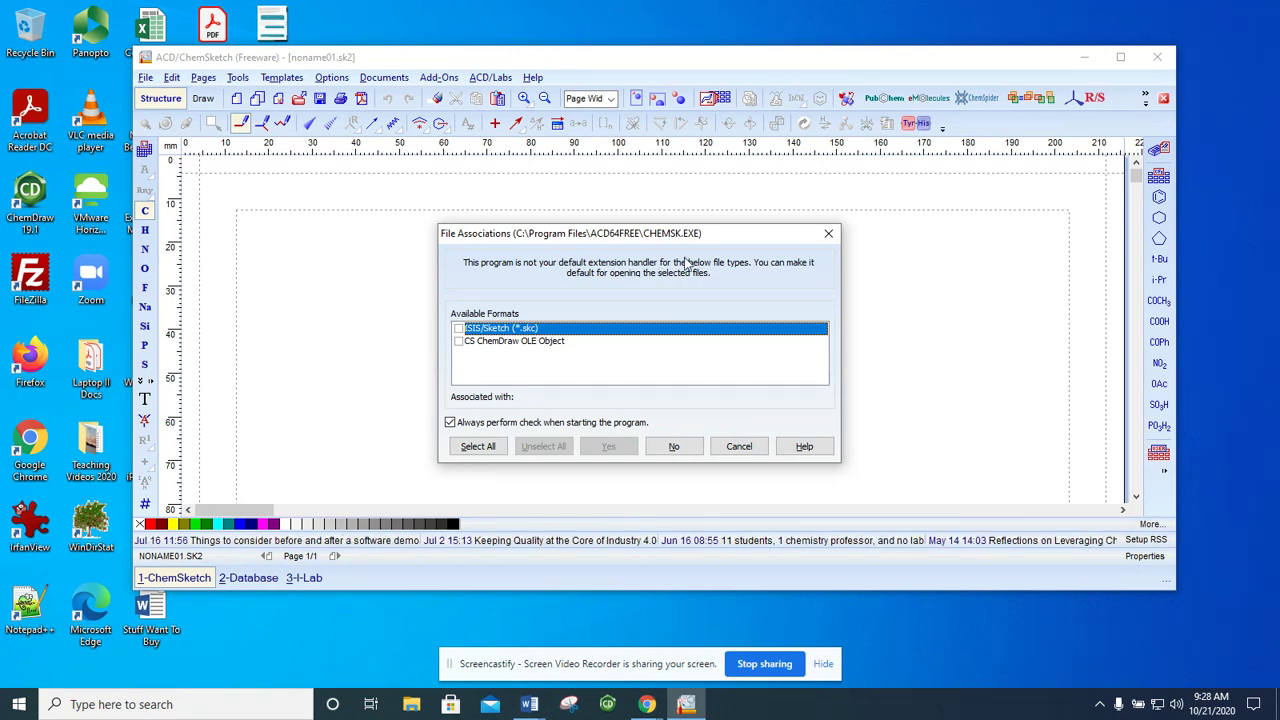
left_click(676, 448)
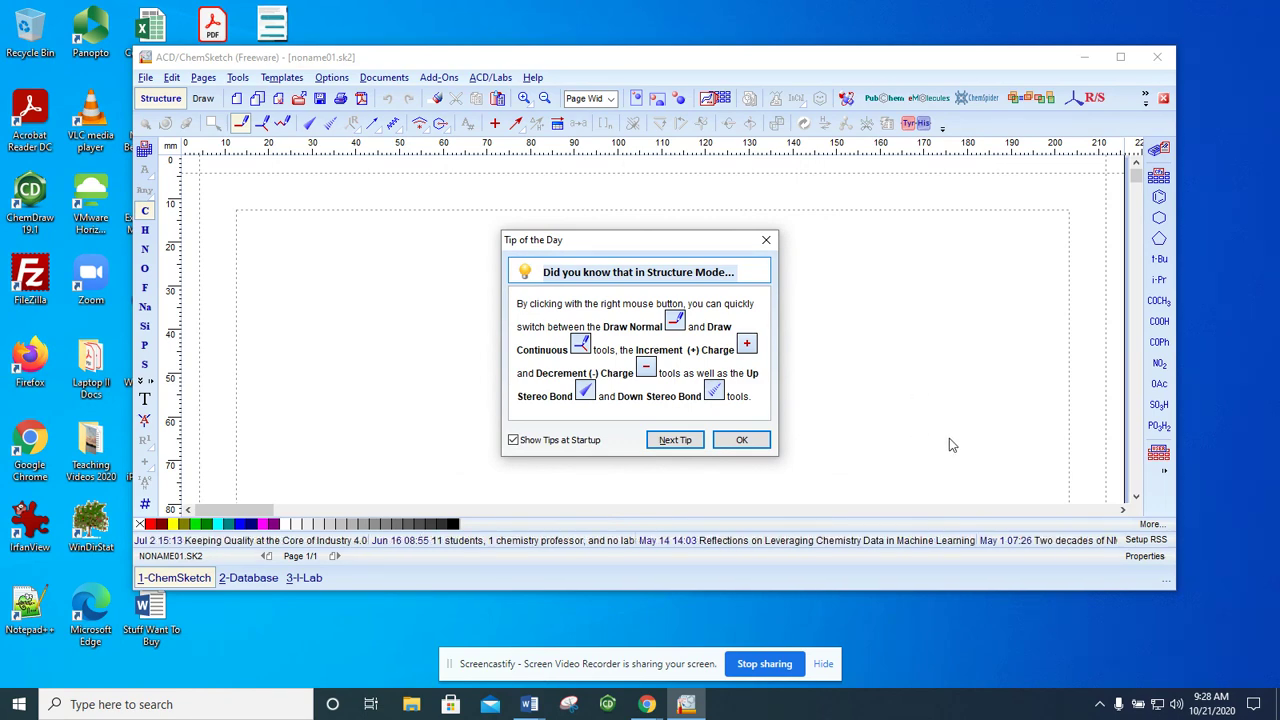
left_click(747, 441)
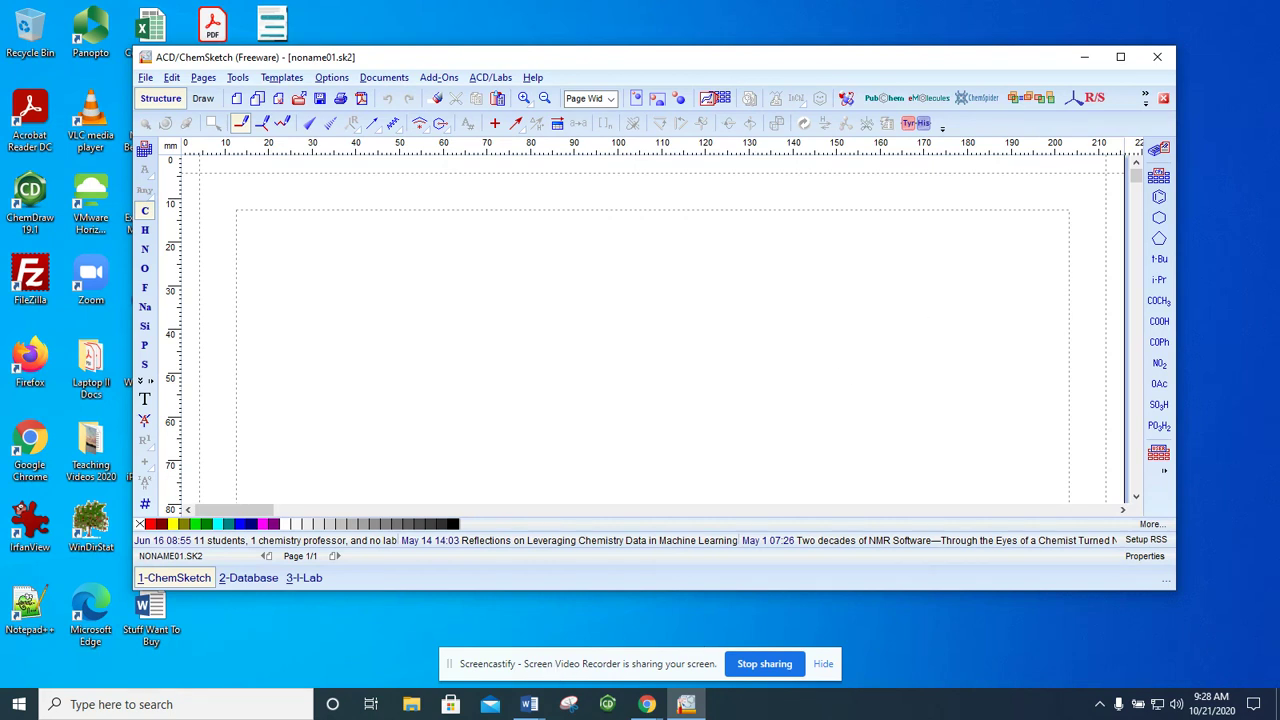
Step: Switch to the CHEM 3031 Molecular Modeling Lab instructions in Word and look through the introduction up to the Part I ethane instructions
left_click(529, 704)
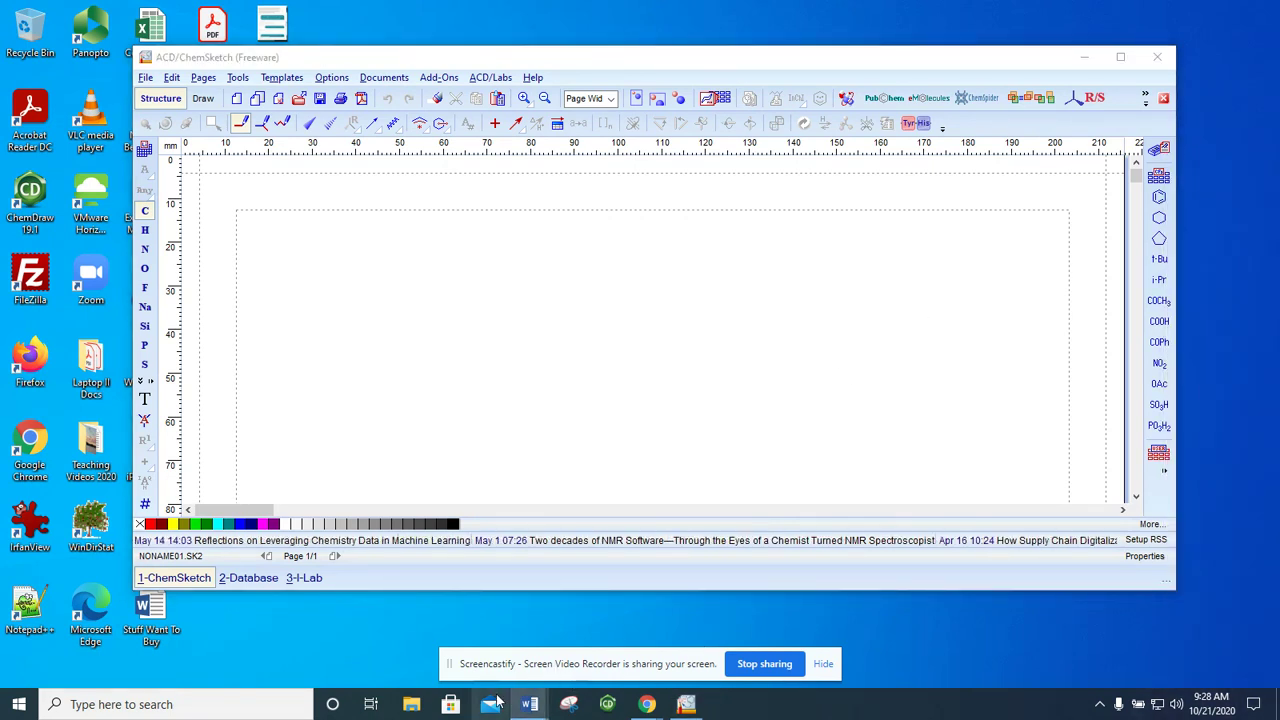
mouse_move(536, 708)
left_click(644, 630)
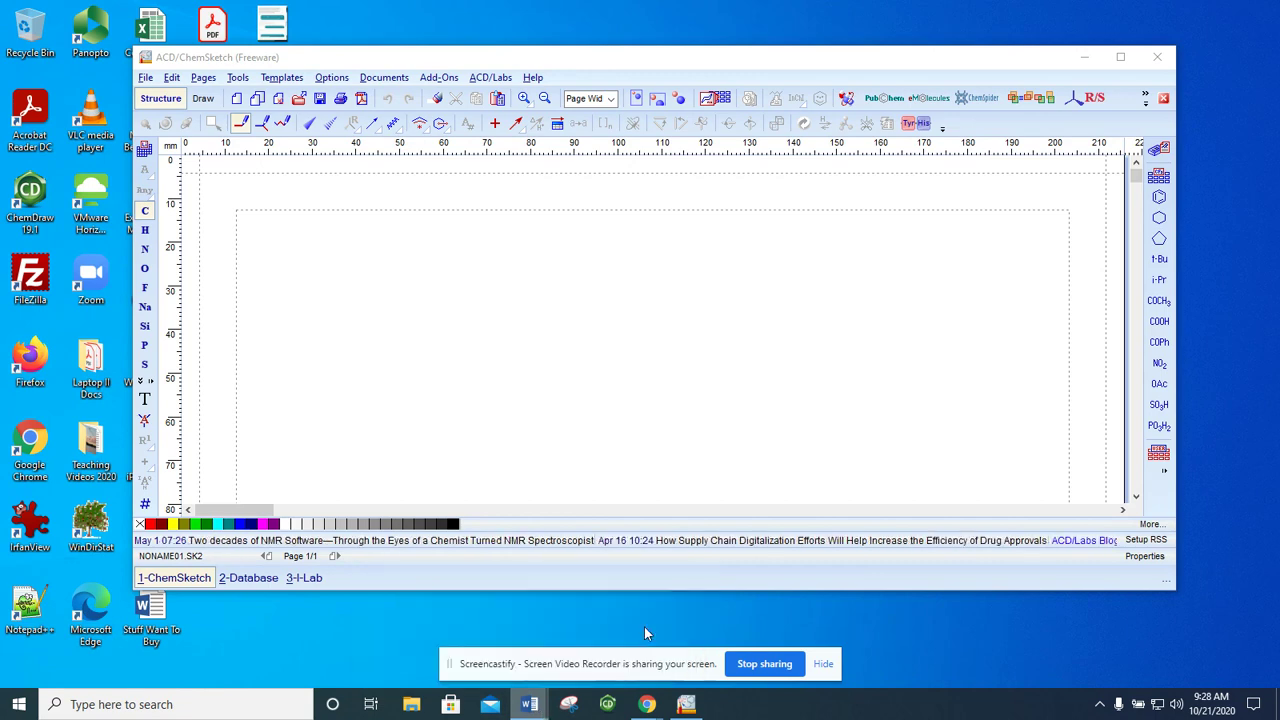
scroll(616, 323, "down", 4)
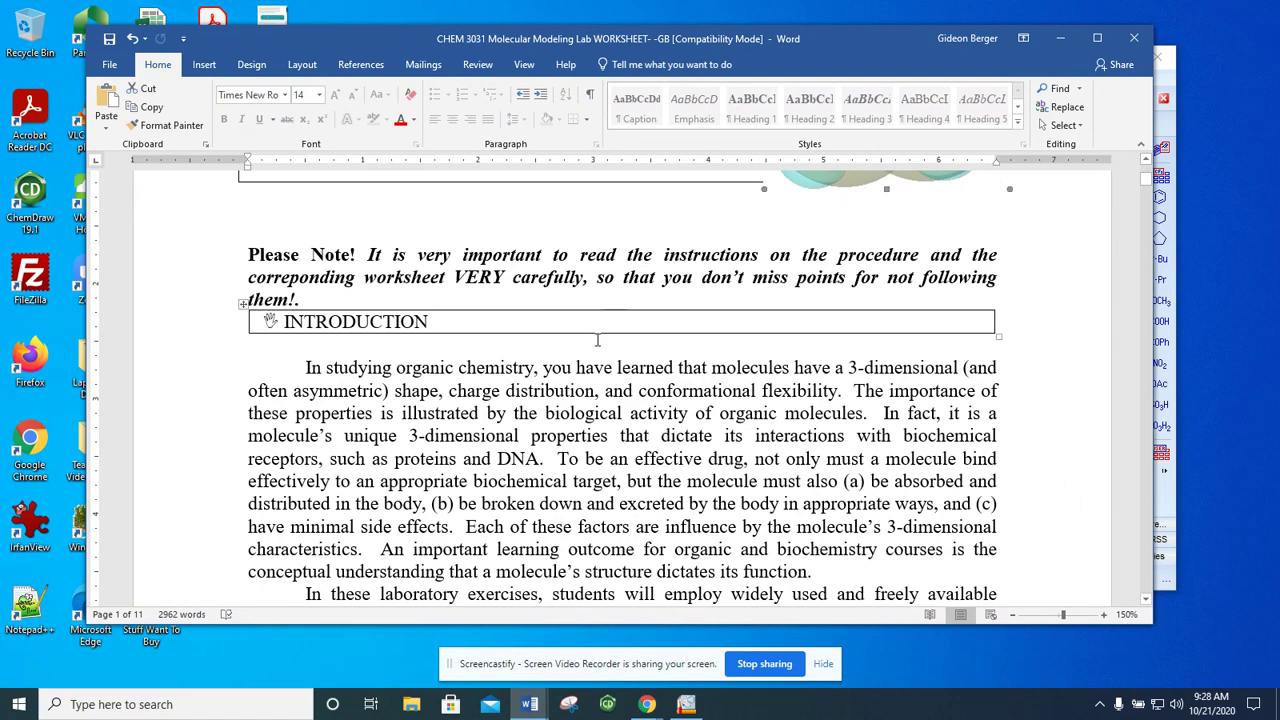
scroll(699, 352, "down", 12)
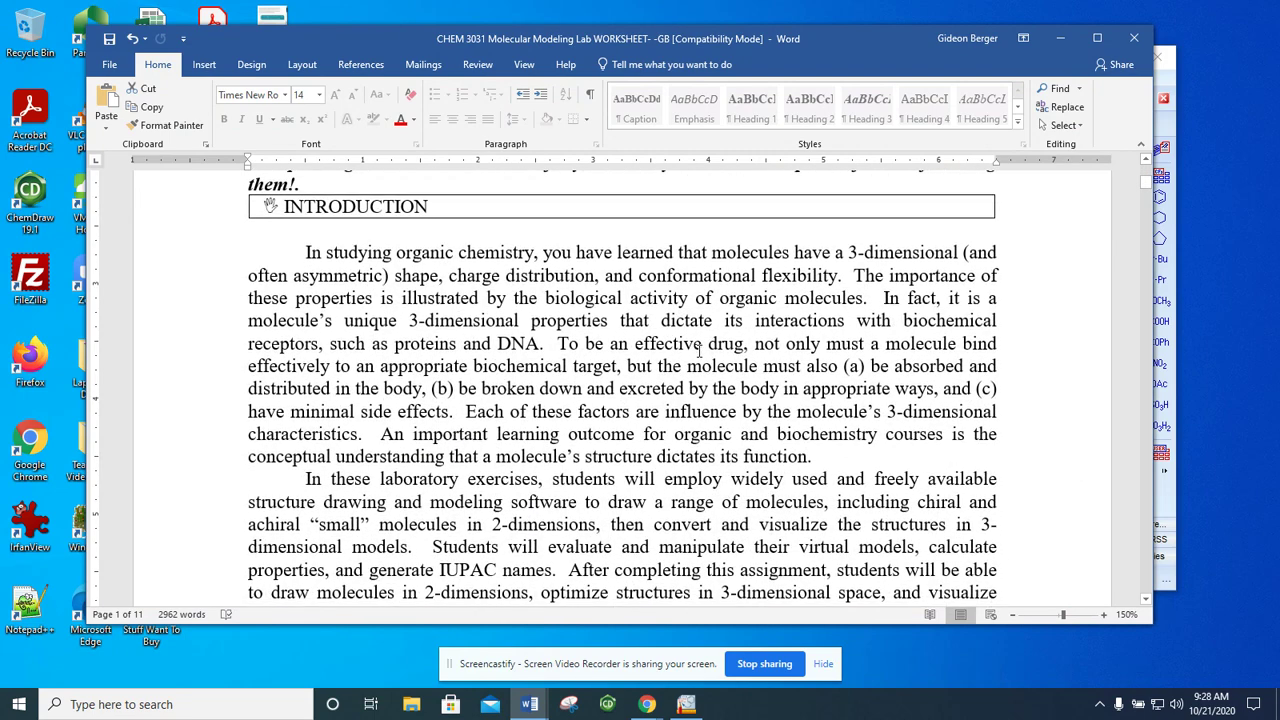
scroll(697, 352, "down", 8)
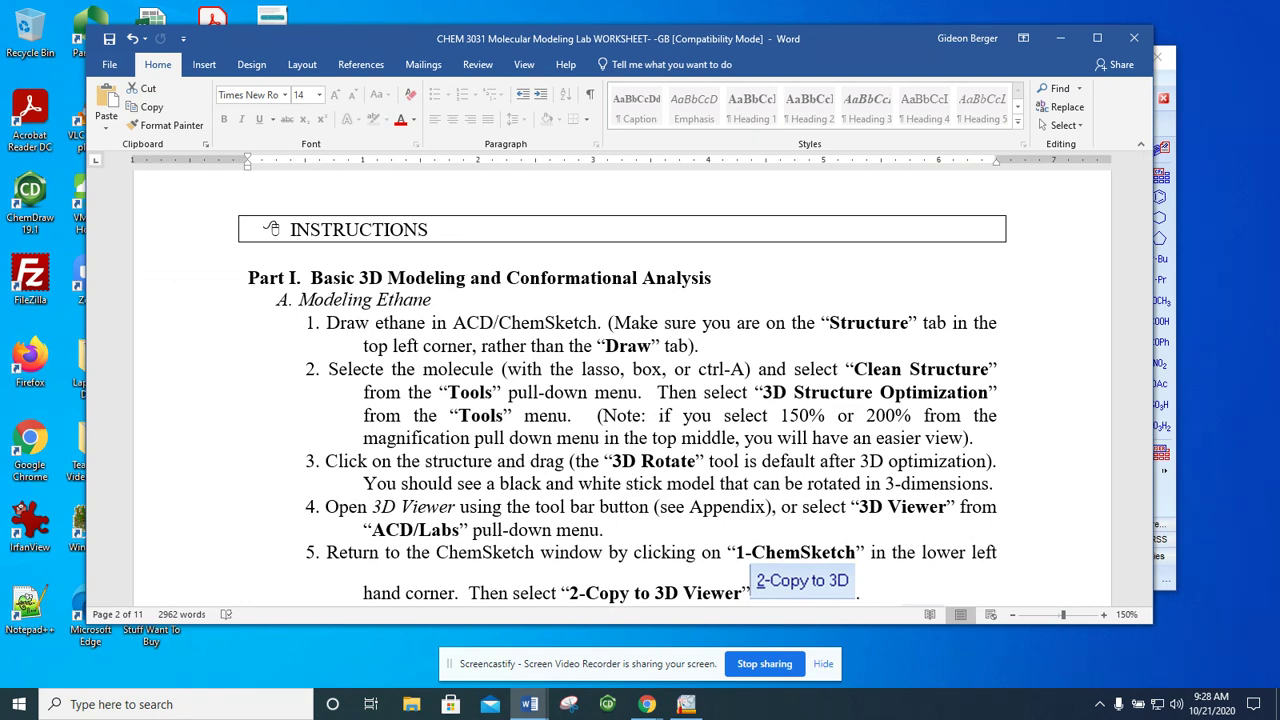
Step: Bring the V10 answer worksheet into view, examine its Part I ethane and energy graph sections, and move it off screen again
left_click_drag(1279, 12, 817, 3)
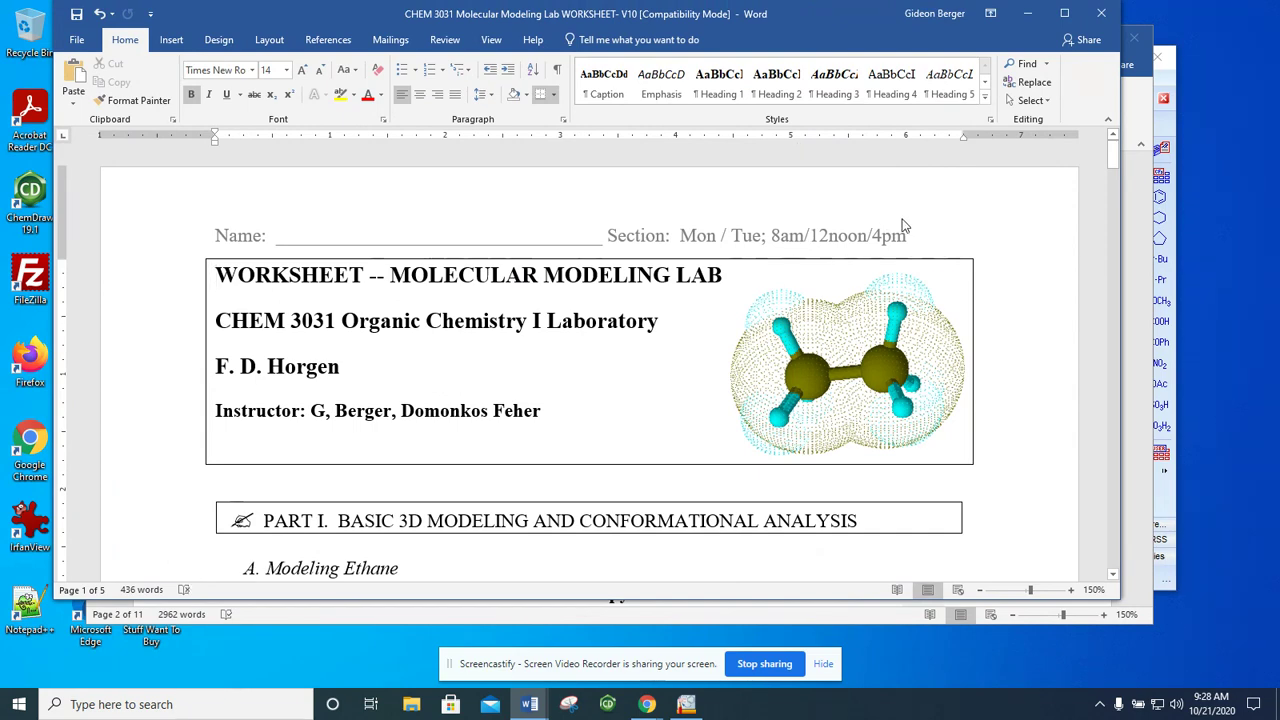
scroll(884, 232, "down", 3)
scroll(884, 232, "down", 3)
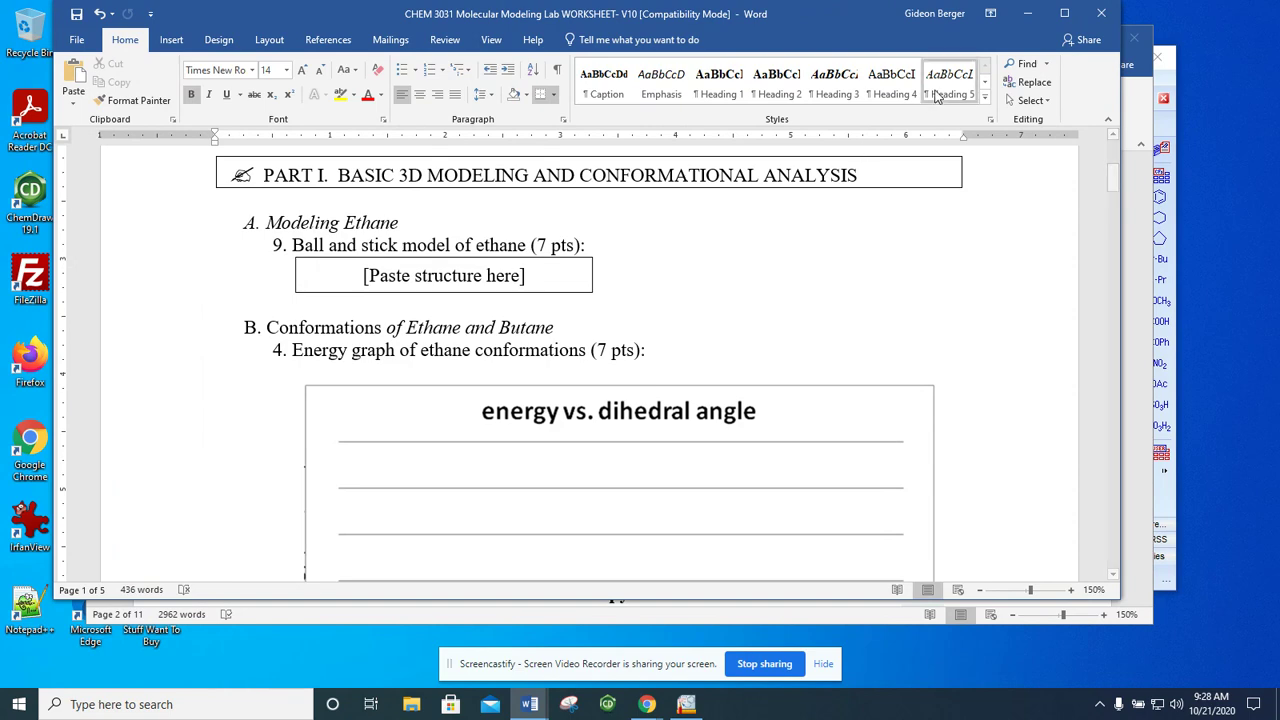
left_click_drag(578, 18, 1279, 70)
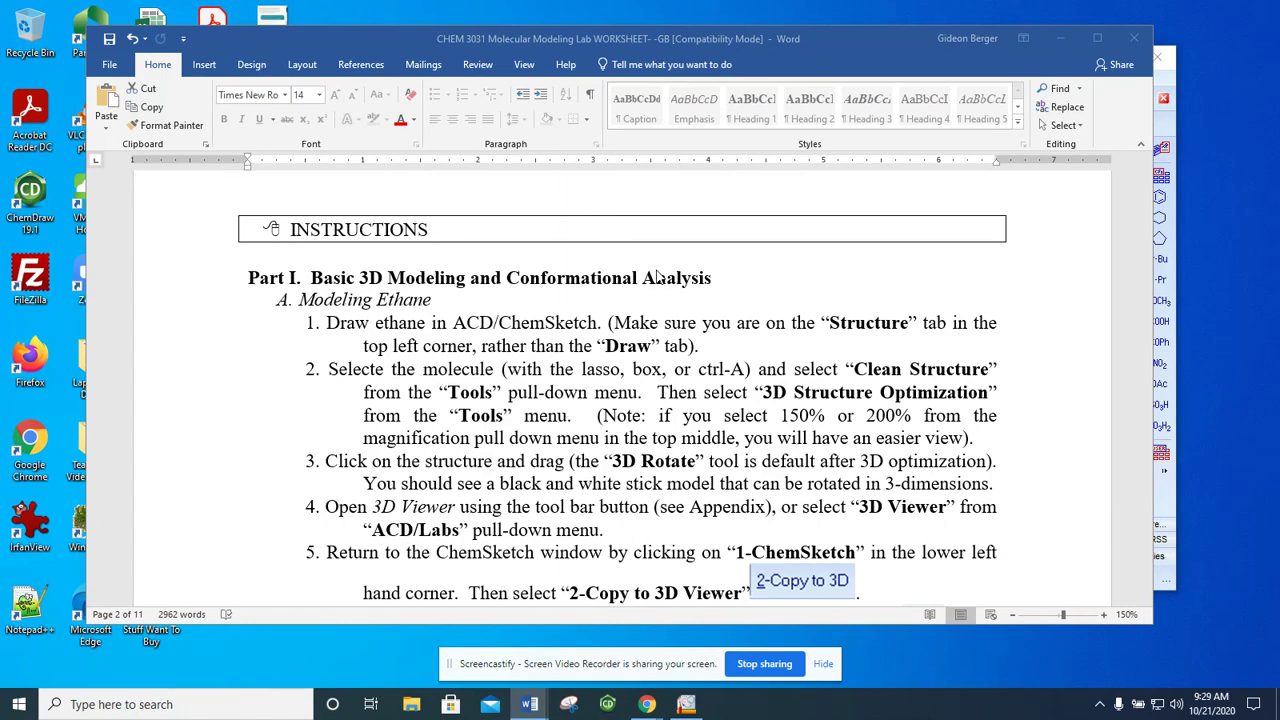
Step: Read the lab document's introduction, required software section, and the Part I instructions for modeling ethane
scroll(753, 317, "up", 1)
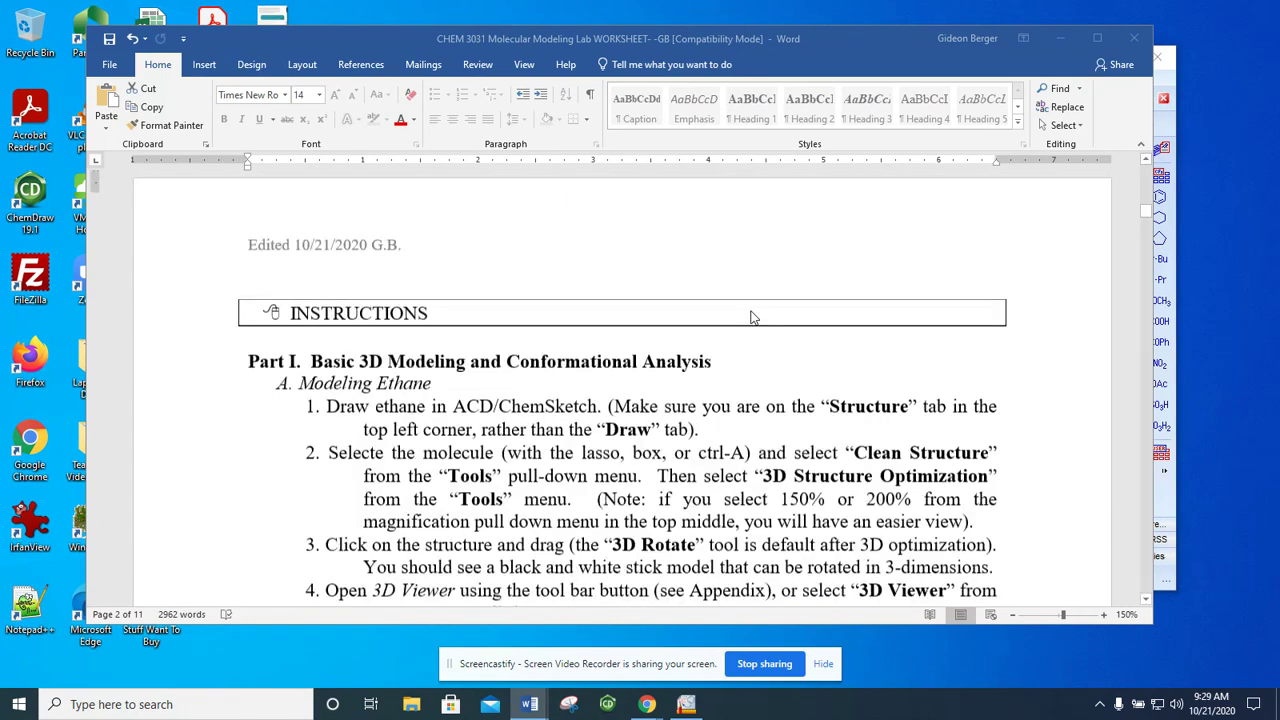
scroll(753, 317, "up", 8)
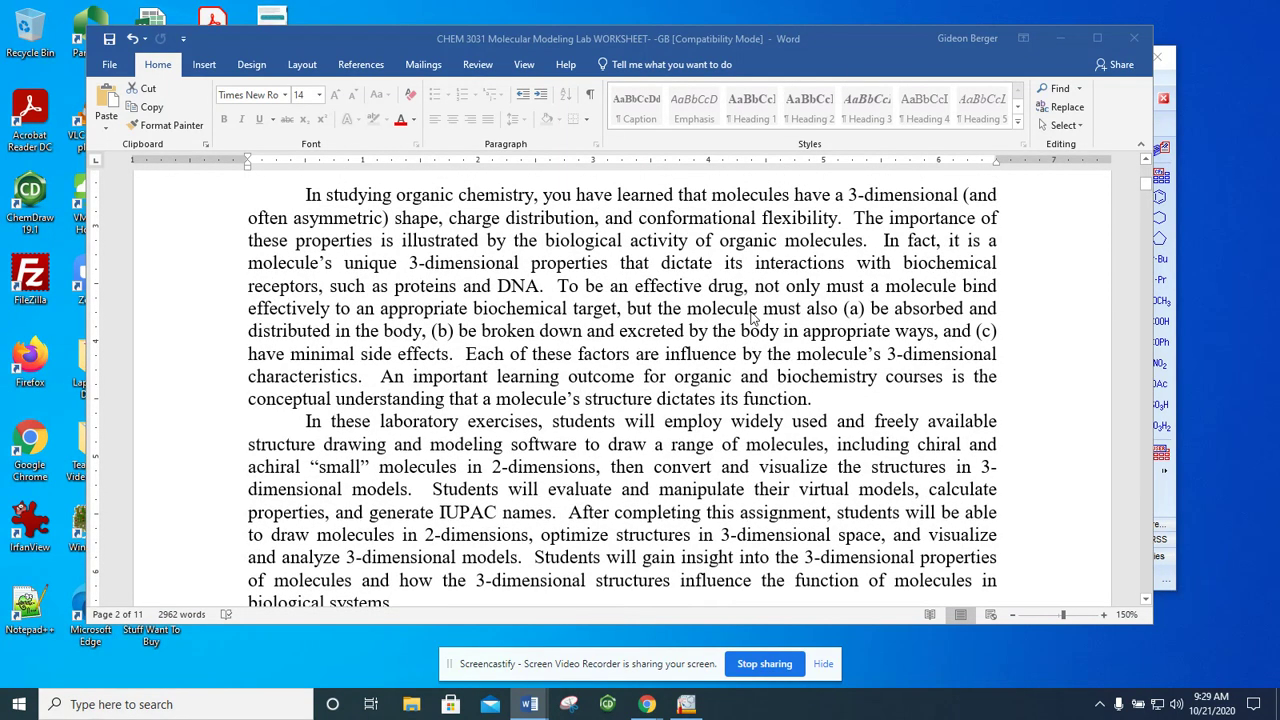
scroll(753, 317, "up", 2)
scroll(684, 345, "down", 3)
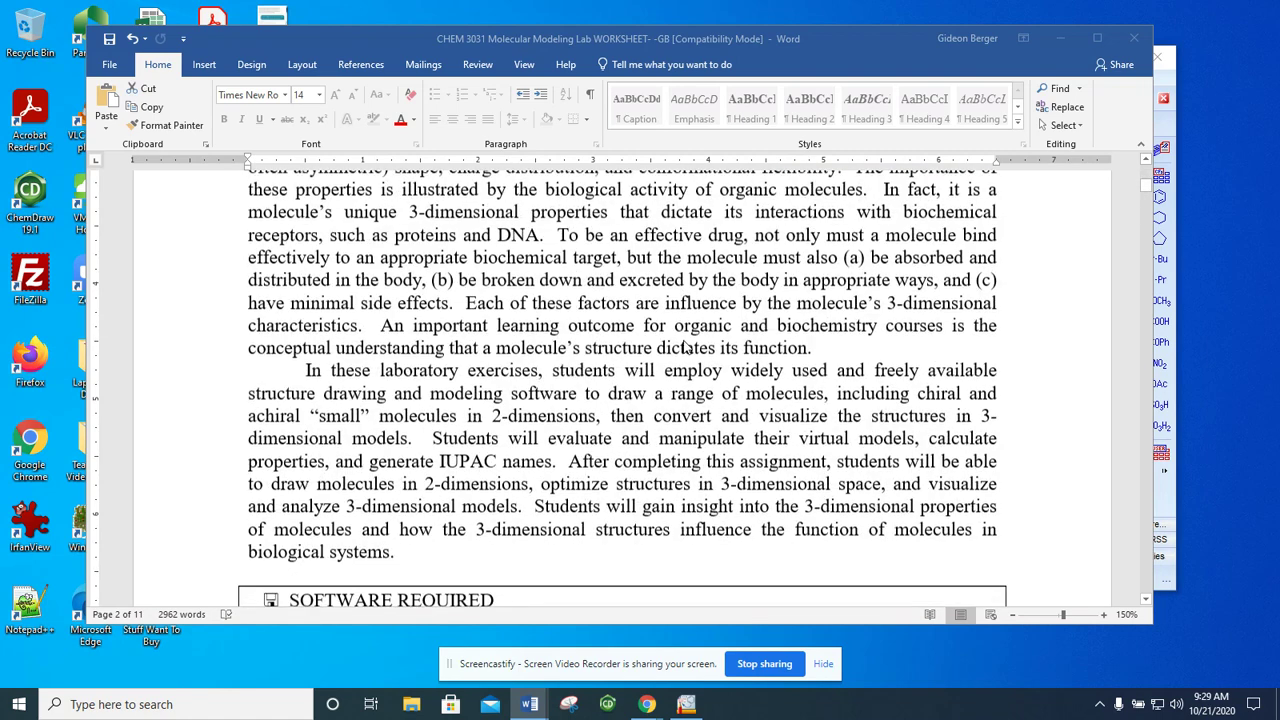
scroll(684, 345, "down", 2)
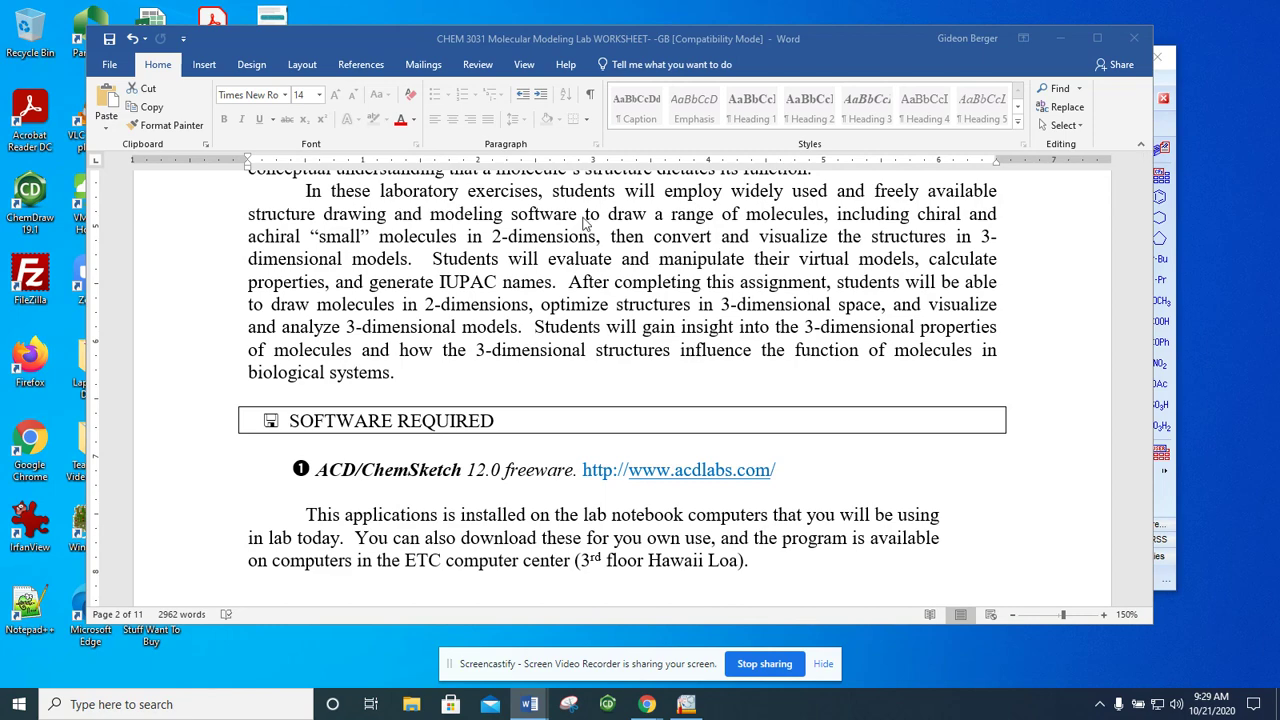
scroll(733, 309, "up", 3)
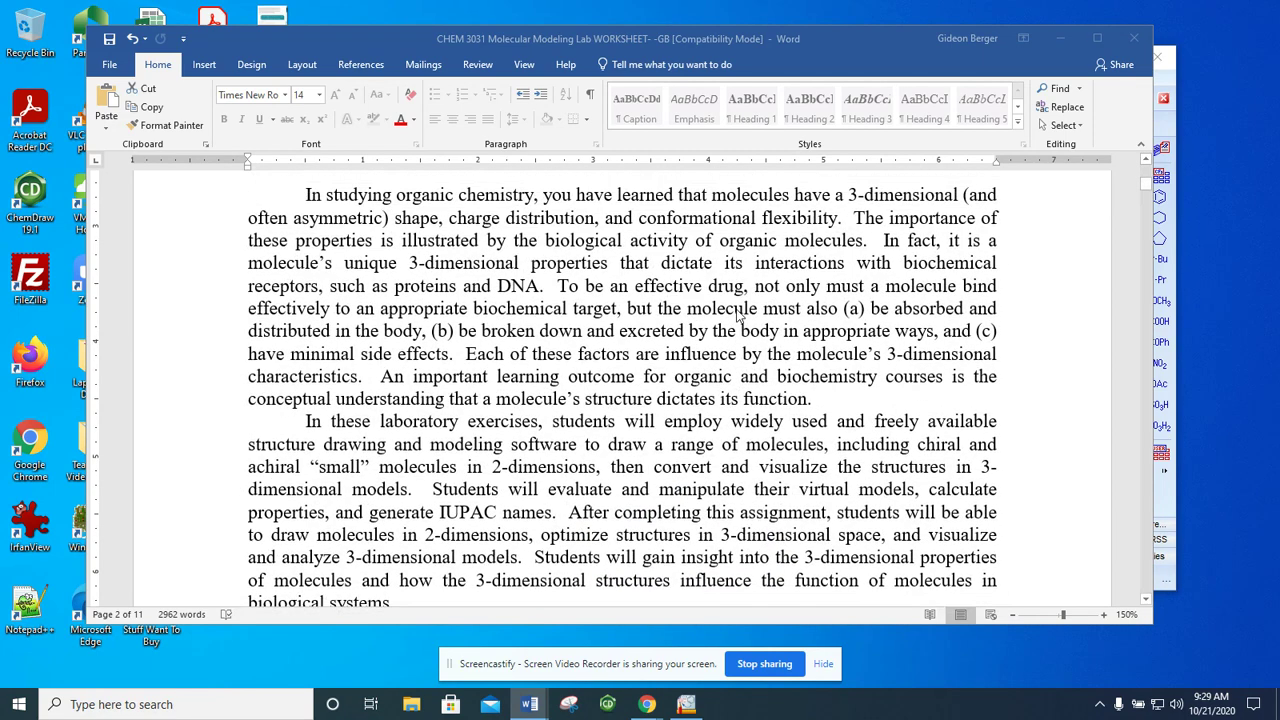
scroll(733, 309, "down", 6)
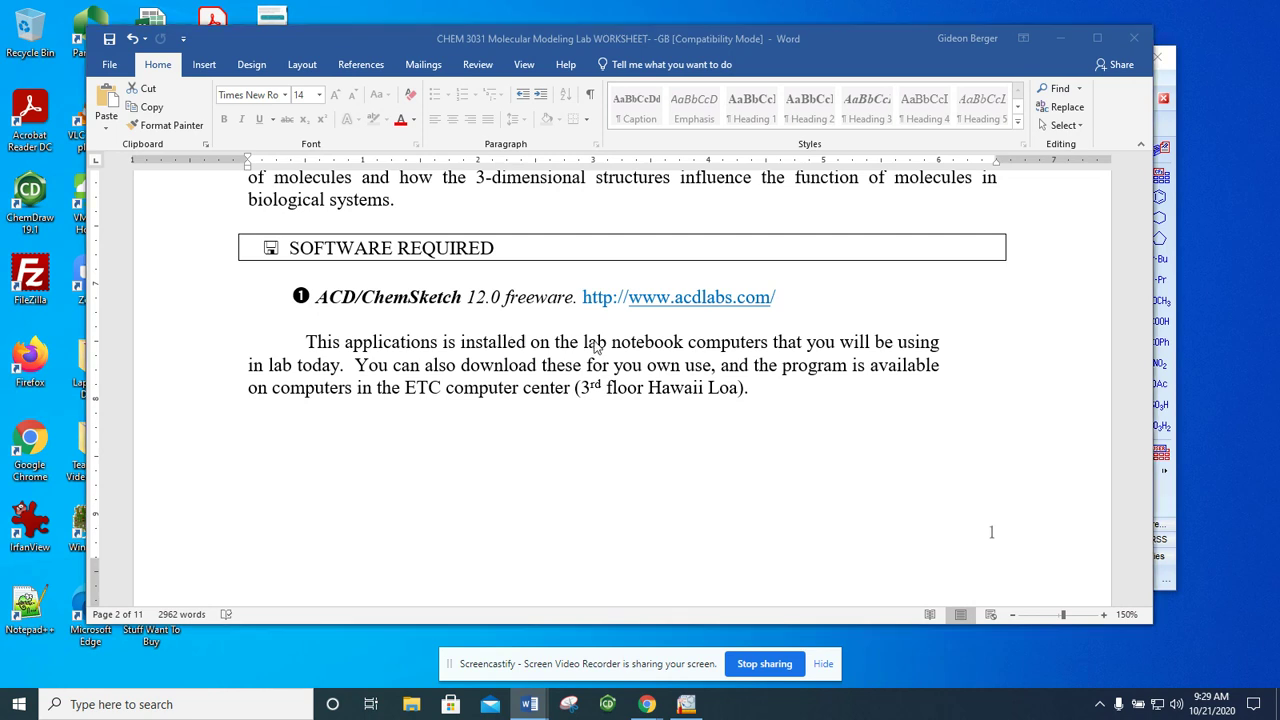
scroll(594, 343, "down", 3)
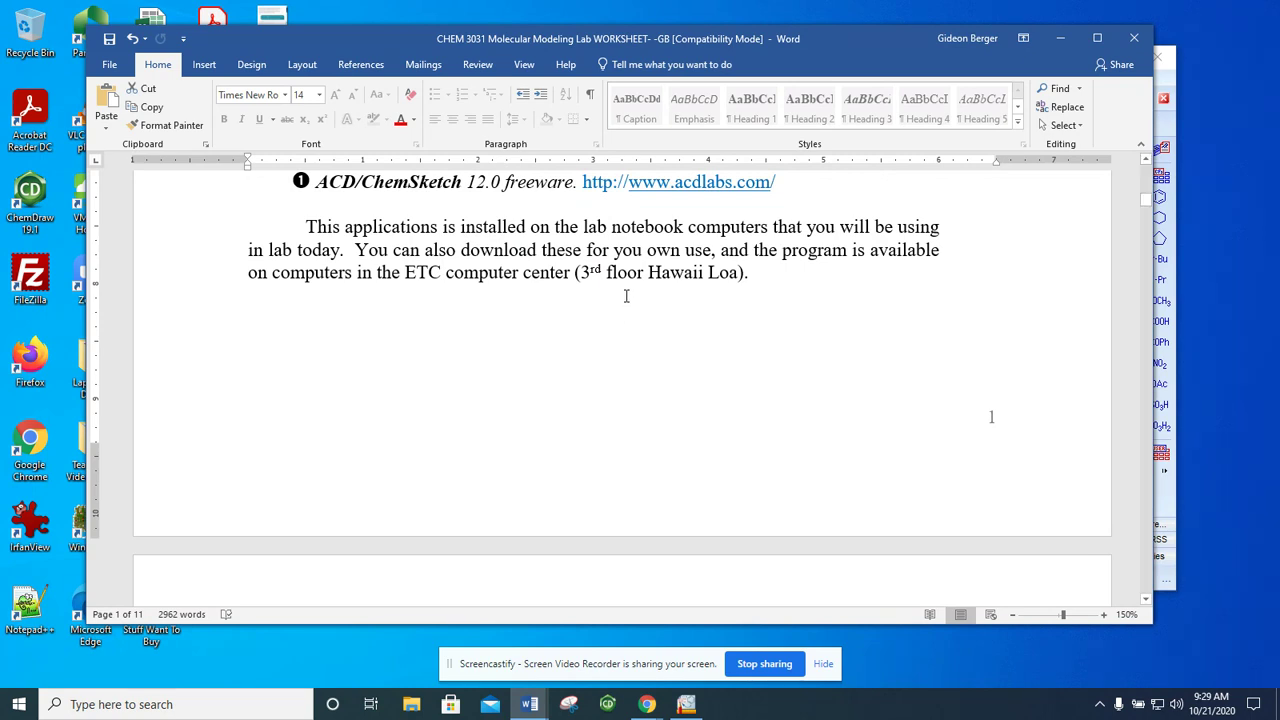
left_click(677, 266)
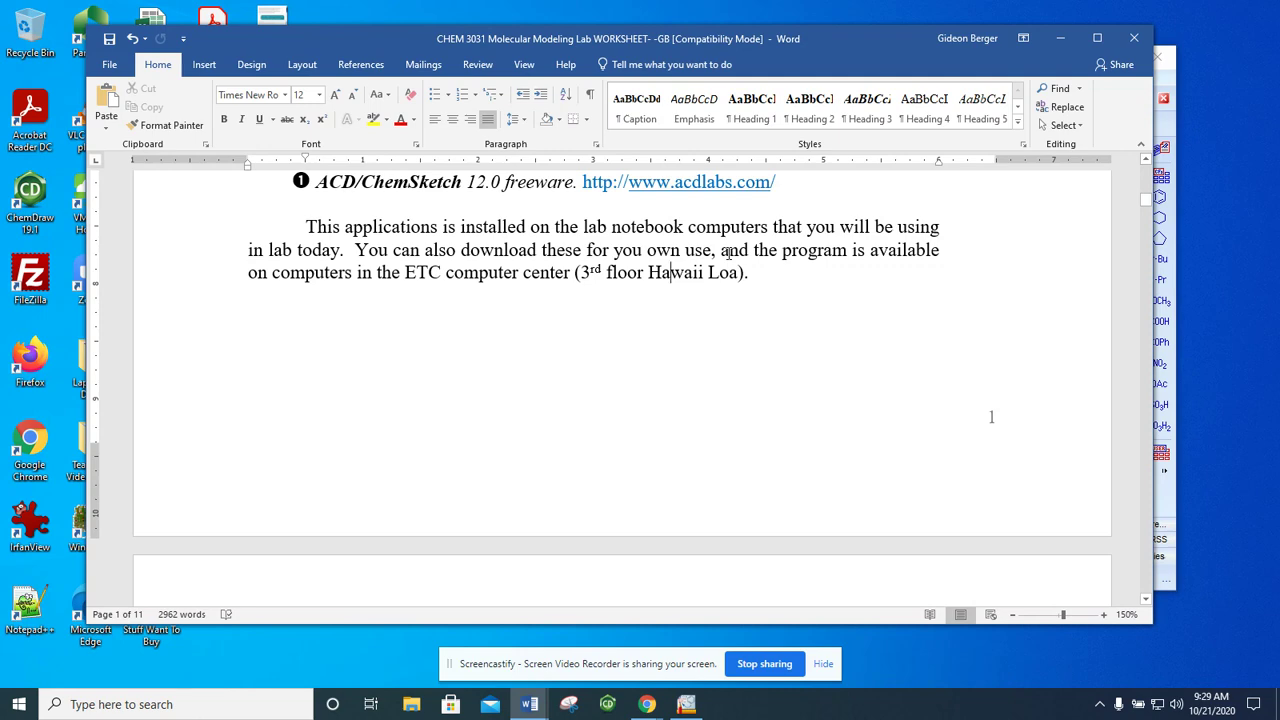
scroll(728, 250, "down", 5)
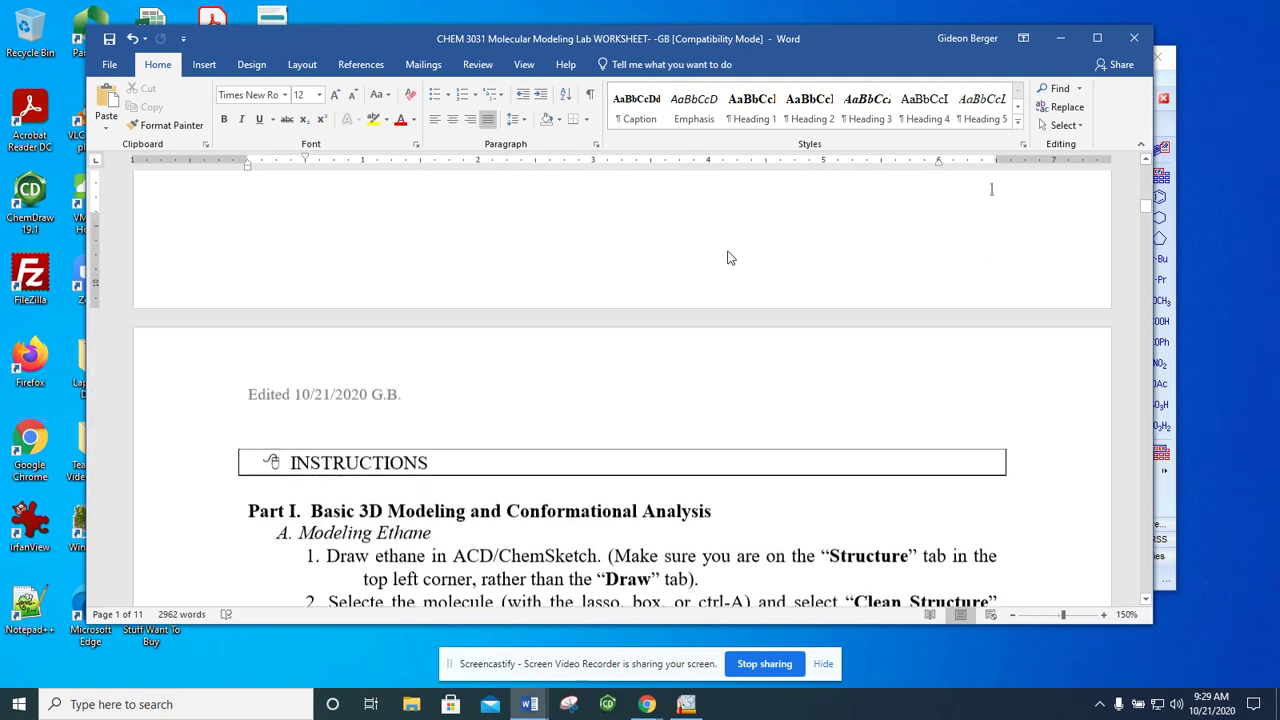
scroll(728, 248, "down", 2)
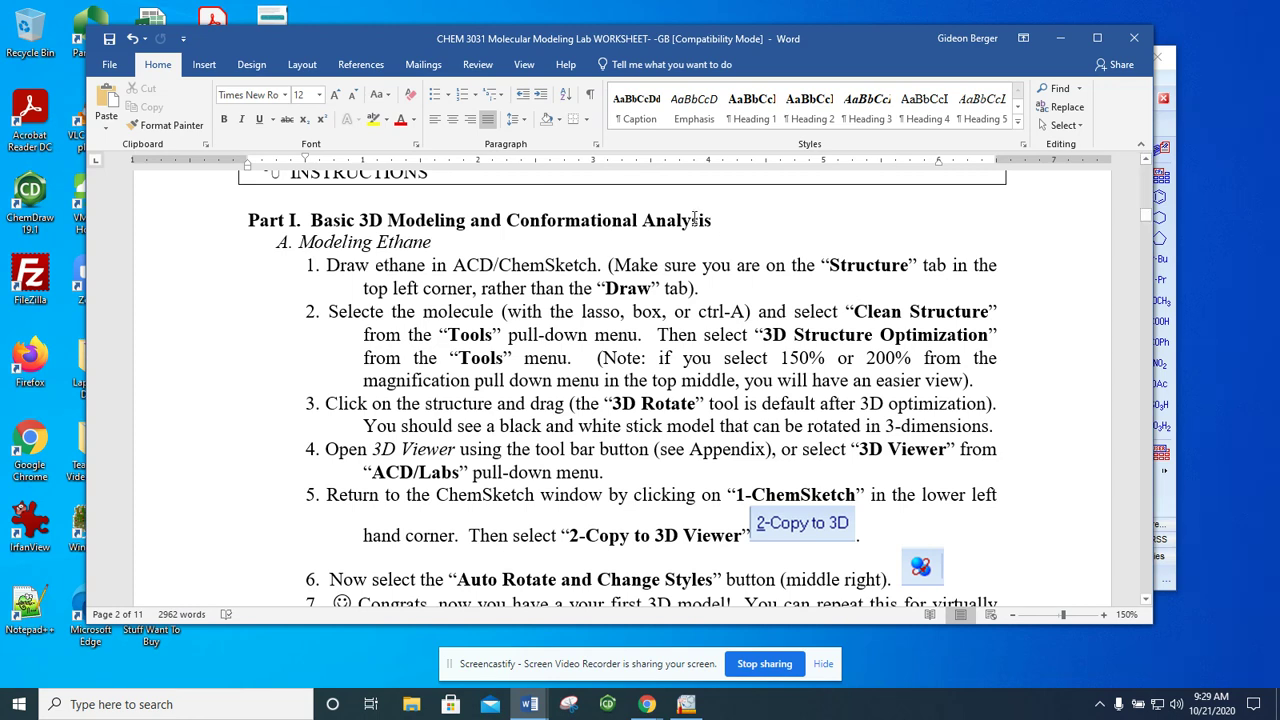
Step: Move the Word instructions off screen and return to the blank ChemSketch page
left_click_drag(474, 40, 1279, 40)
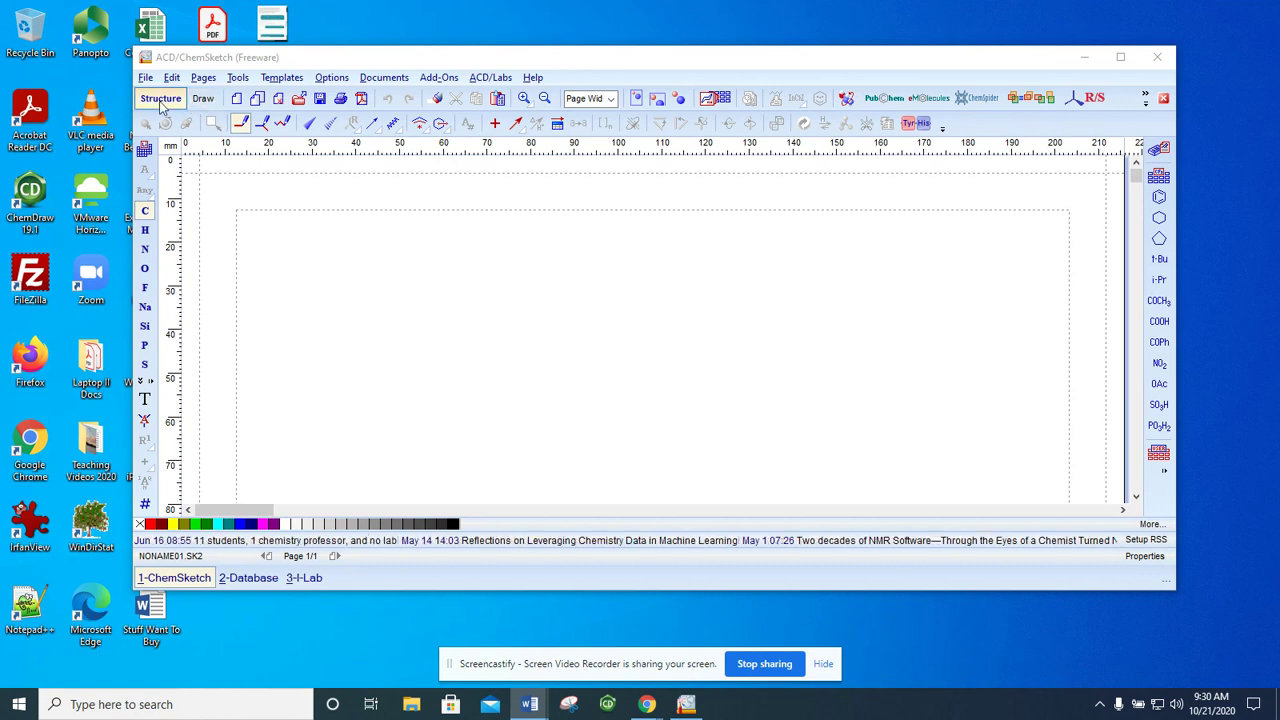
left_click(531, 314)
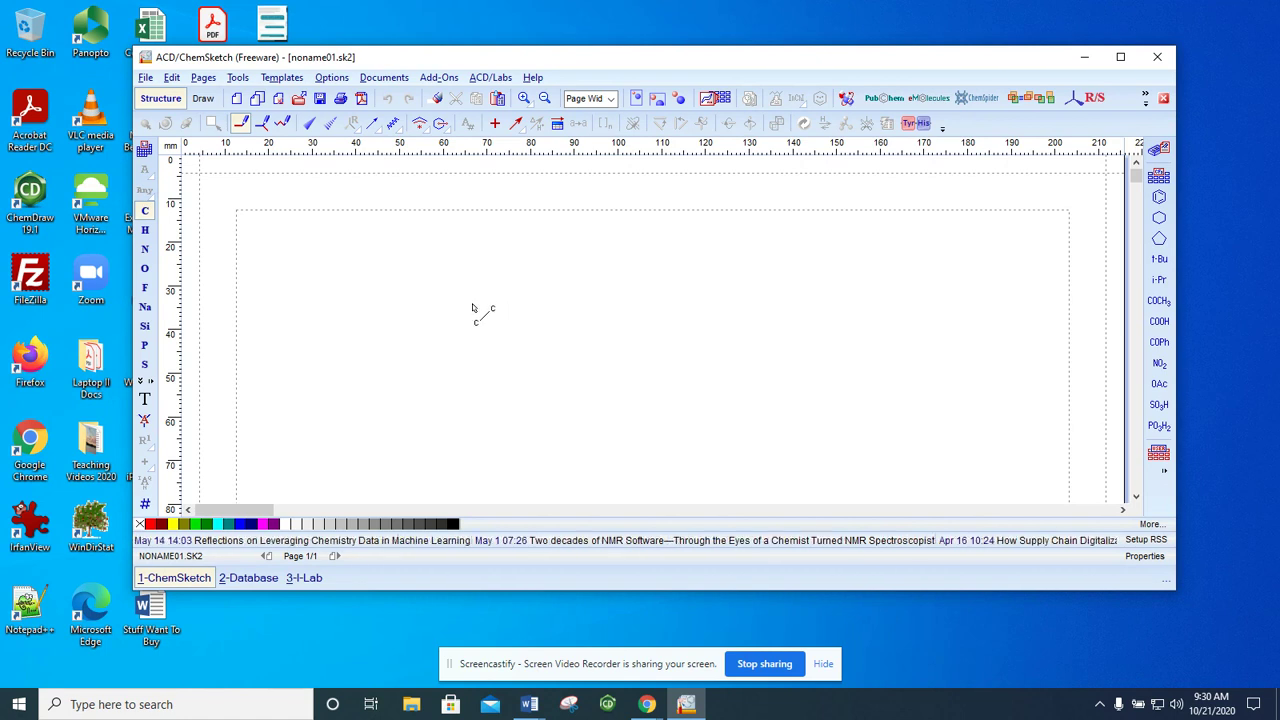
mouse_move(443, 289)
left_mouse_down()
mouse_move(512, 374)
mouse_move(578, 318)
mouse_move(657, 378)
mouse_move(700, 334)
left_mouse_up()
left_click_drag(566, 320, 576, 266)
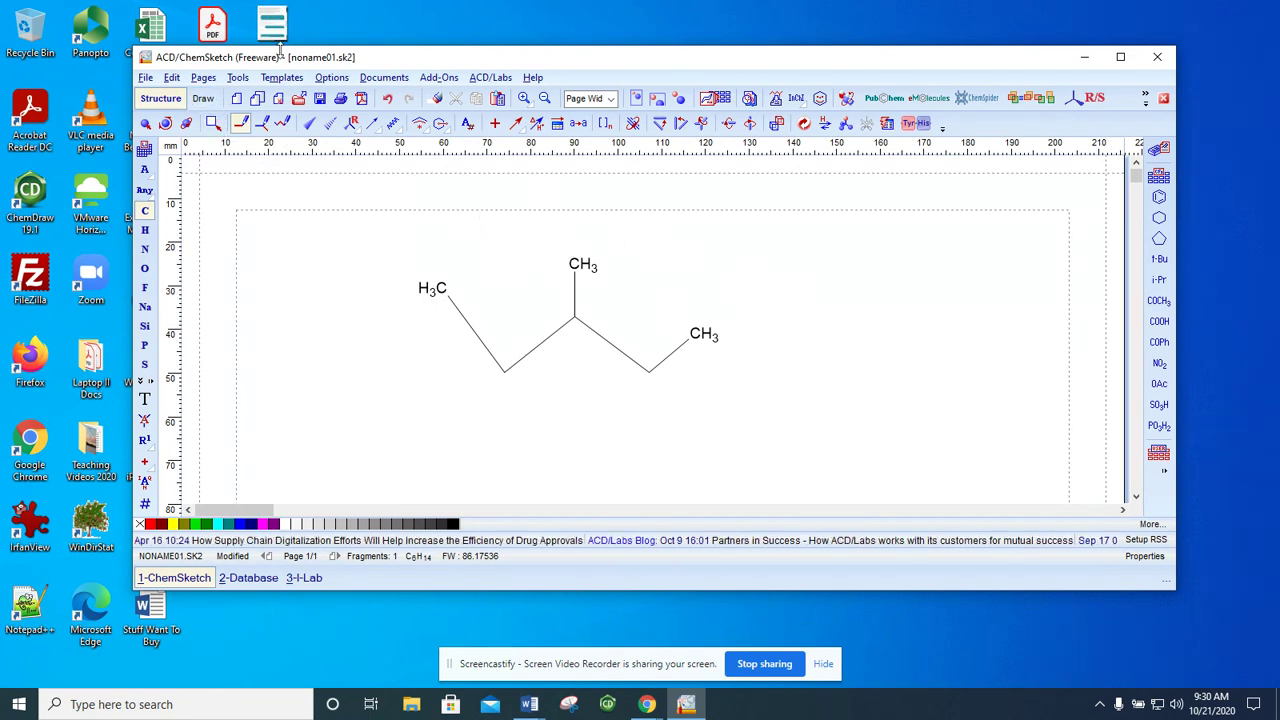
left_click(213, 126)
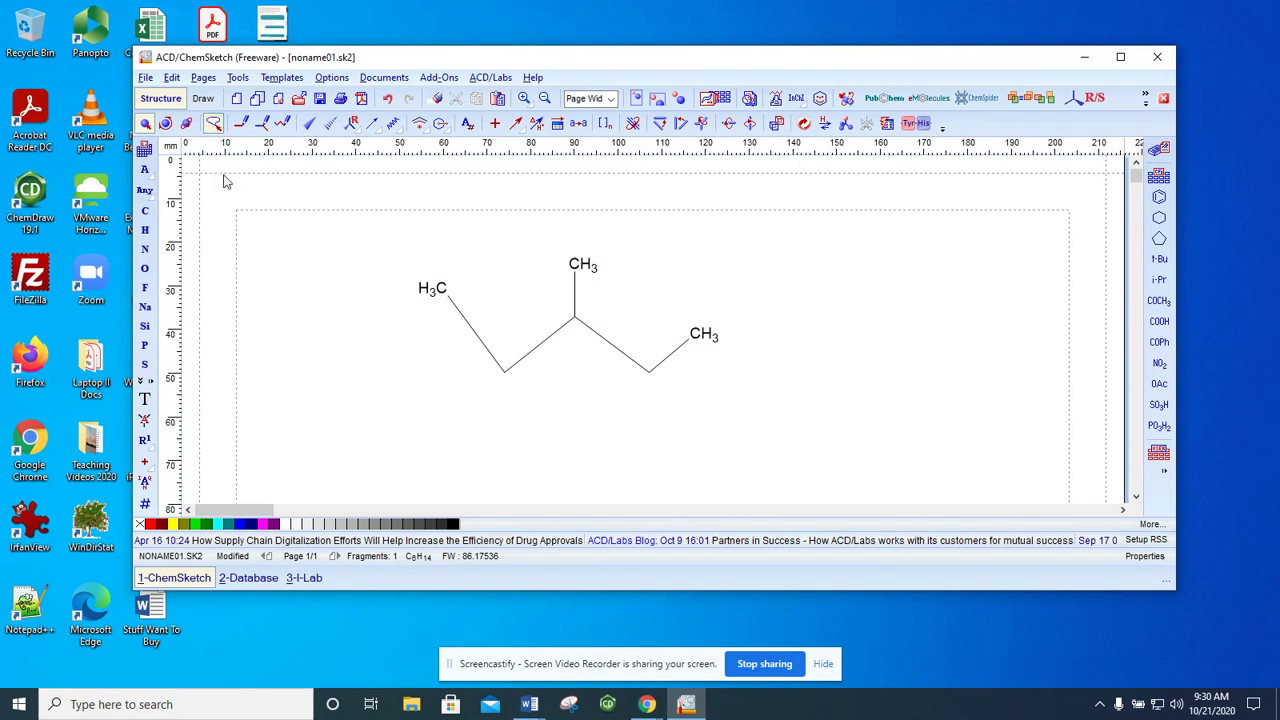
mouse_move(353, 232)
left_mouse_down()
mouse_move(566, 188)
mouse_move(663, 514)
mouse_move(389, 366)
mouse_move(365, 240)
left_mouse_up()
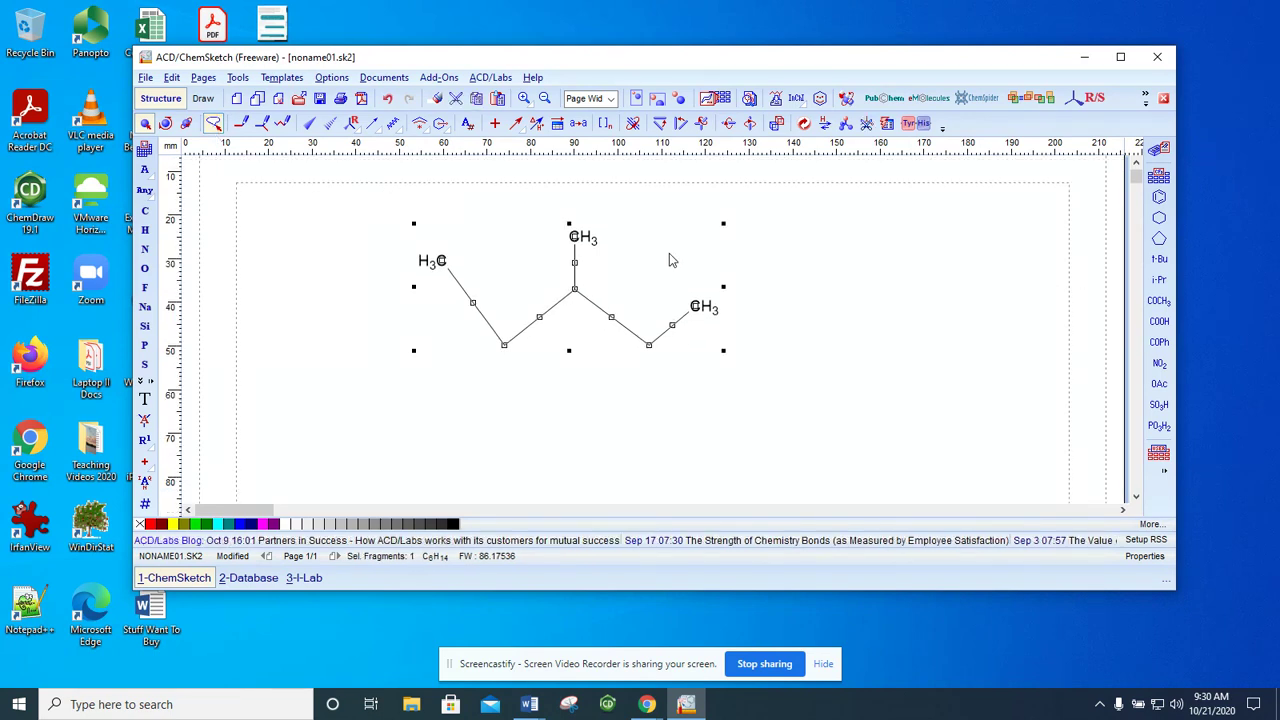
key("Delete")
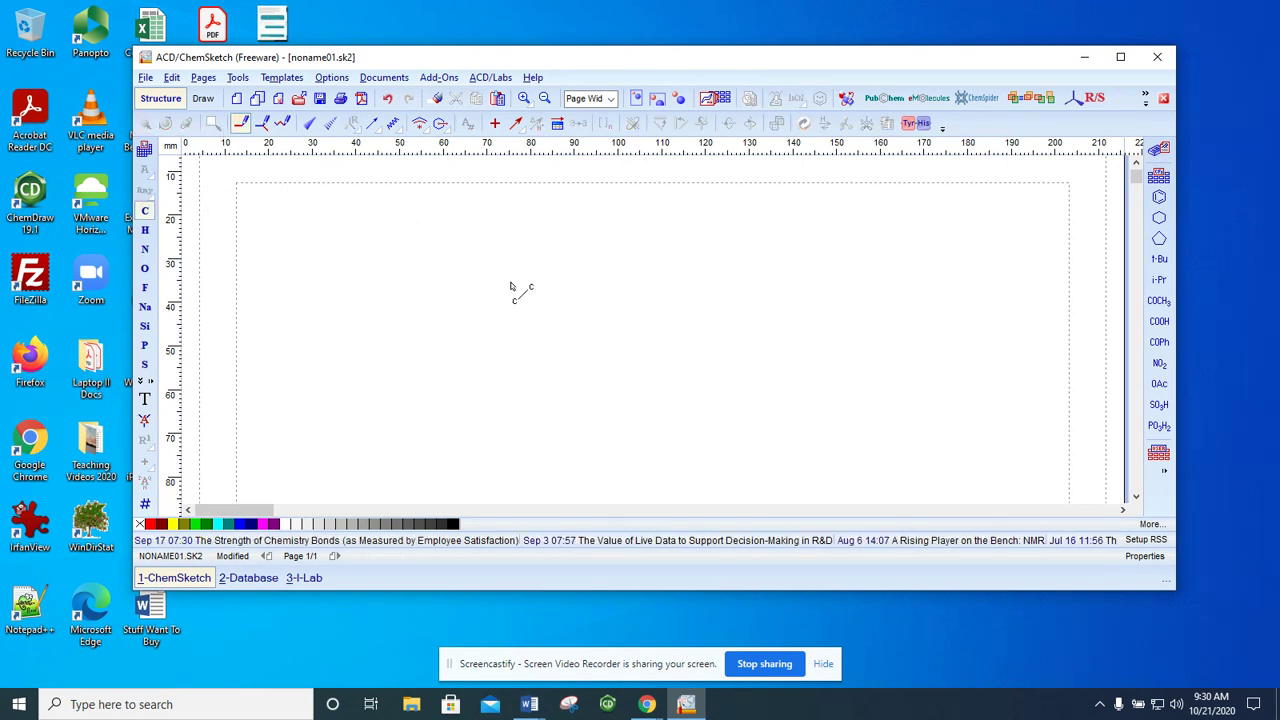
Step: Draw ethane as a horizontal two-carbon bond, select the whole molecule, apply Clean Structure, and deselect it
left_click_drag(466, 286, 566, 288)
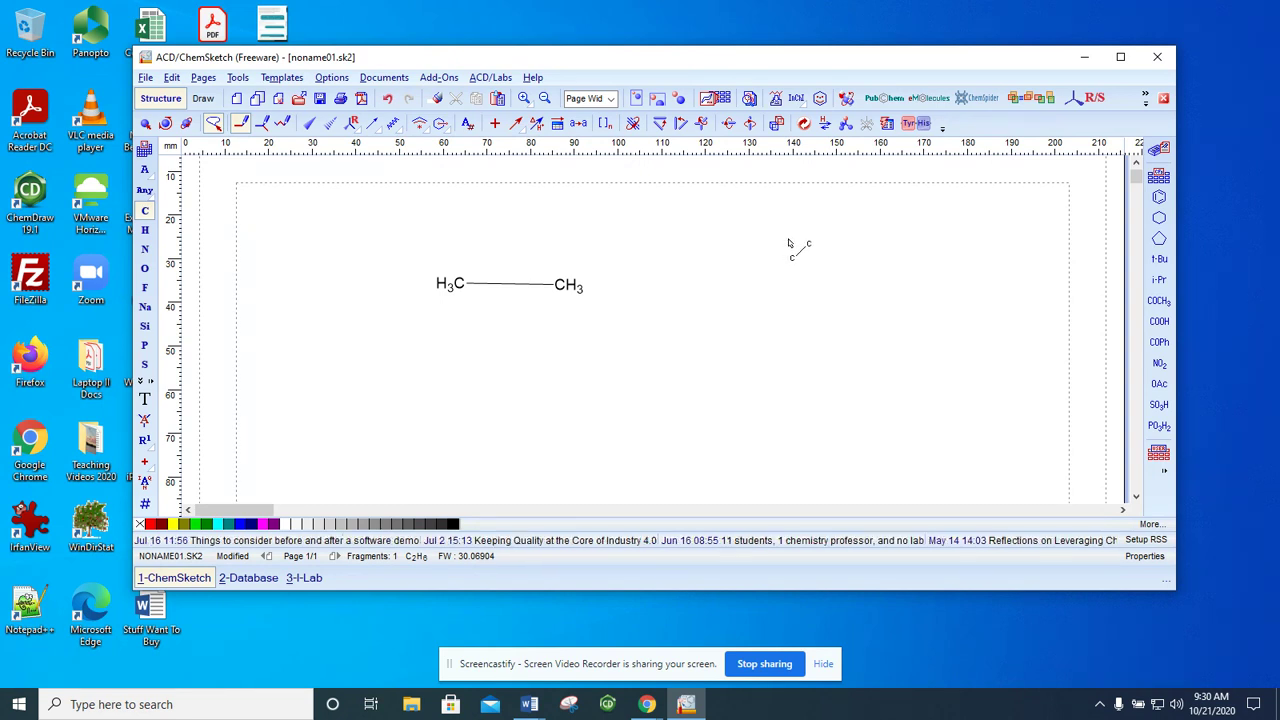
left_click(213, 122)
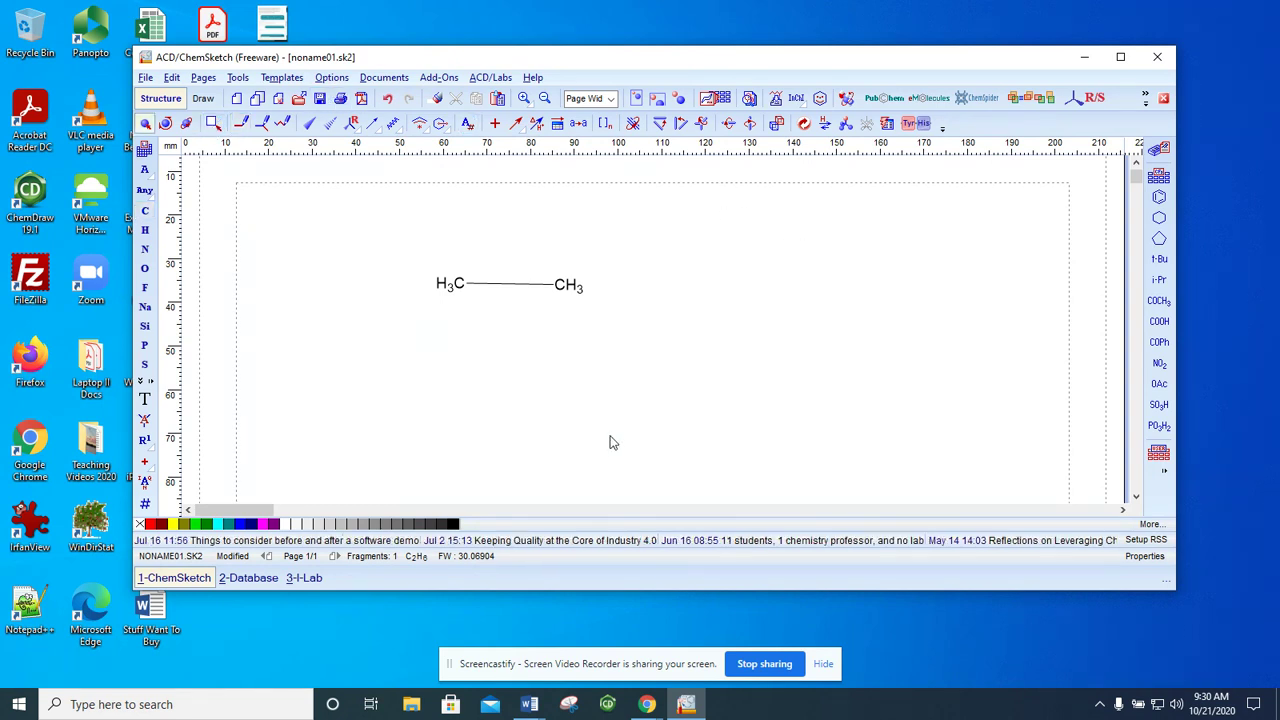
left_click_drag(402, 248, 629, 342)
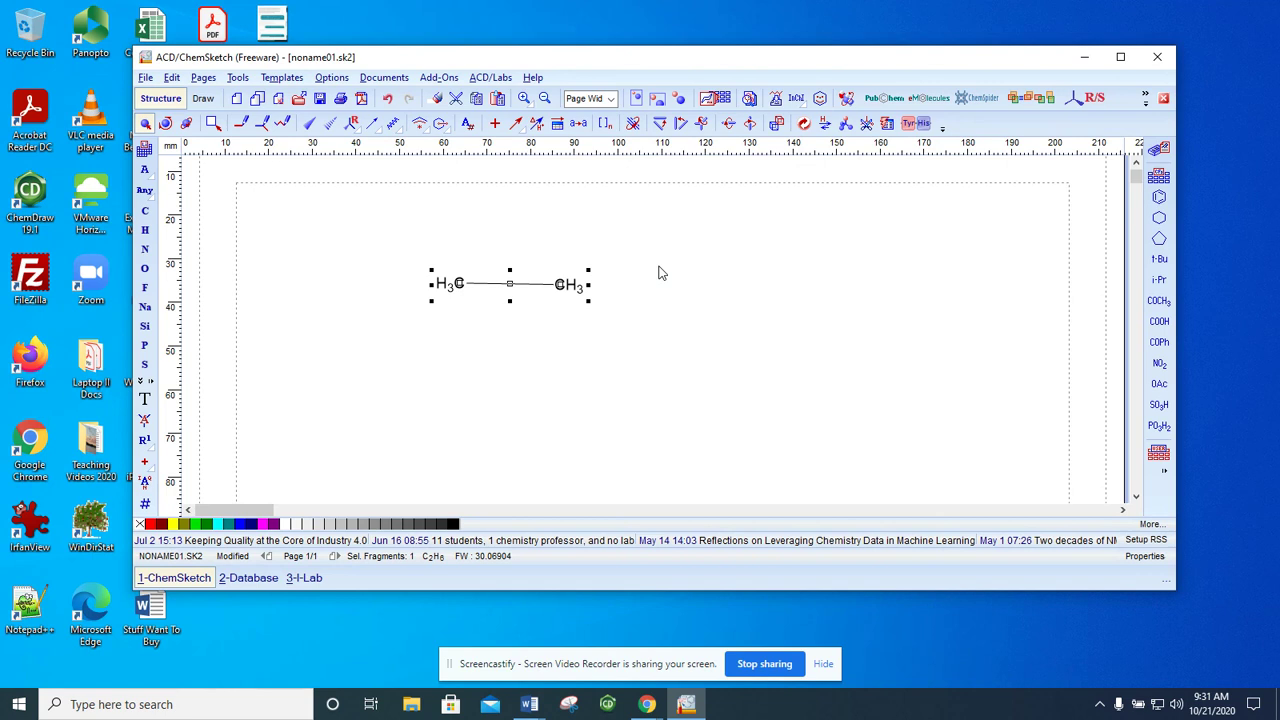
left_click(238, 78)
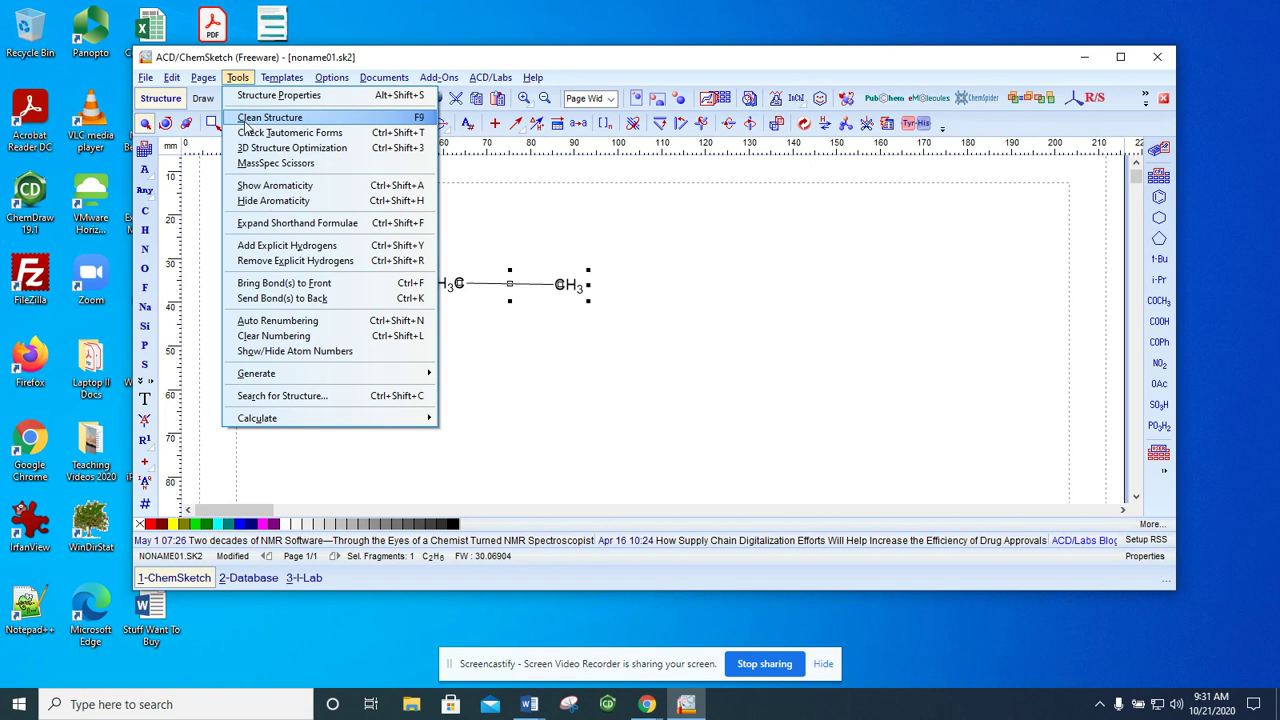
left_click(255, 121)
left_click(628, 234)
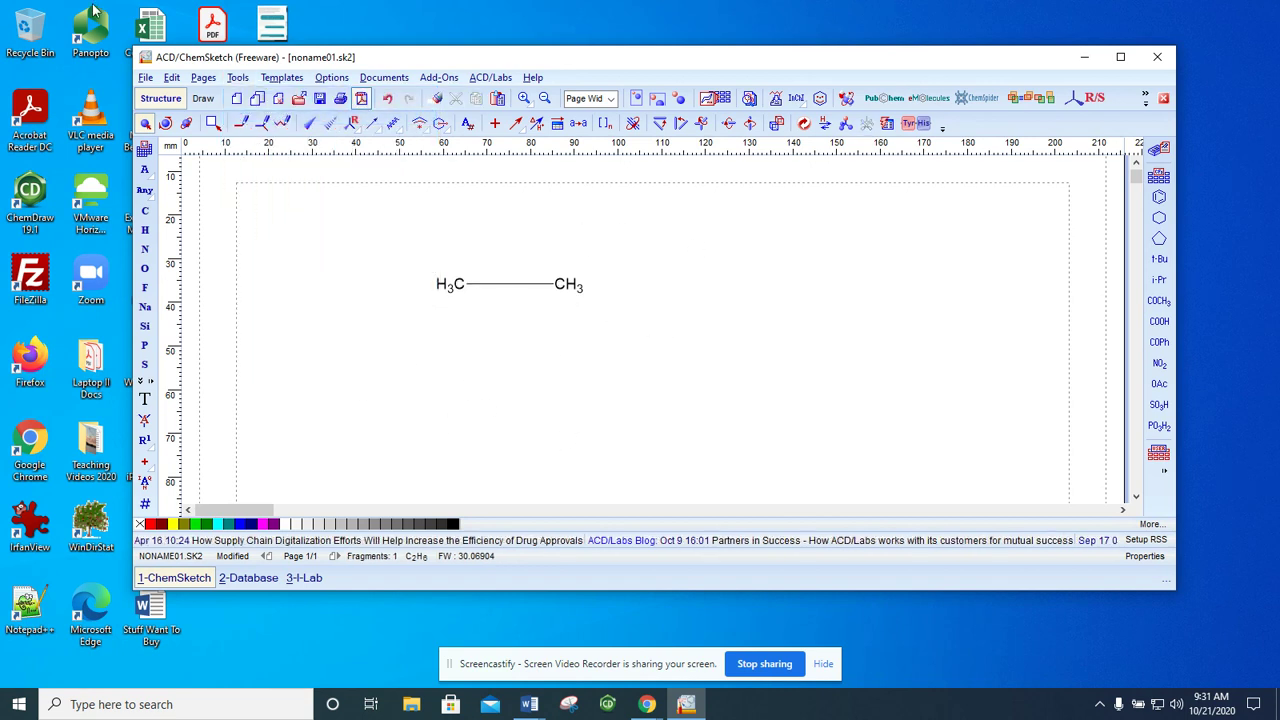
Step: Apply 3D Structure Optimization to the whole ethane molecule and rotate the structure in 3D so its hydrogens are distinguishable
left_click(213, 124)
left_click_drag(394, 234, 646, 360)
left_click(213, 124)
left_click_drag(376, 217, 740, 374)
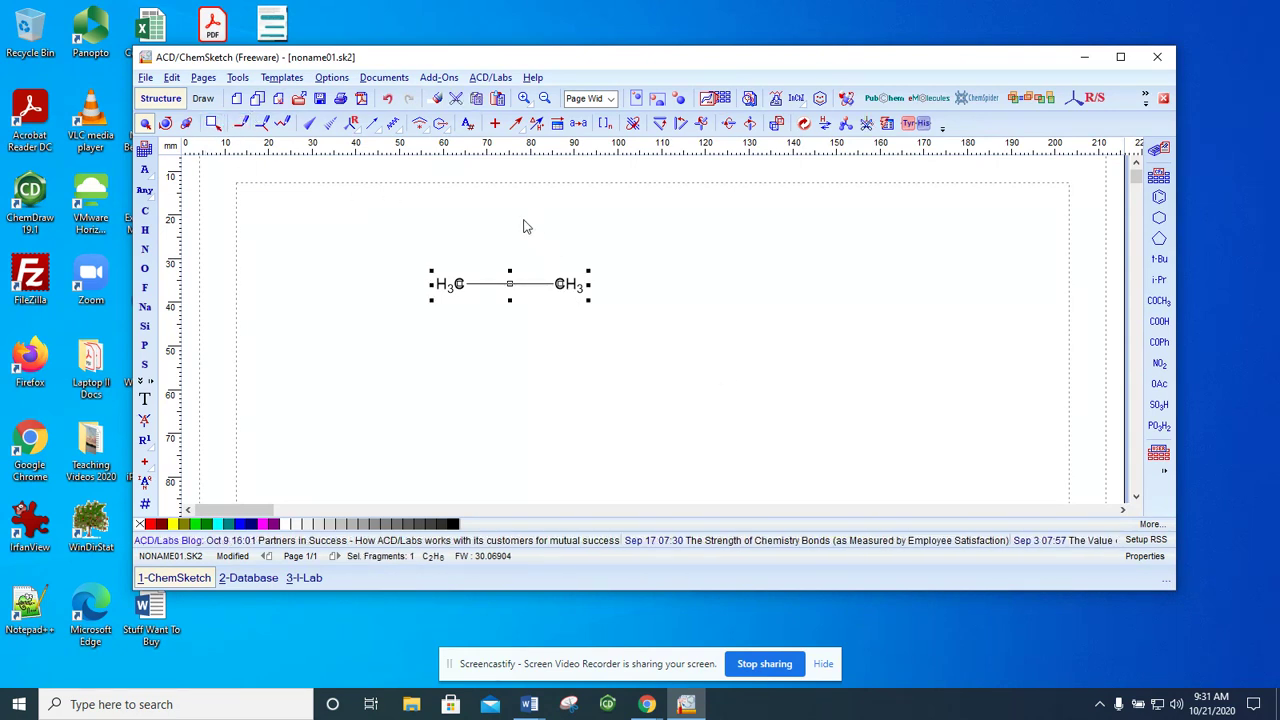
left_click(237, 79)
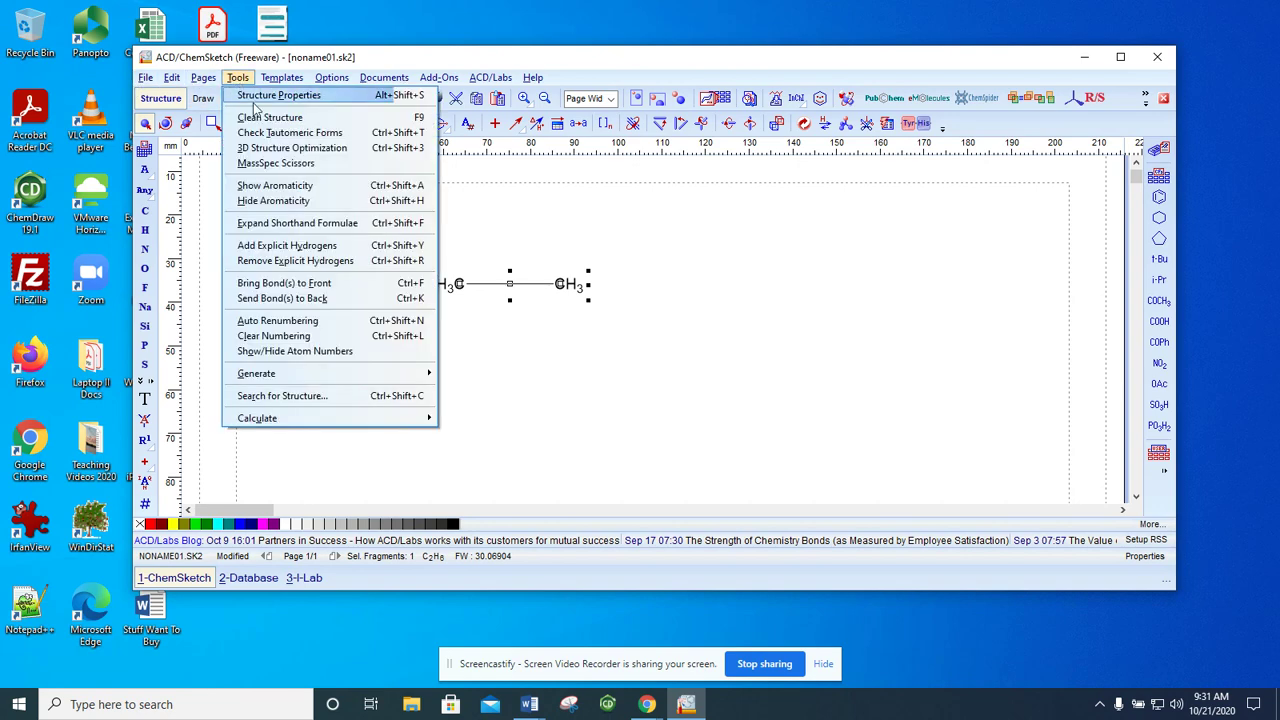
left_click(268, 148)
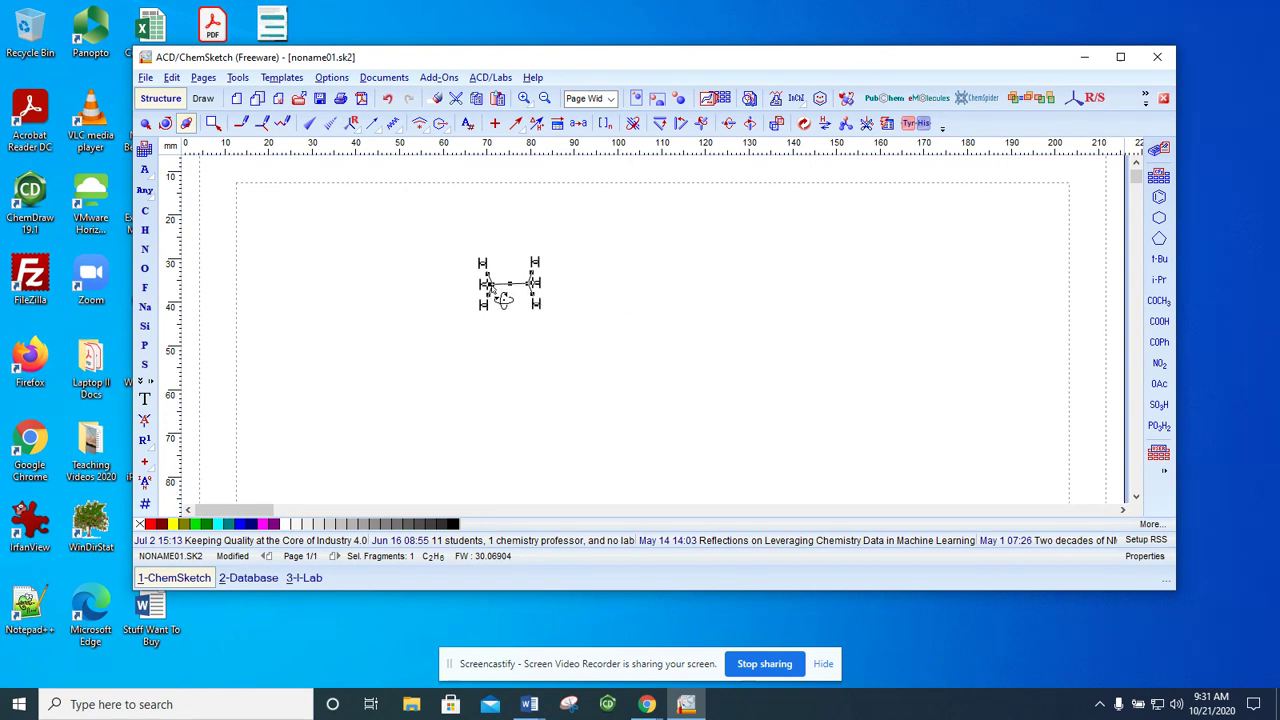
mouse_move(500, 294)
left_mouse_down()
mouse_move(577, 279)
mouse_move(532, 378)
mouse_move(455, 240)
mouse_move(566, 228)
mouse_move(585, 308)
mouse_move(549, 329)
mouse_move(572, 340)
mouse_move(526, 360)
mouse_move(503, 314)
mouse_move(543, 317)
mouse_move(539, 294)
mouse_move(539, 314)
mouse_move(510, 306)
mouse_move(540, 311)
mouse_move(528, 331)
mouse_move(425, 306)
mouse_move(460, 306)
mouse_move(443, 289)
mouse_move(571, 263)
mouse_move(600, 223)
mouse_move(641, 228)
left_mouse_up()
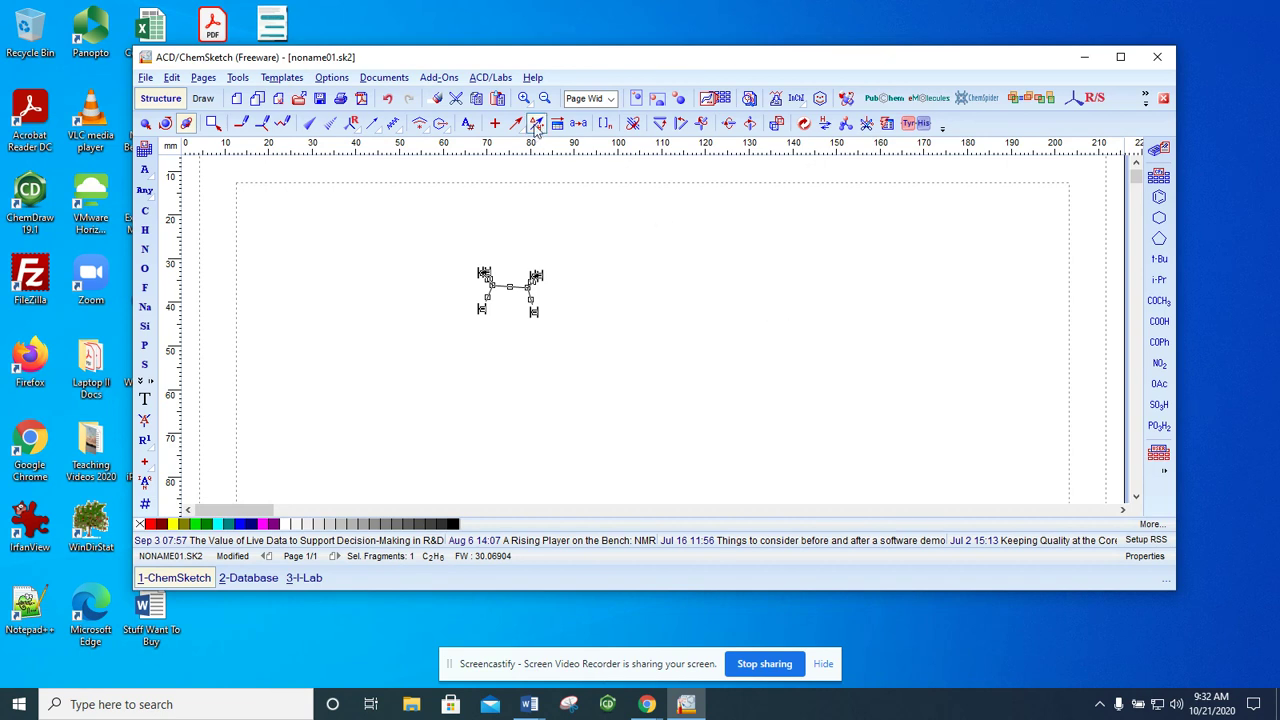
Step: Open the ACD/3D Viewer maximized and copy the optimized ethane structure from ChemSketch into it
left_click(503, 84)
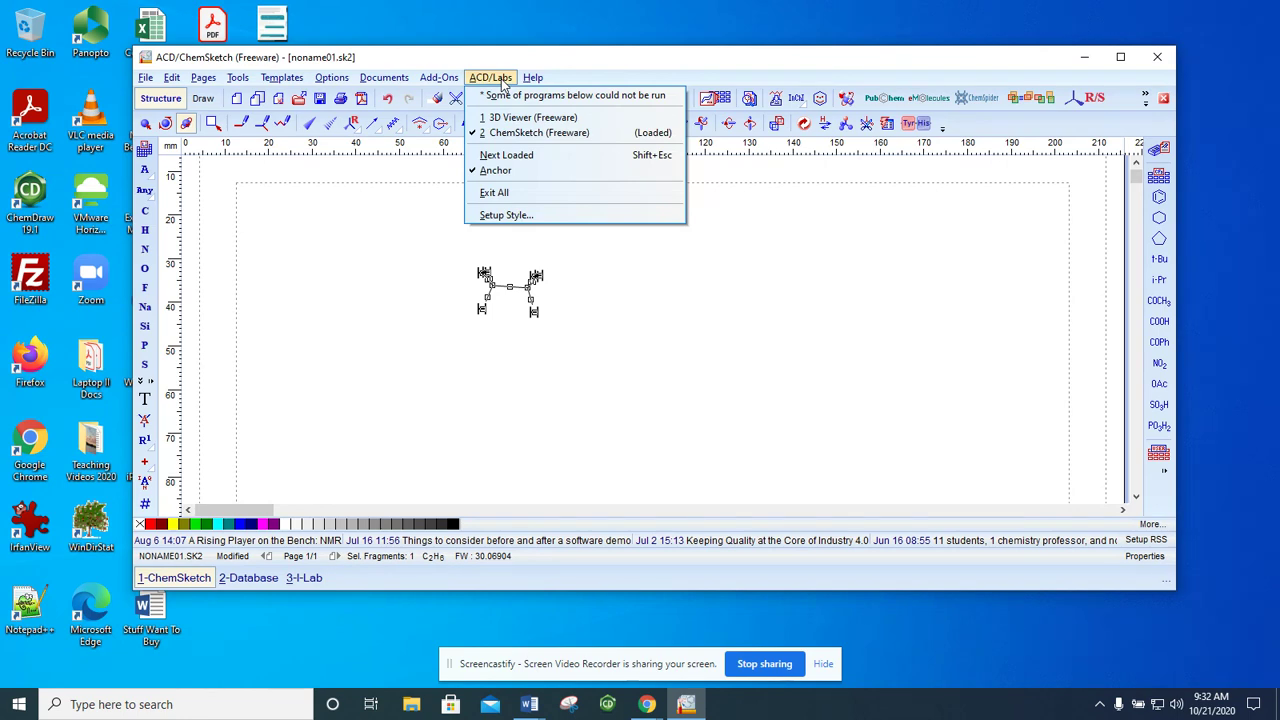
left_click(512, 118)
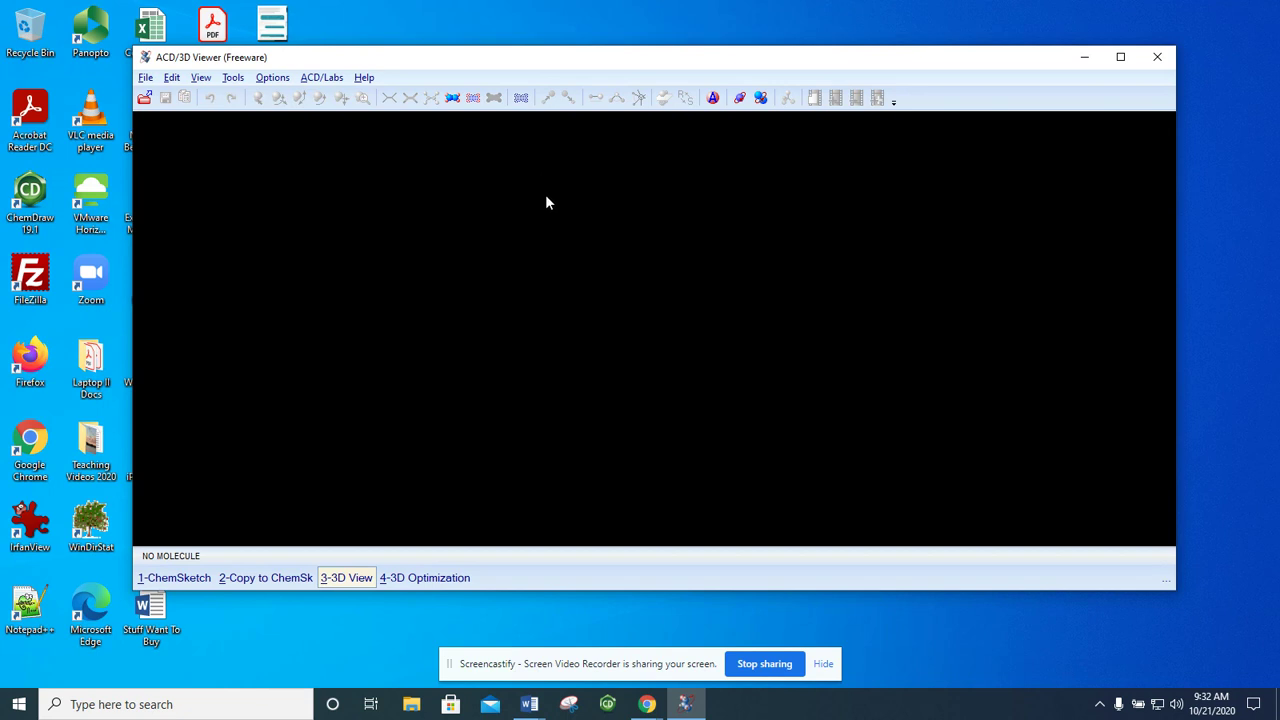
left_click(1121, 60)
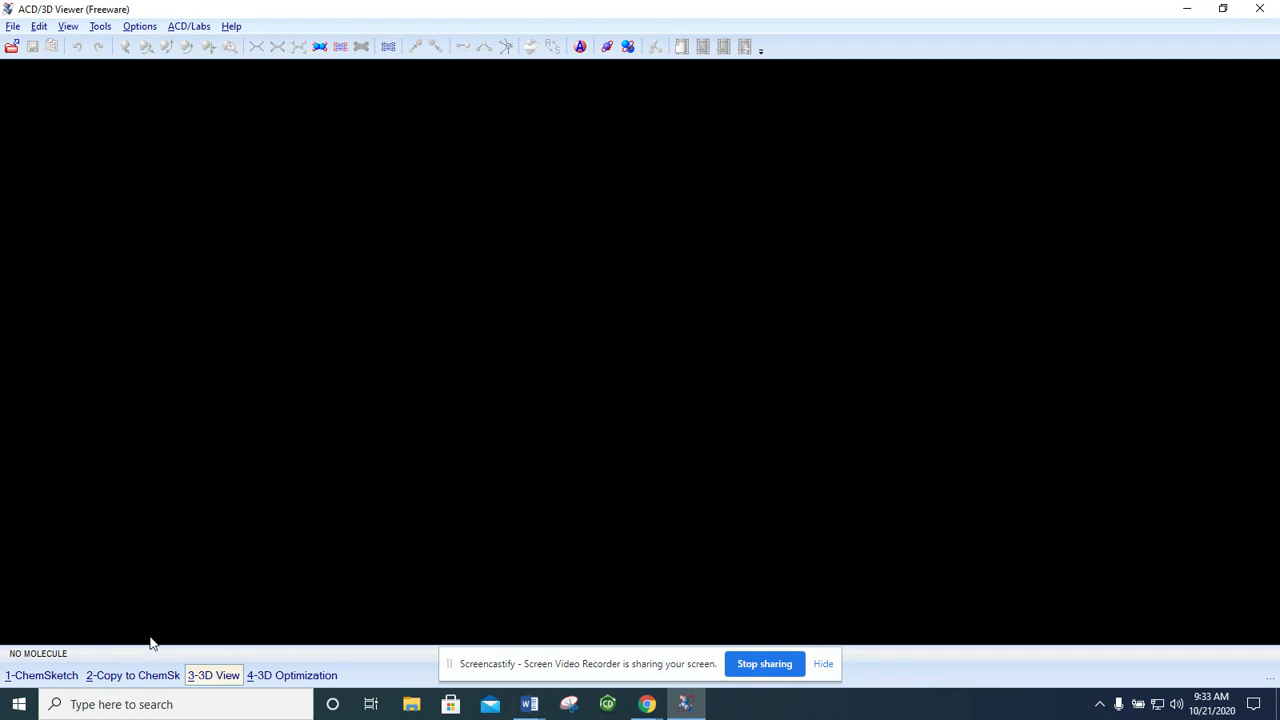
left_click(42, 676)
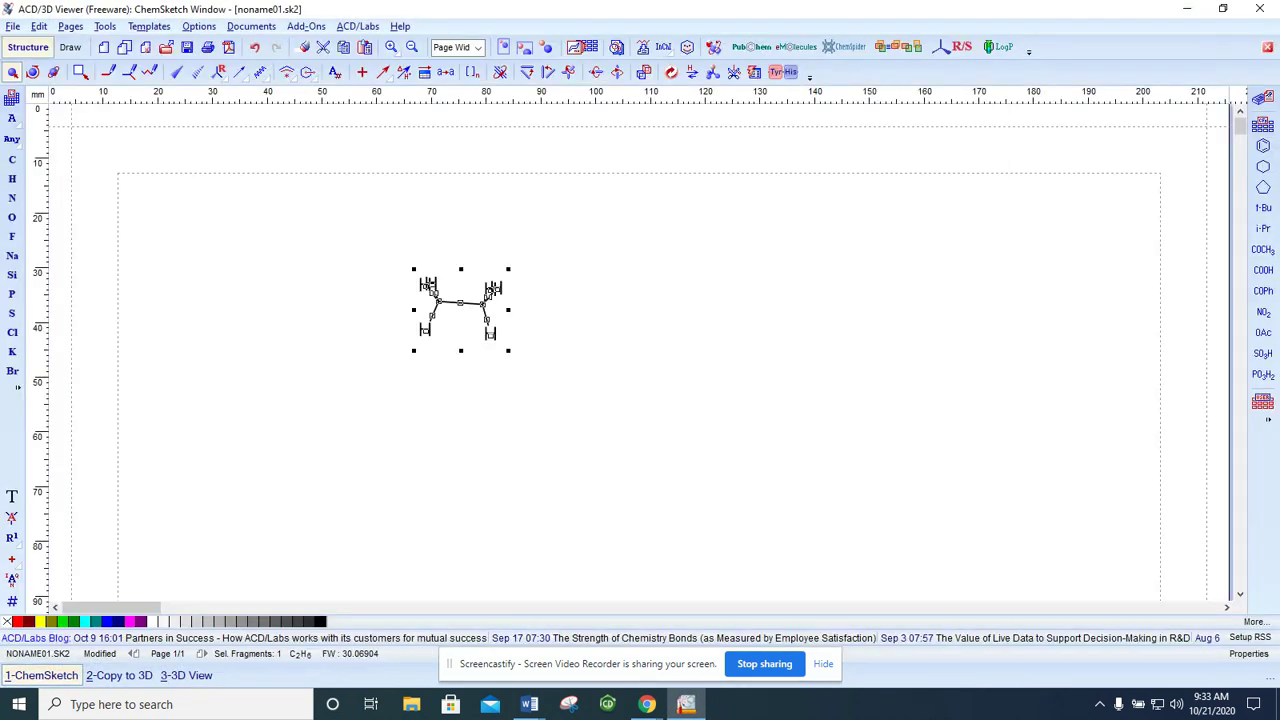
key("alt+Tab")
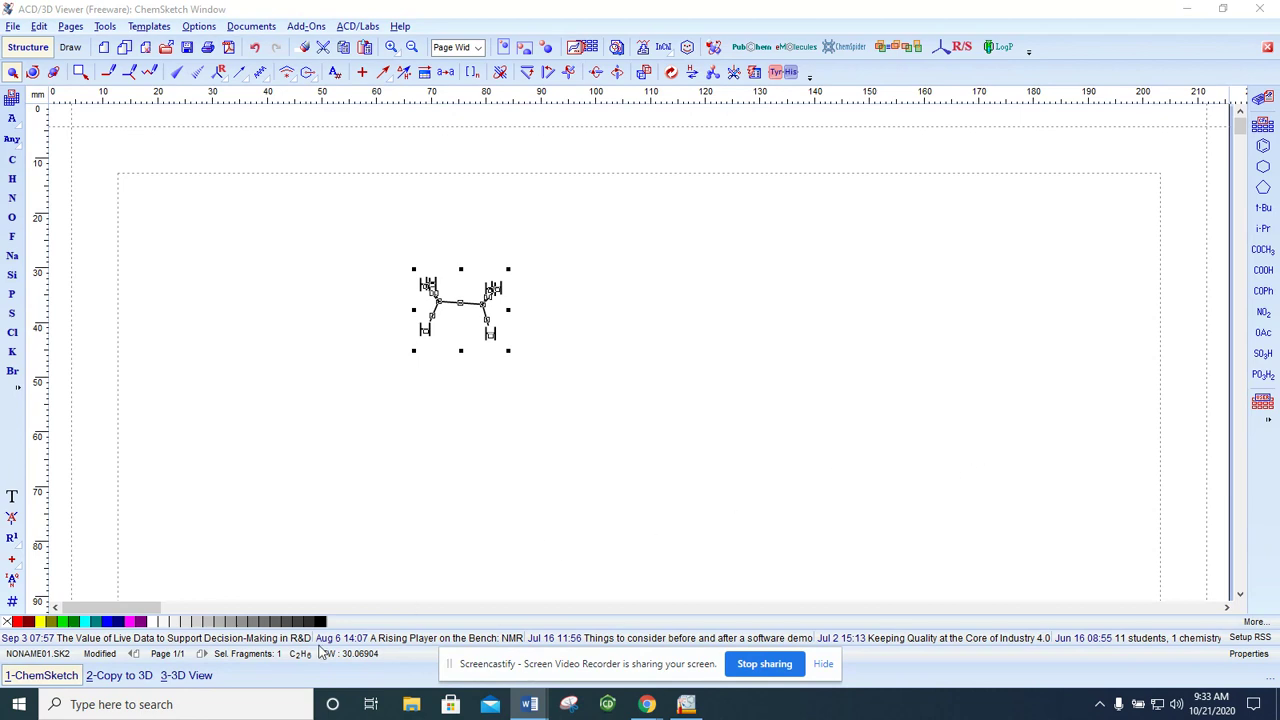
left_click(125, 679)
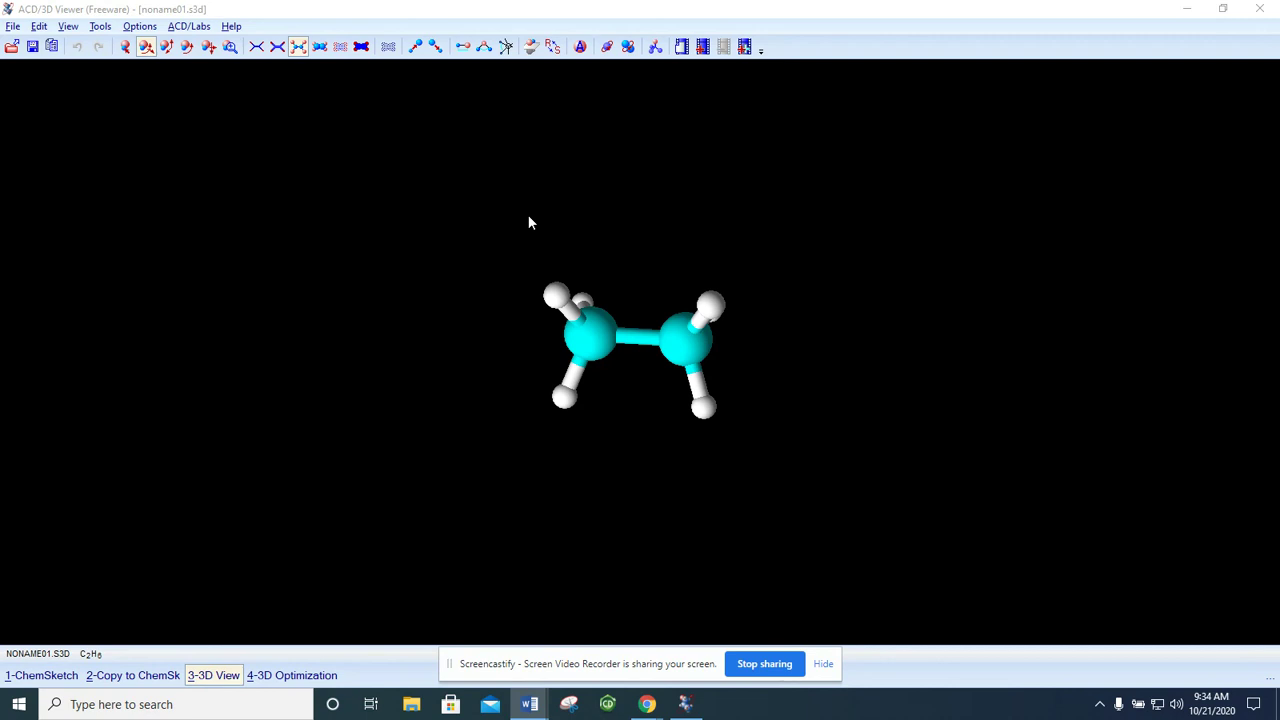
Step: Examine the ethane model in the Wireframe and Spacefill display styles, returning it to Balls and Sticks
left_click(256, 47)
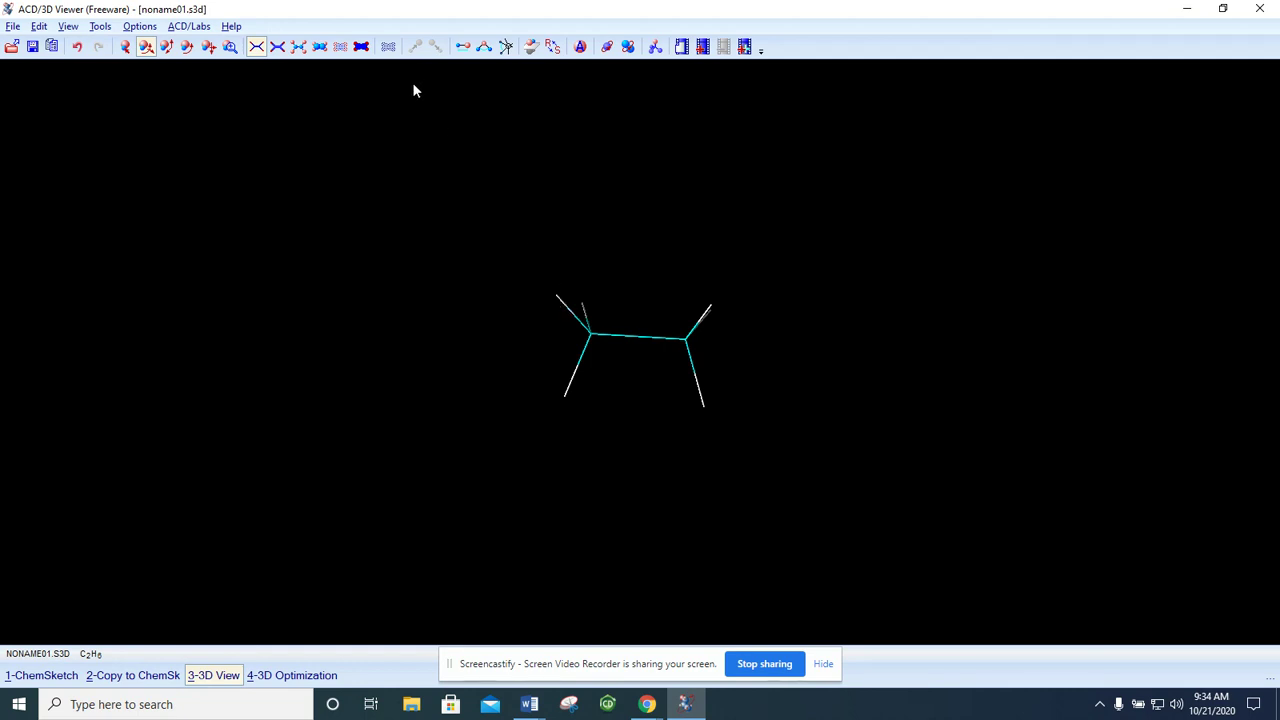
left_click(319, 48)
left_click(319, 48)
left_click(319, 48)
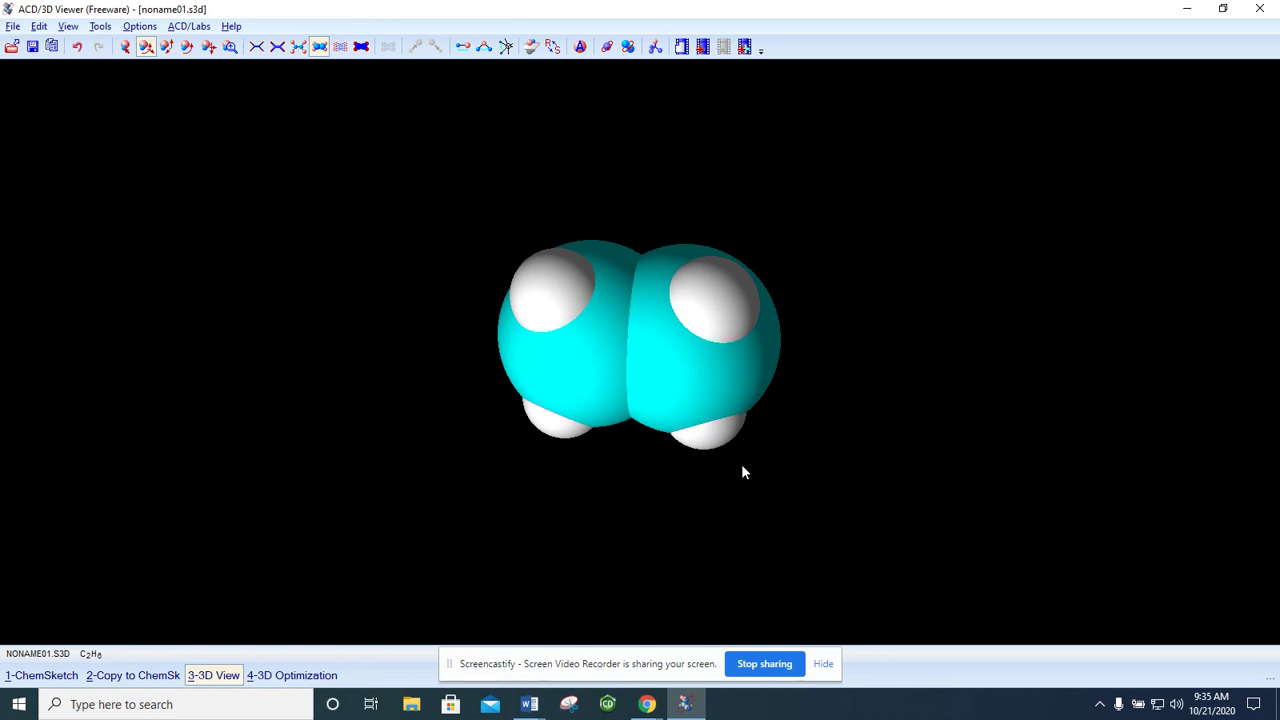
mouse_move(689, 305)
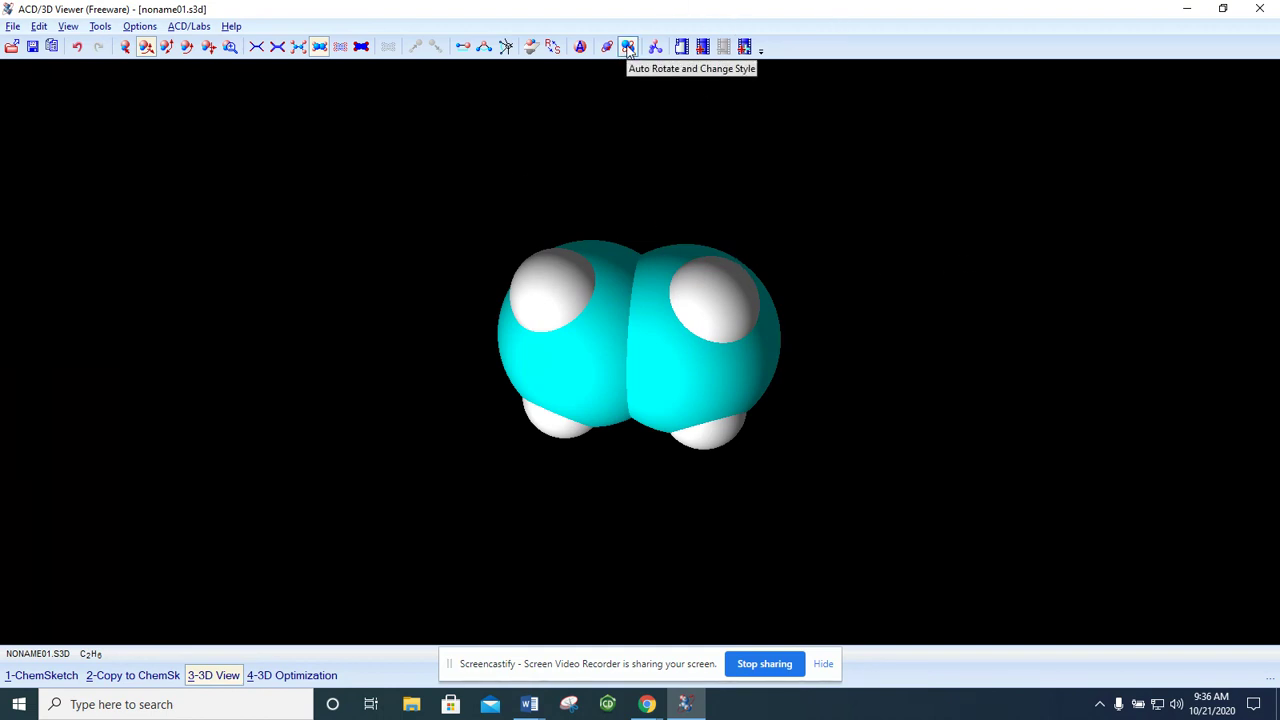
mouse_move(716, 423)
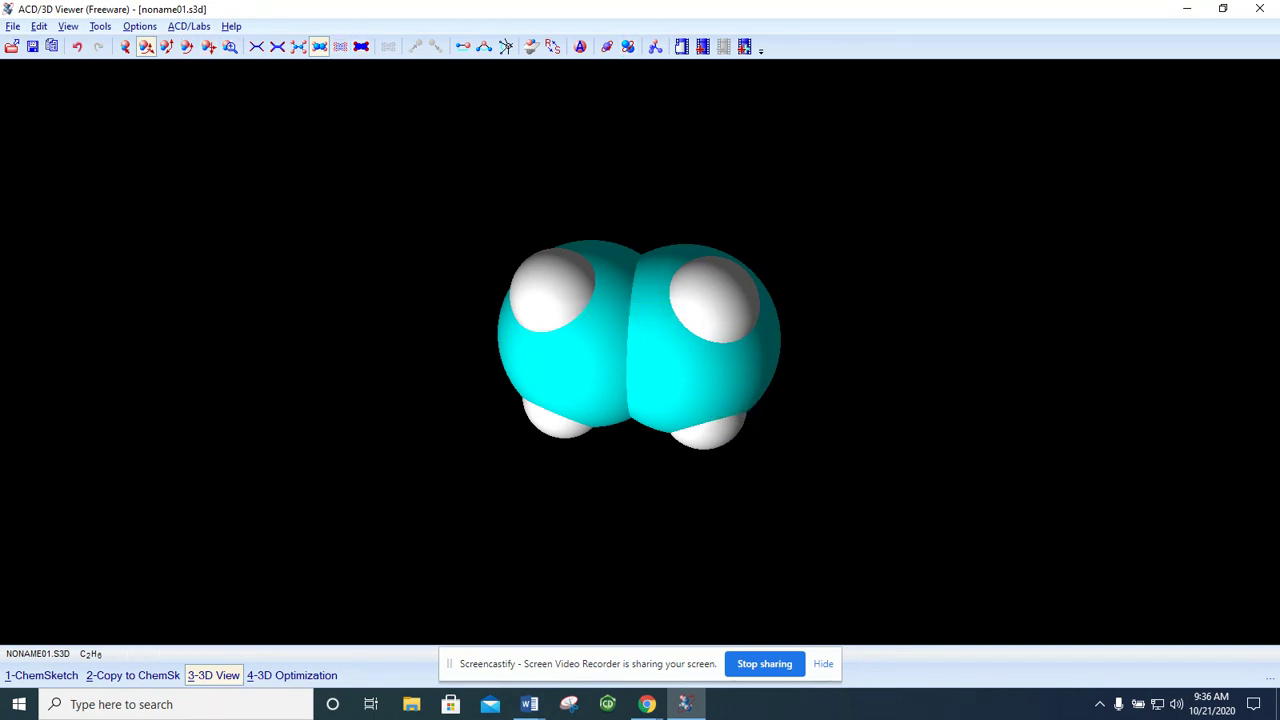
left_click(296, 48)
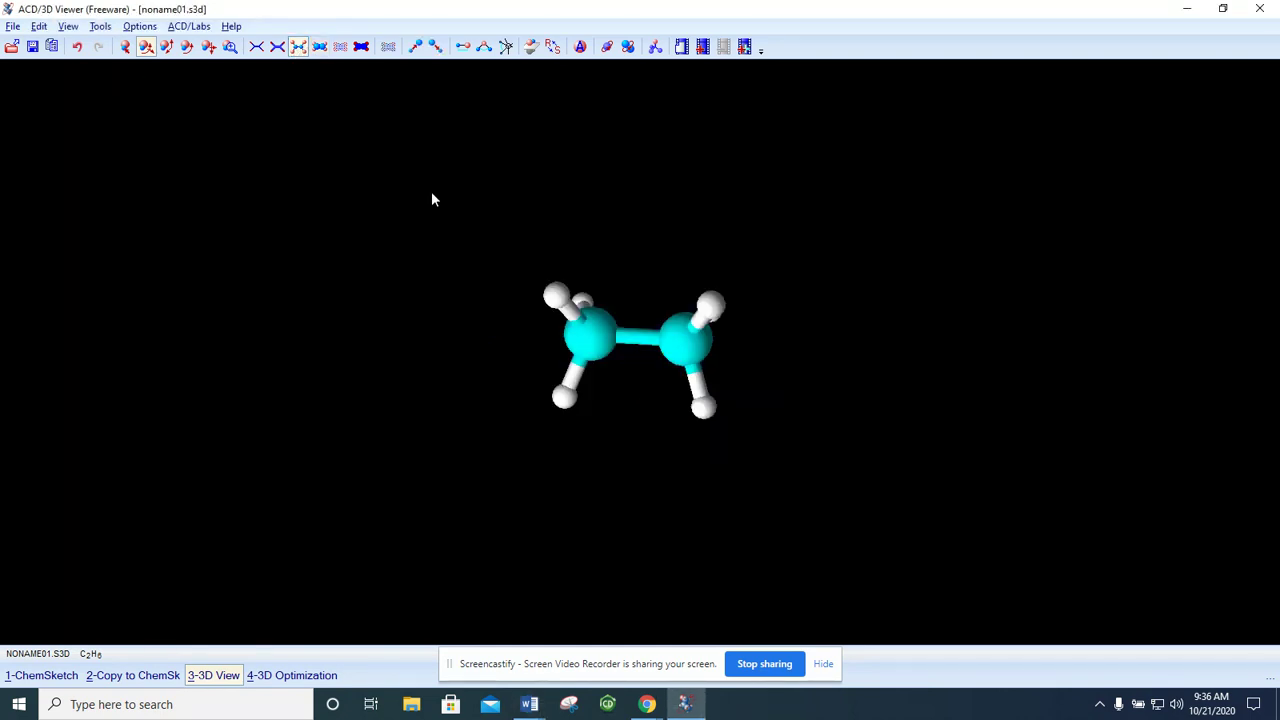
Step: Label all atoms of the ethane model and rotate it to look straight down the carbon–carbon bond
left_click(529, 704)
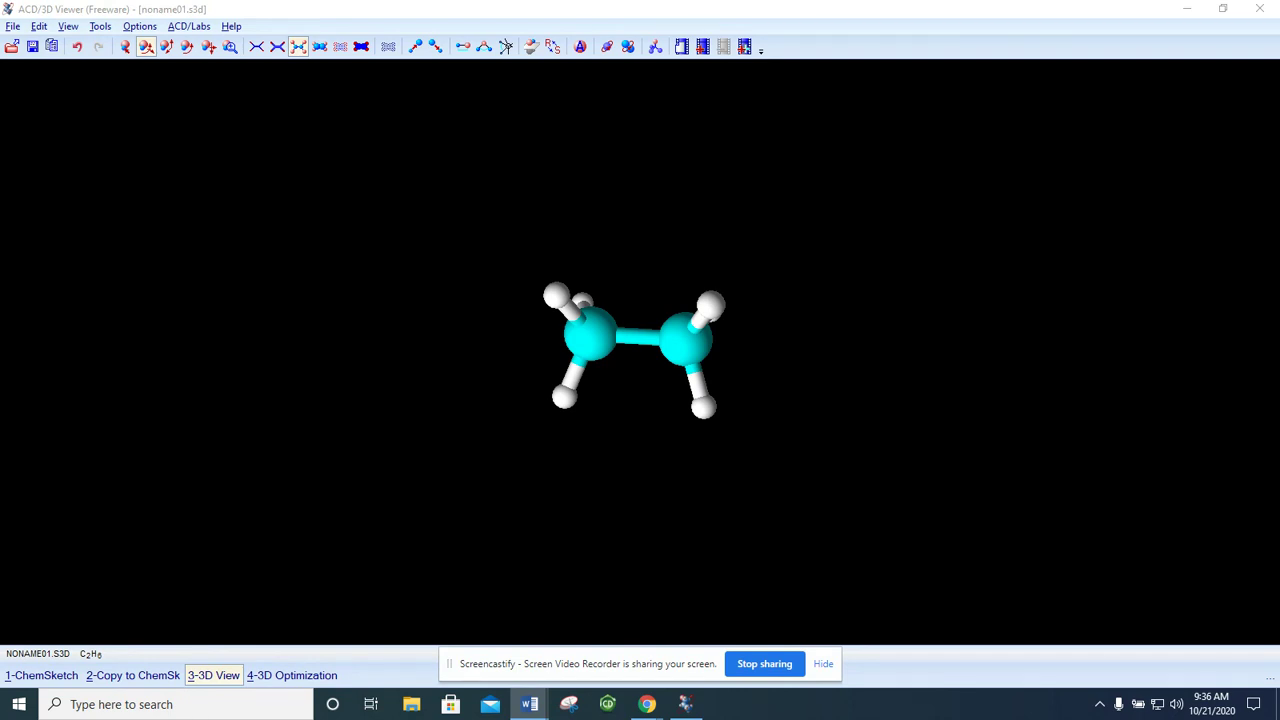
left_click(70, 27)
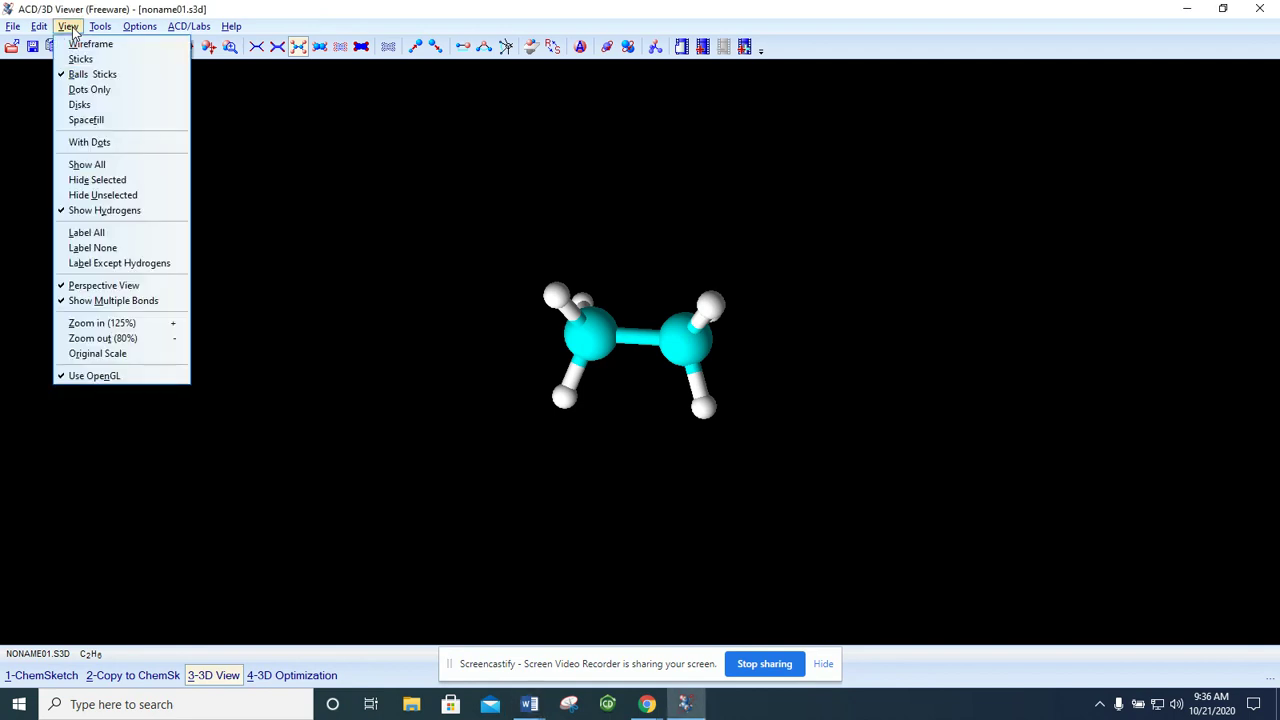
left_click(92, 234)
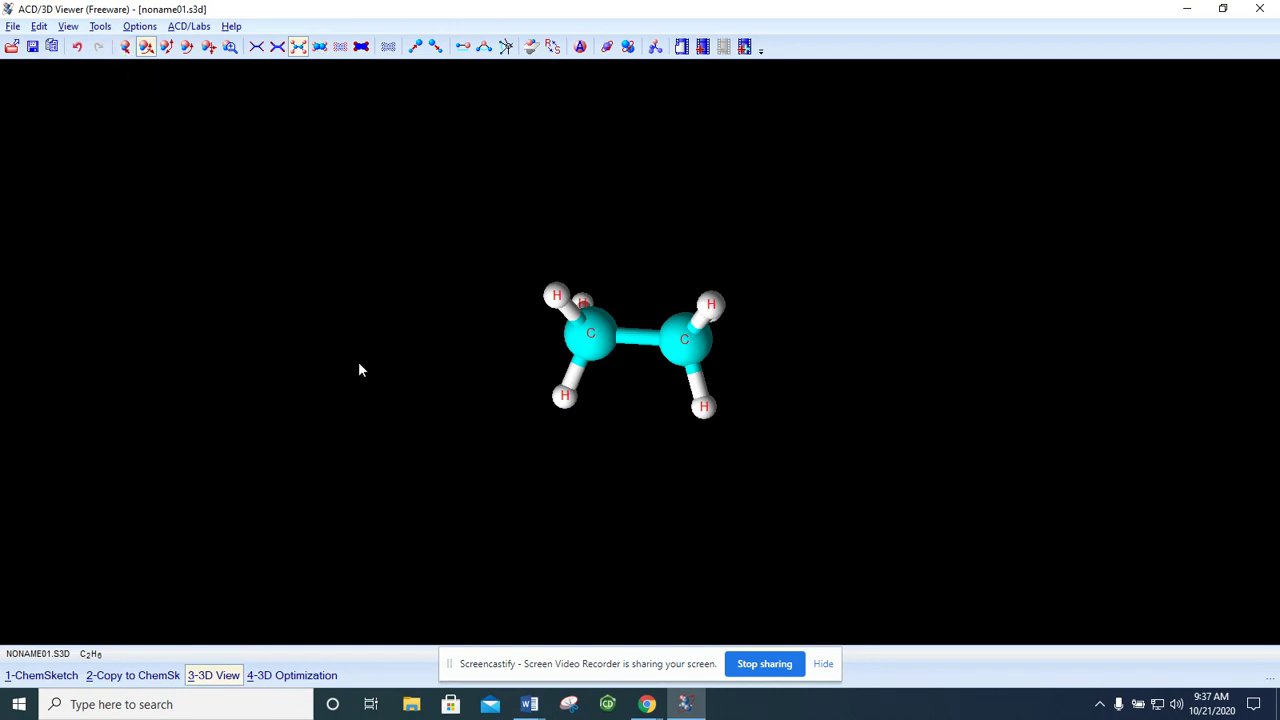
mouse_move(594, 339)
mouse_move(582, 306)
mouse_move(586, 343)
left_click_drag(738, 343, 738, 343)
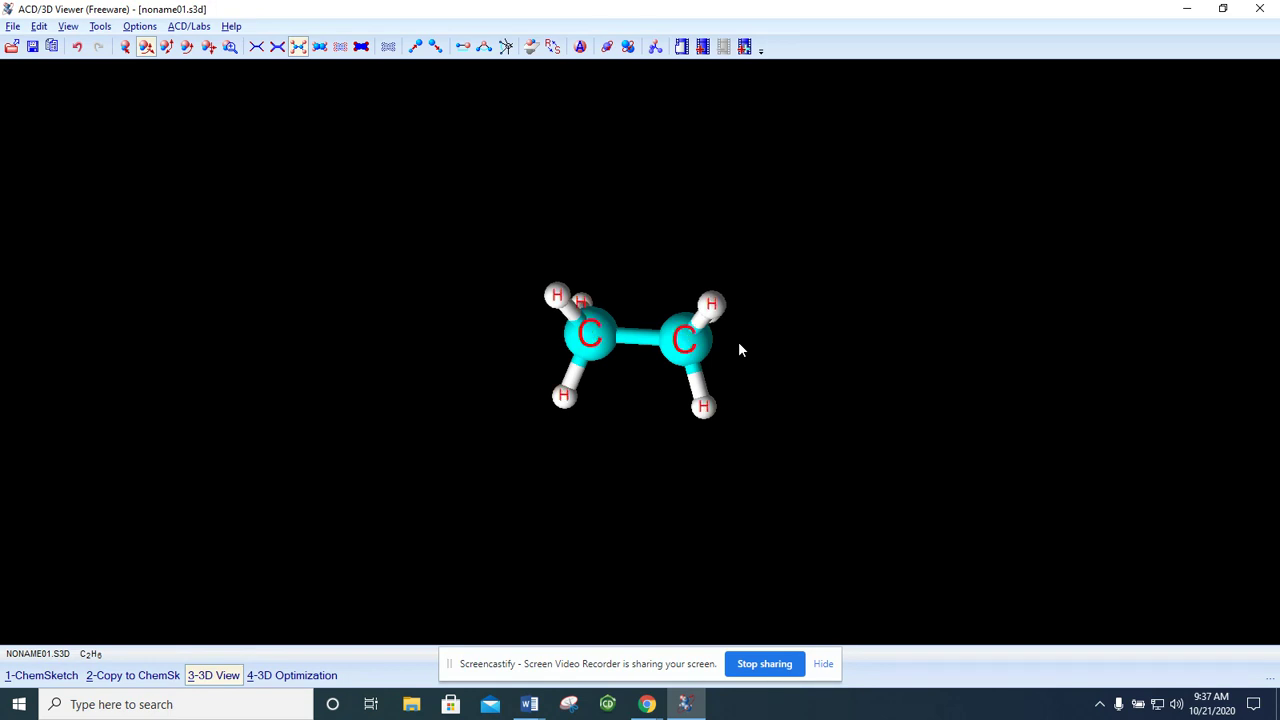
left_click_drag(739, 343, 760, 343)
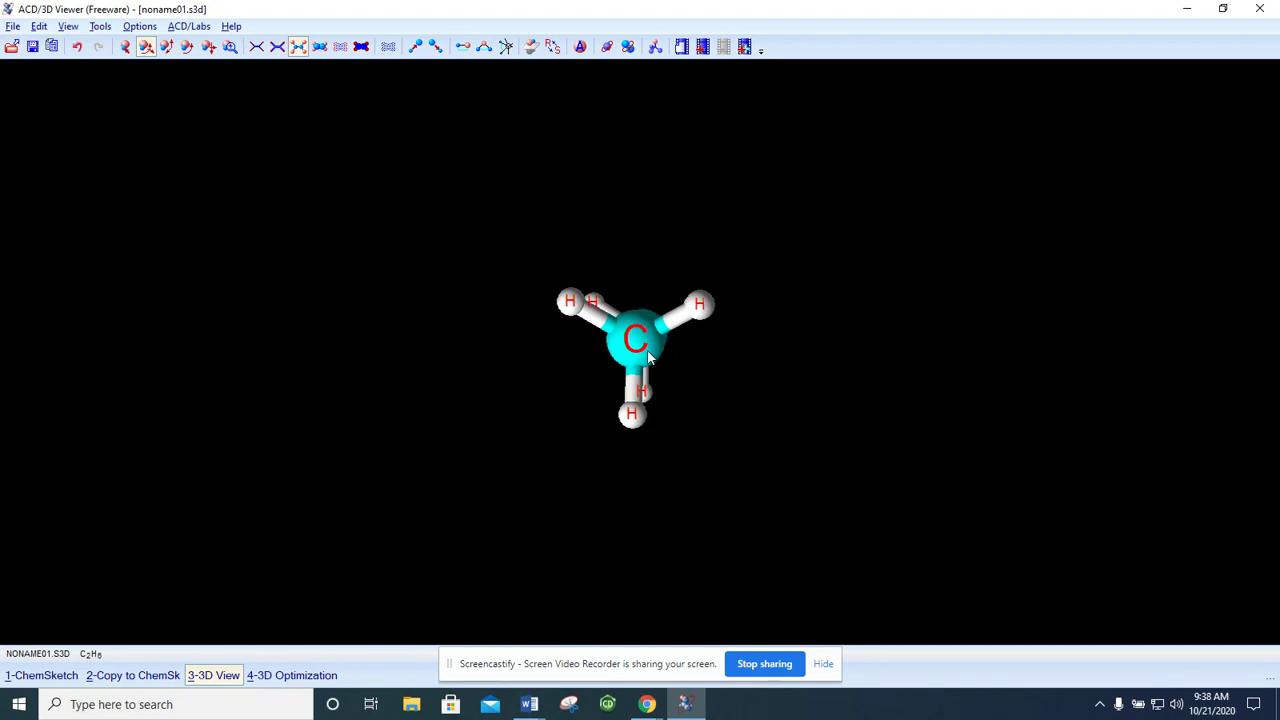
left_click_drag(648, 356, 797, 343)
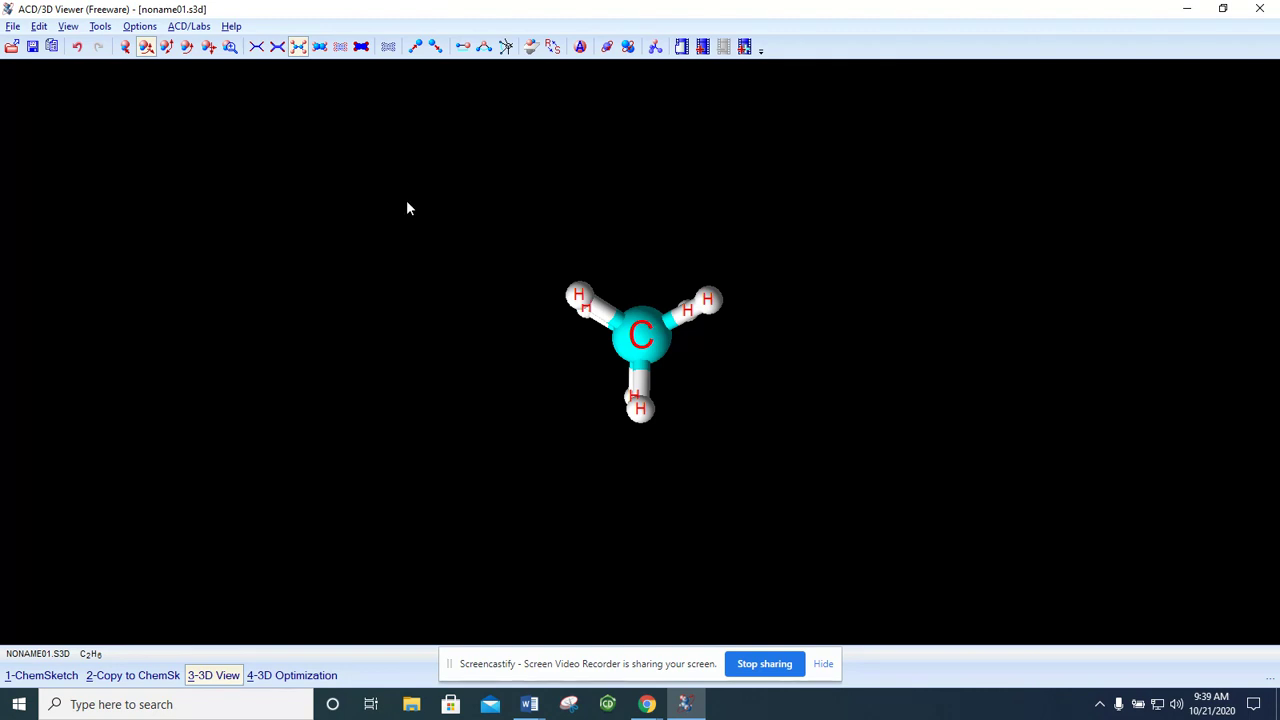
Step: Run 3D Optimization on the ethane model three times in a row
left_click(102, 27)
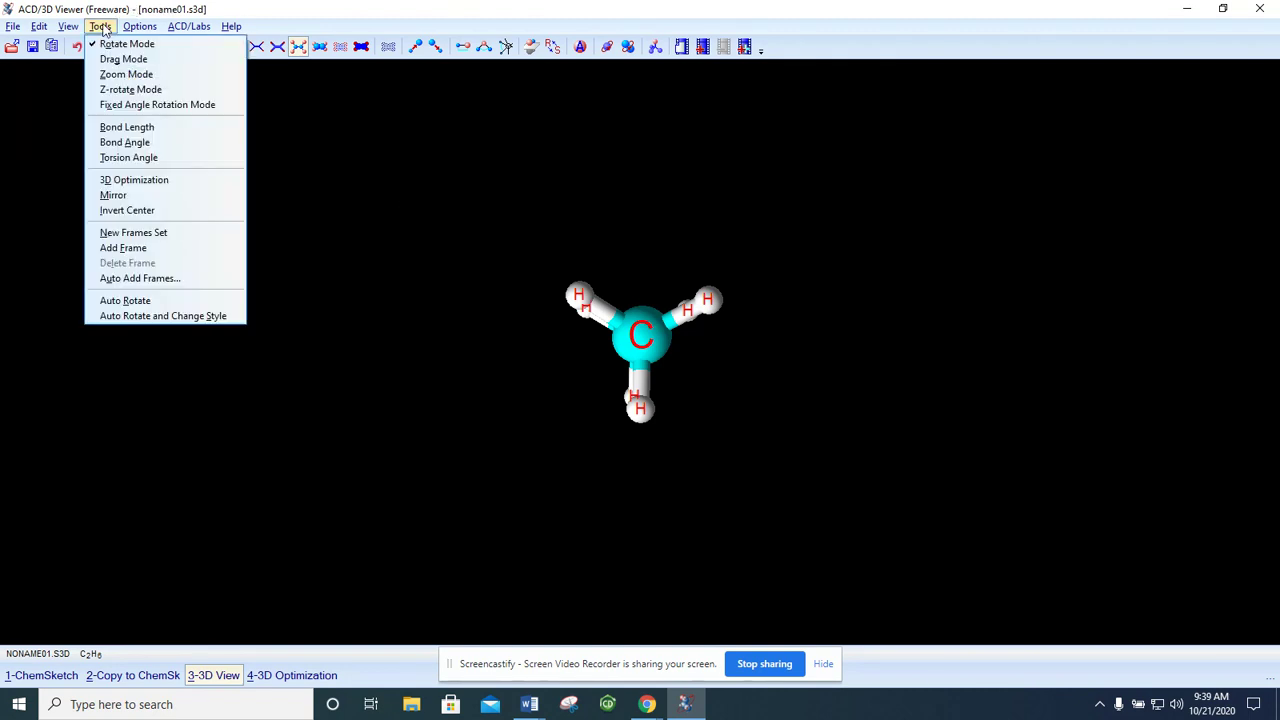
left_click(123, 182)
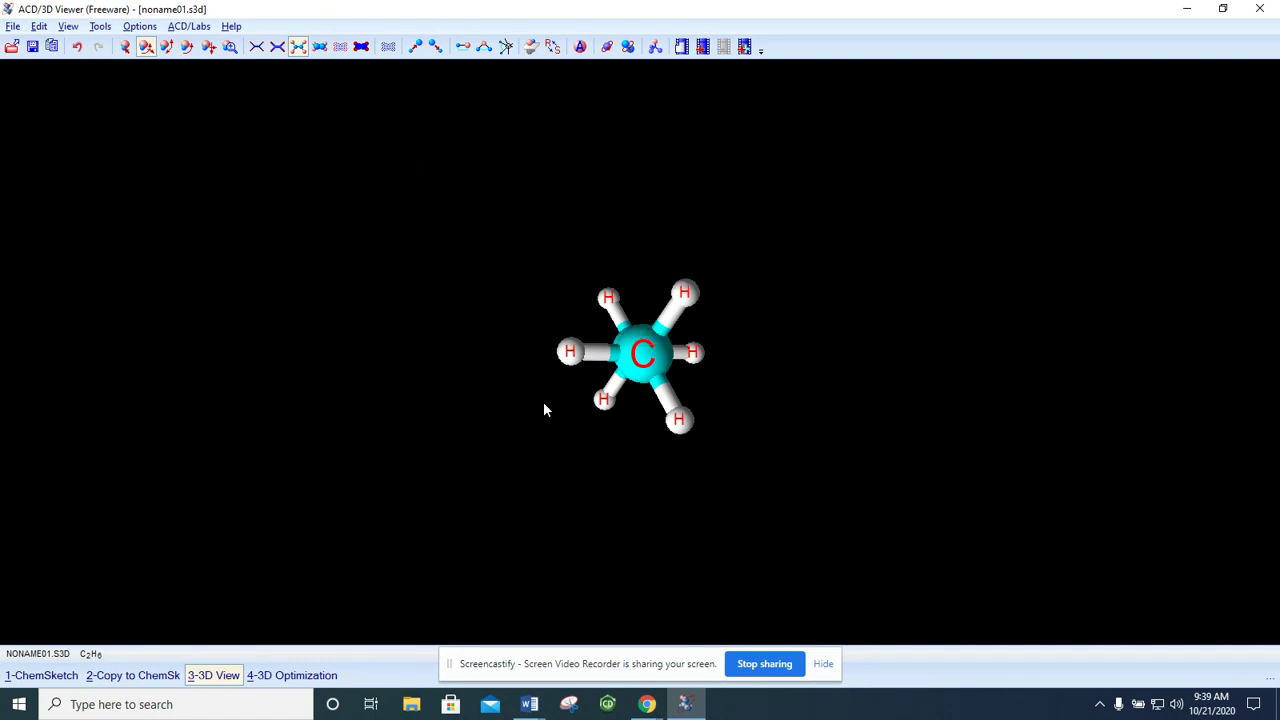
left_click(100, 26)
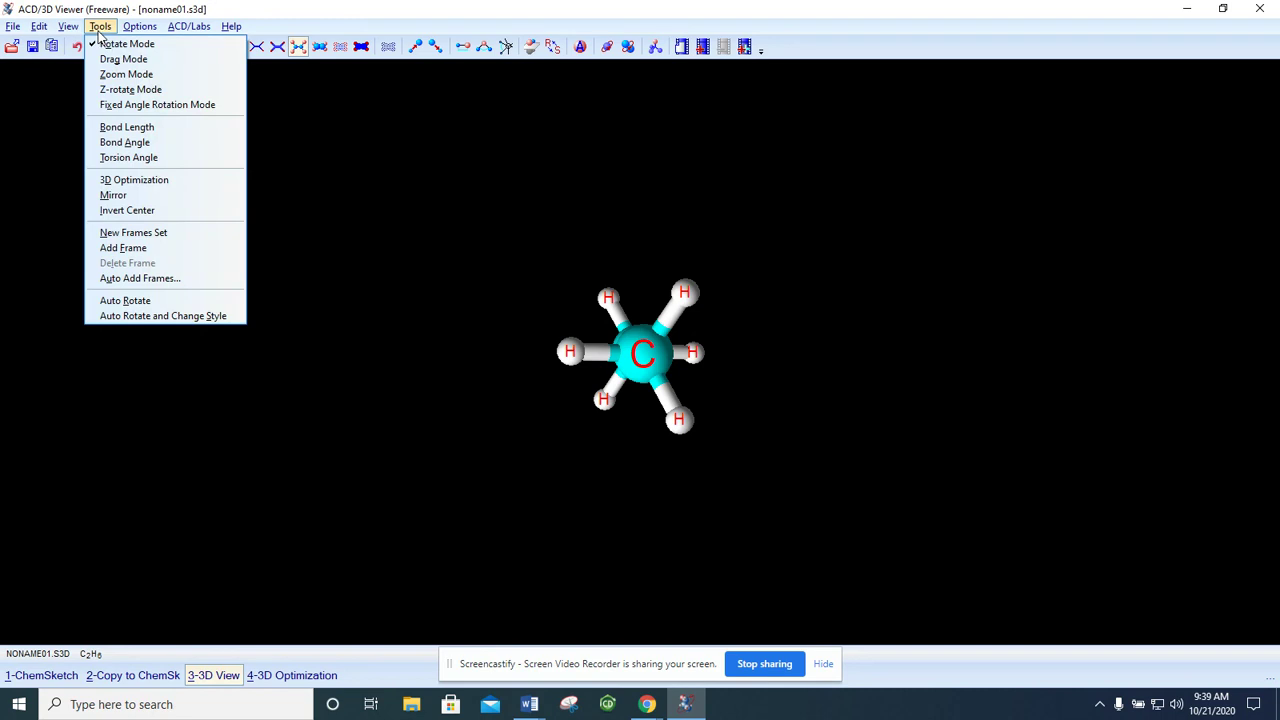
left_click(120, 180)
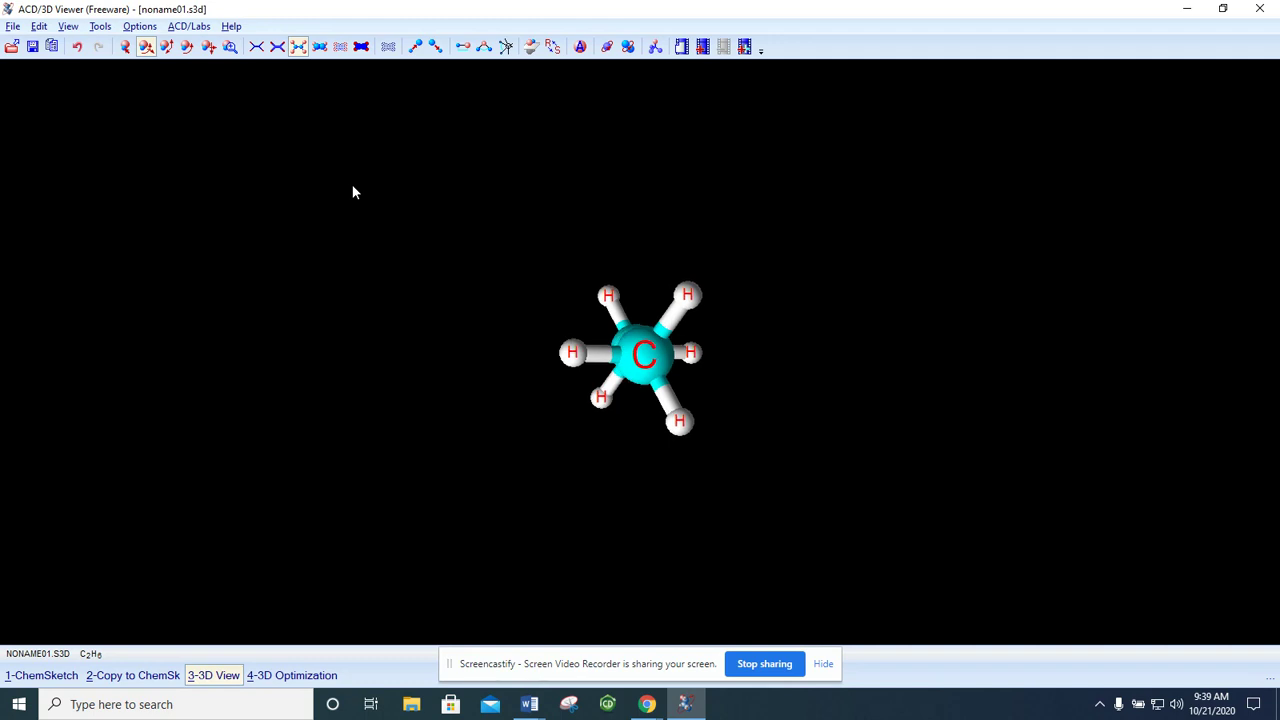
left_click(100, 27)
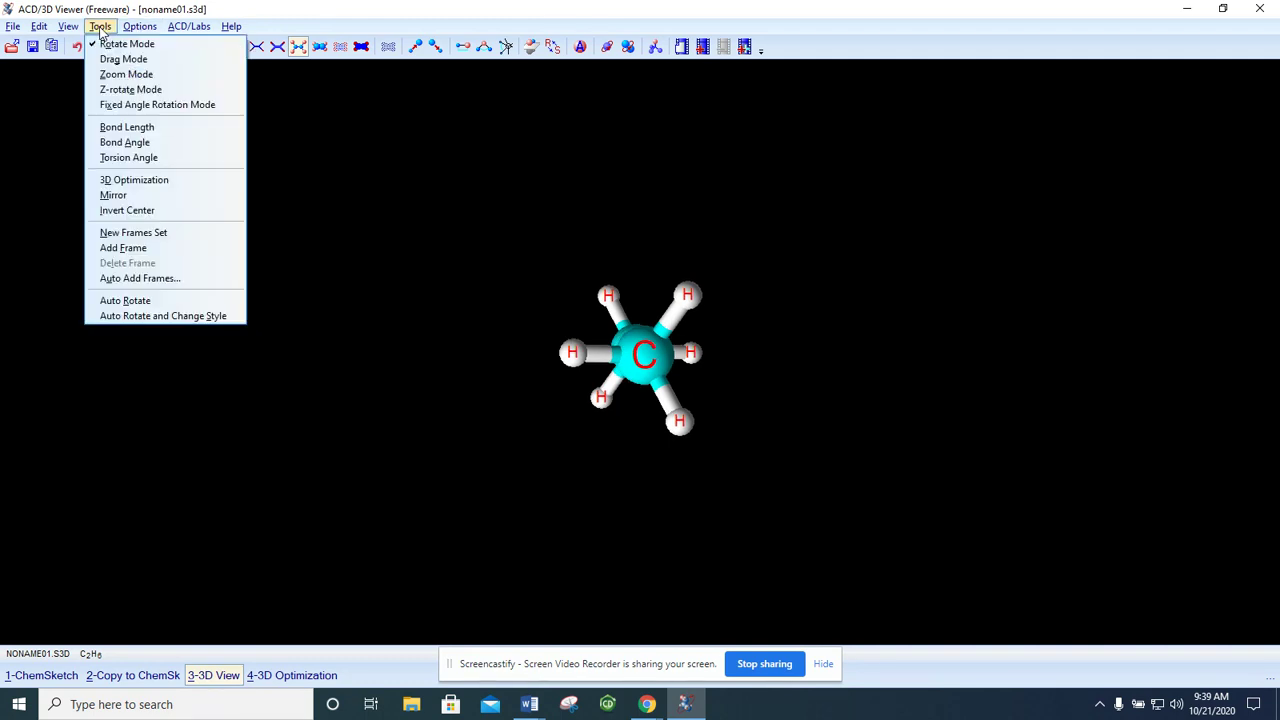
left_click(151, 180)
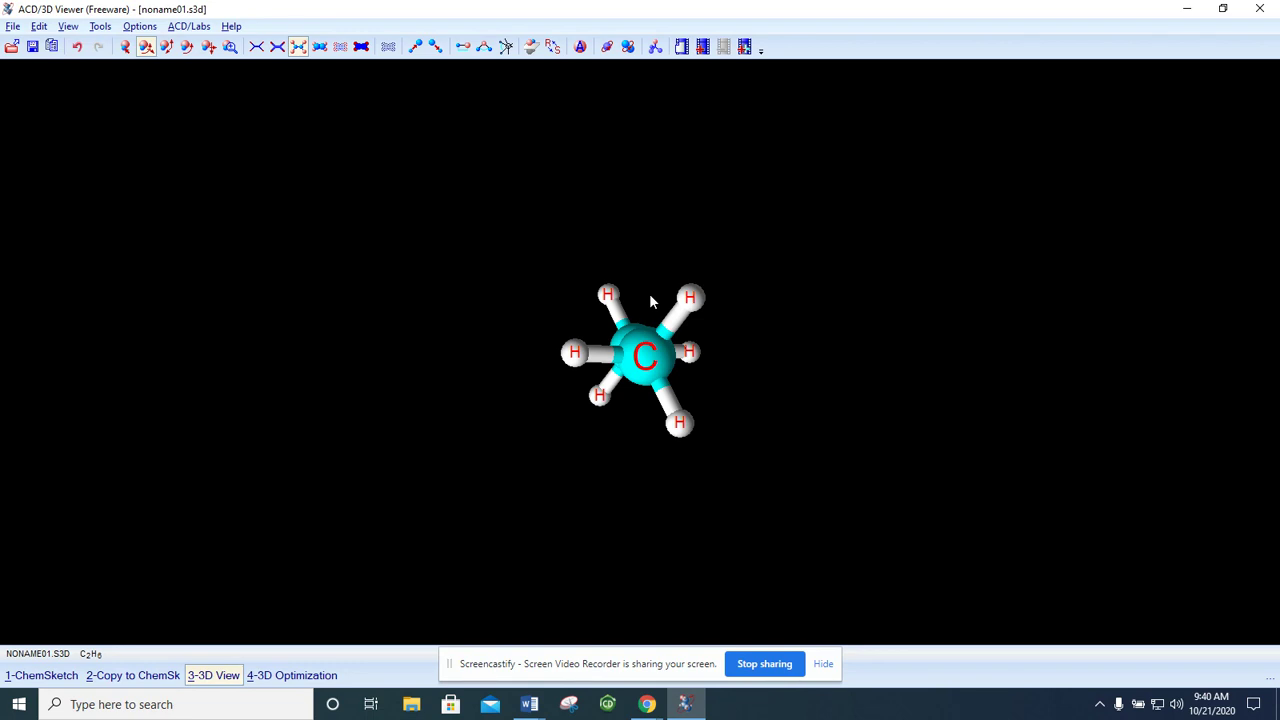
Step: Rotate the optimized ethane model from the end-on view to an angled one and remove all atom labels
mouse_move(633, 347)
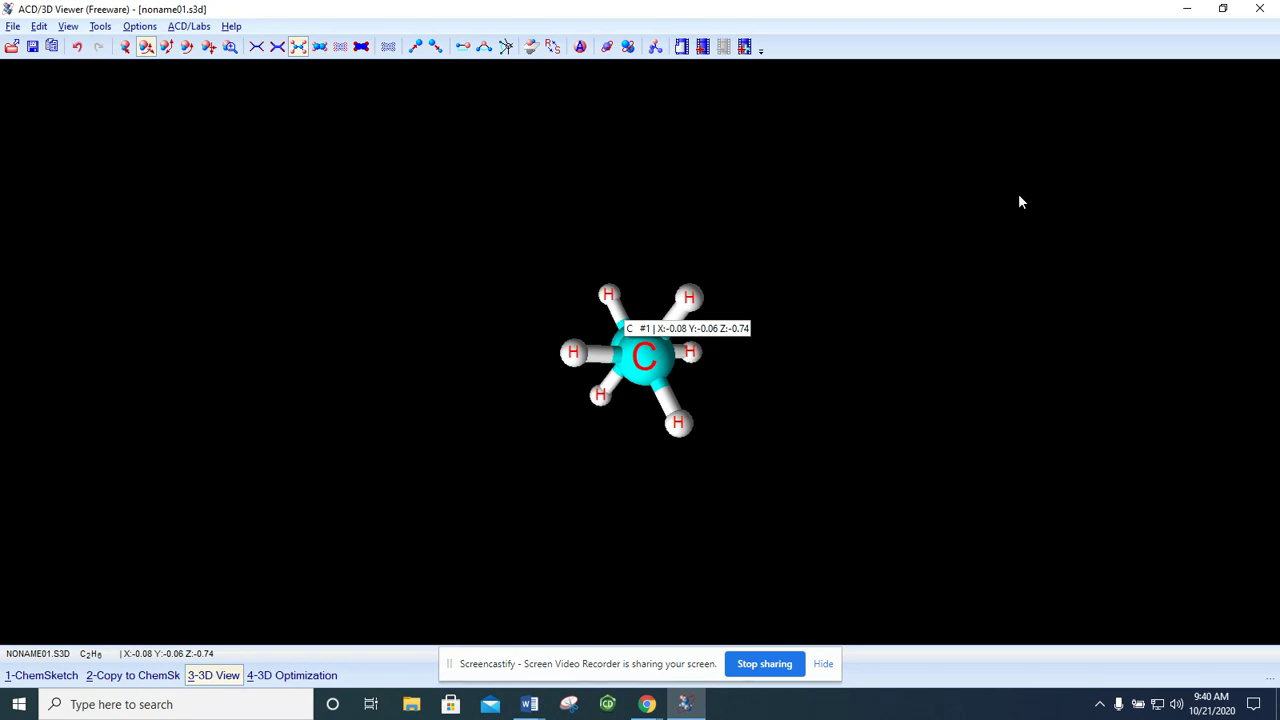
left_click_drag(638, 354, 613, 338)
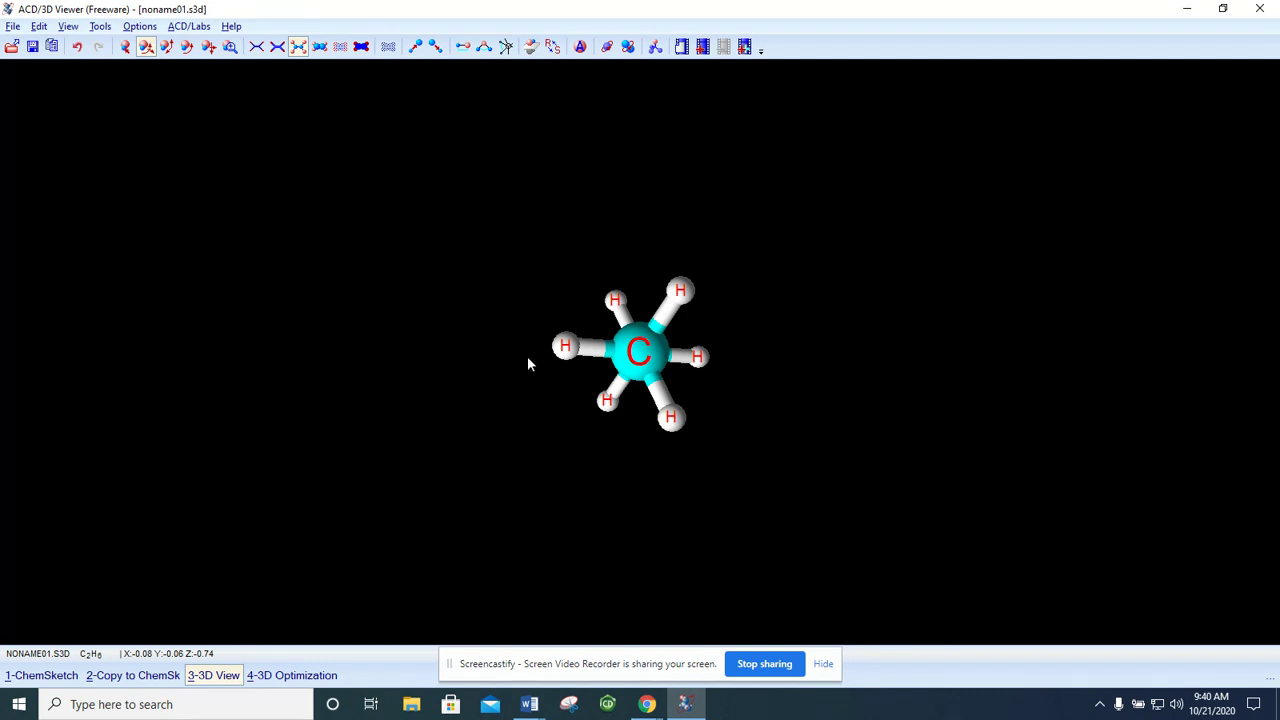
left_click_drag(677, 266, 681, 266)
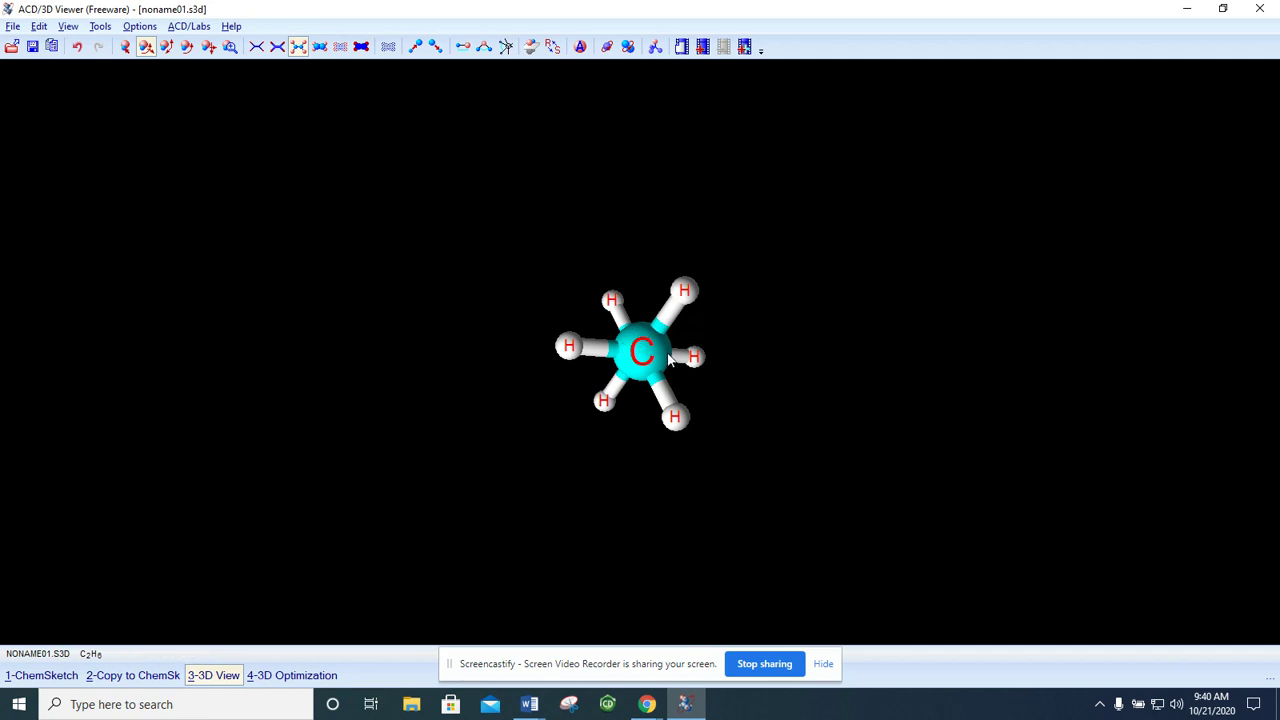
left_click_drag(668, 353, 669, 353)
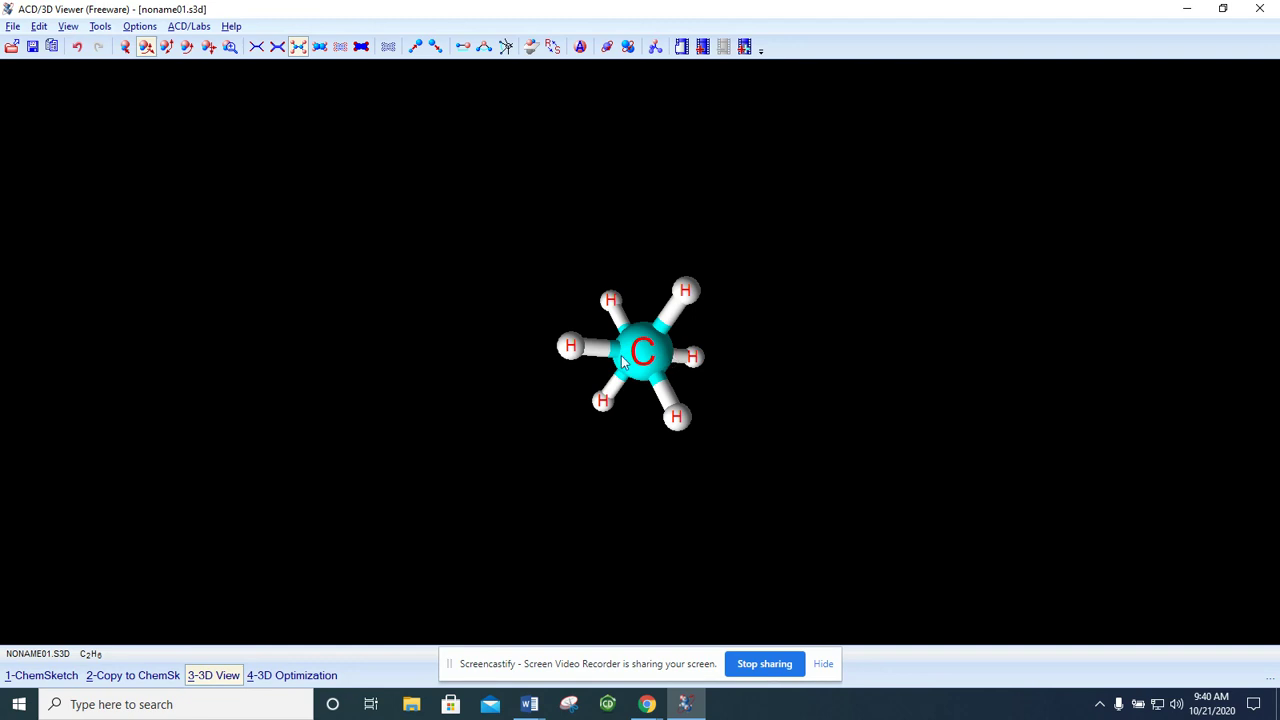
left_click_drag(880, 317, 791, 305)
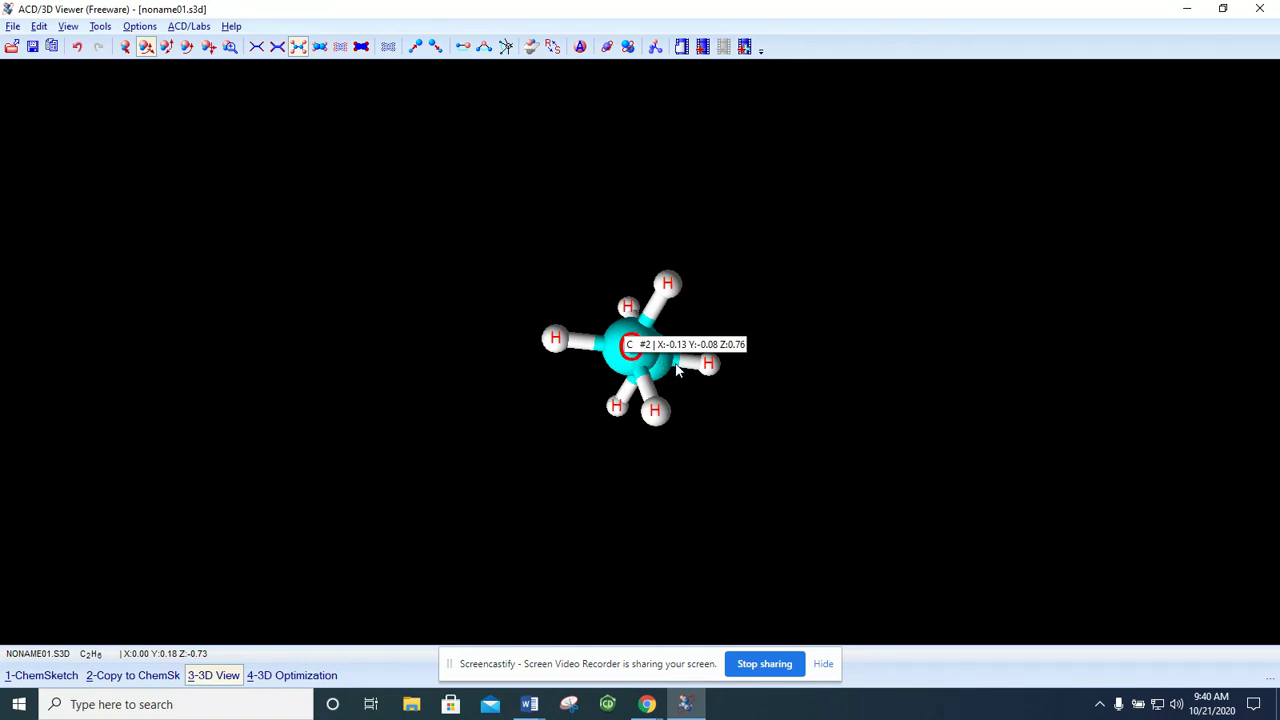
left_click_drag(683, 367, 682, 365)
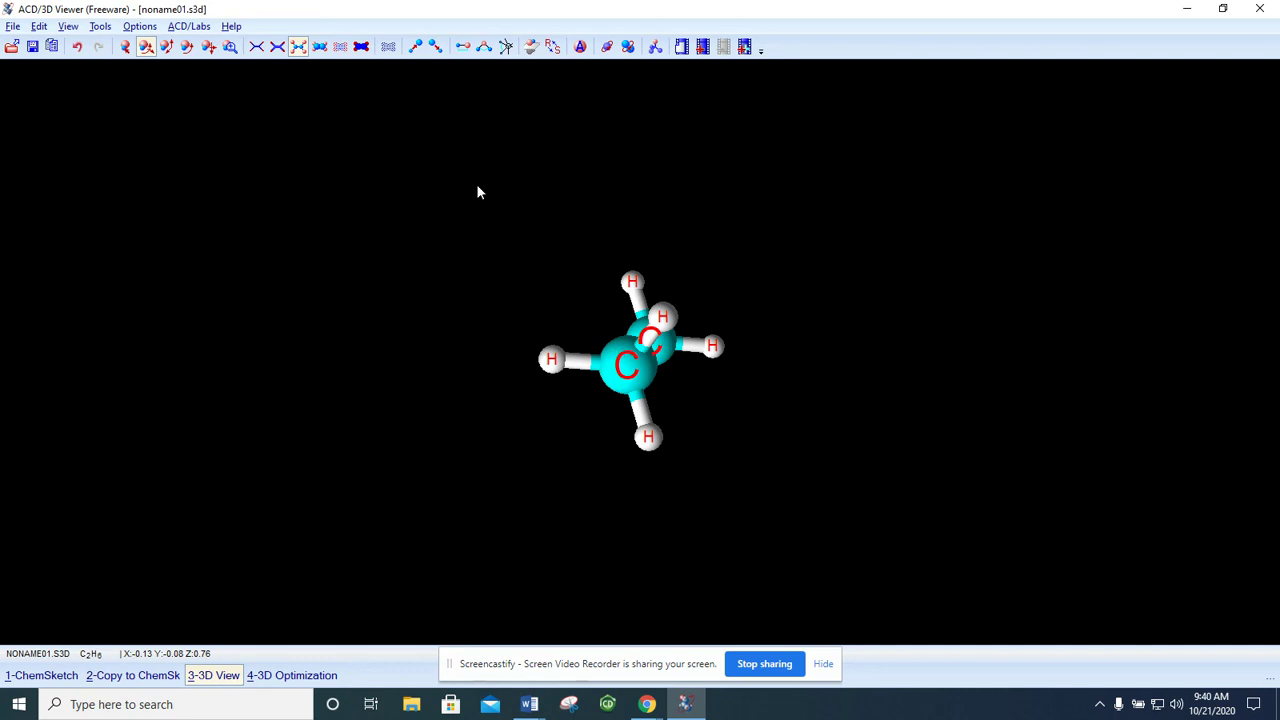
left_click(68, 27)
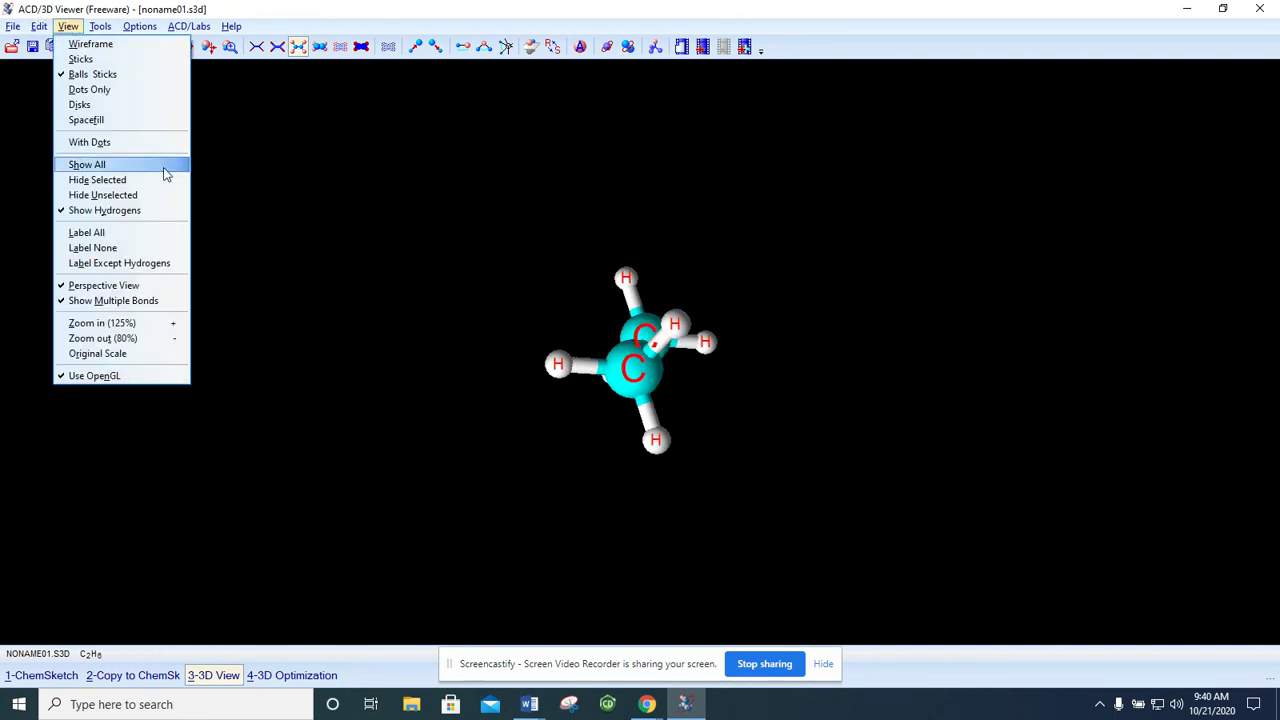
left_click(104, 247)
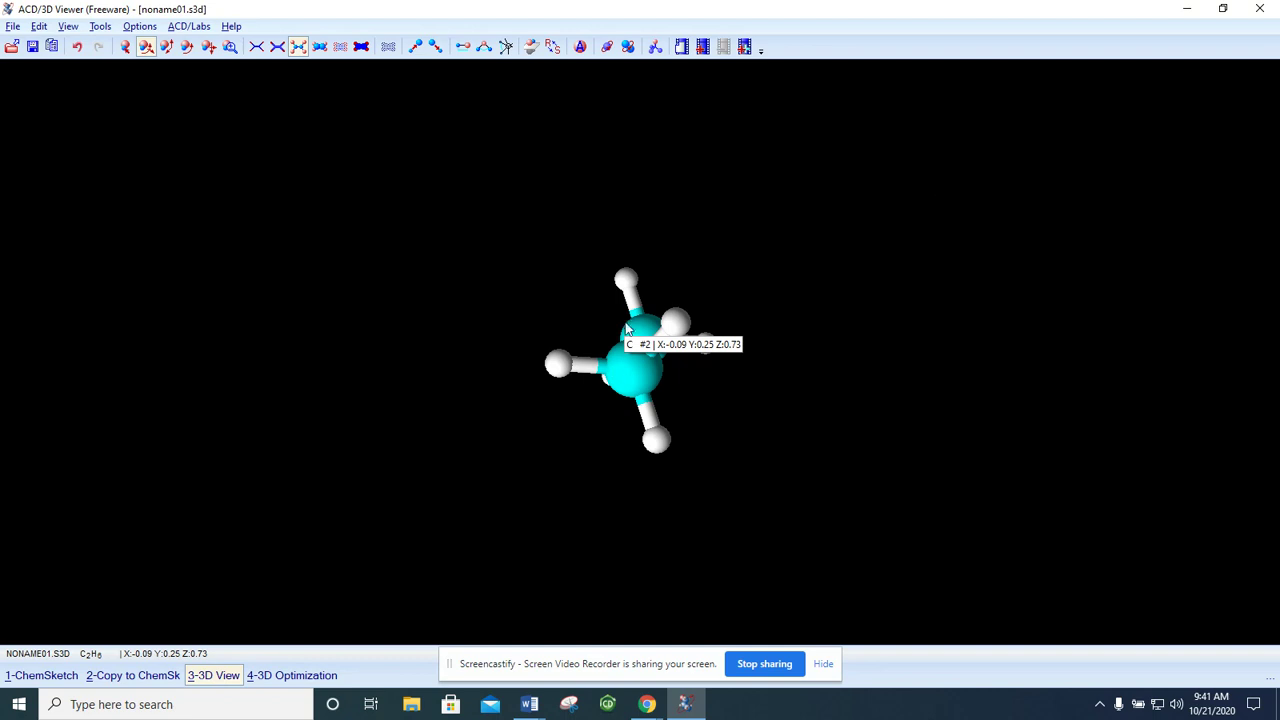
Step: Rotate the ethane model to an angled near end-on view that shows all six hydrogens
left_click_drag(627, 323, 622, 262)
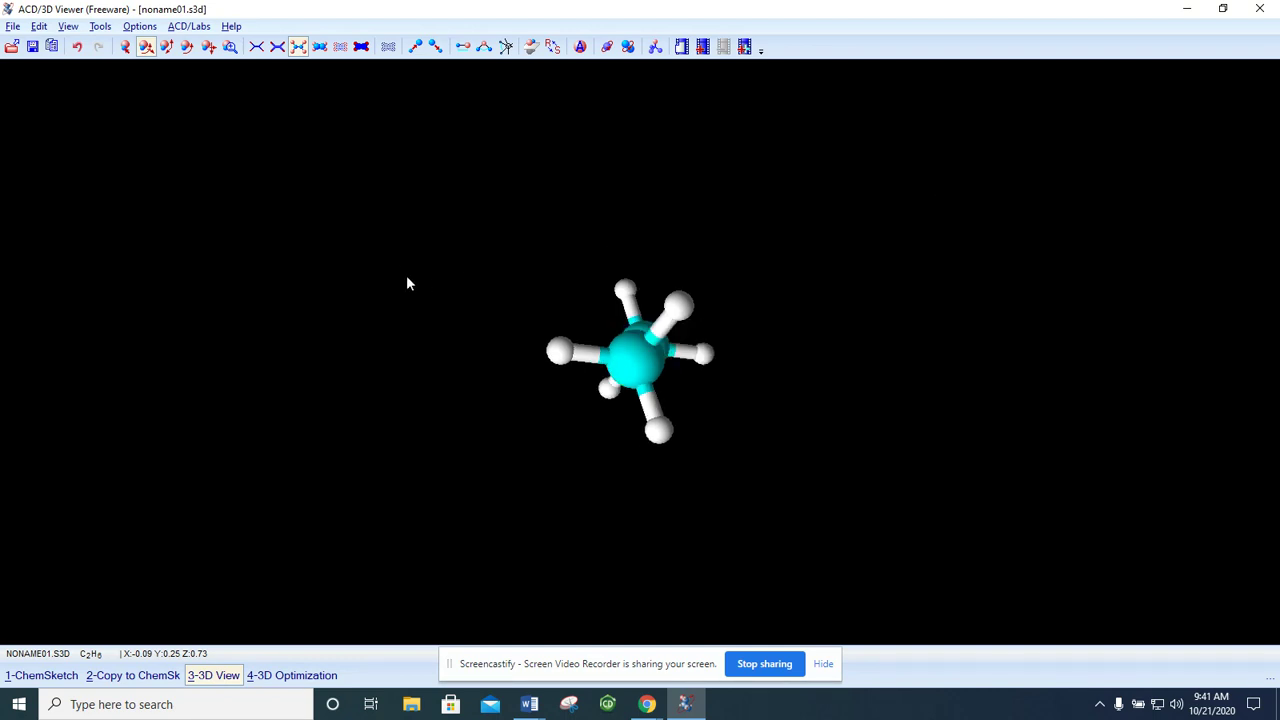
left_click_drag(591, 340, 673, 349)
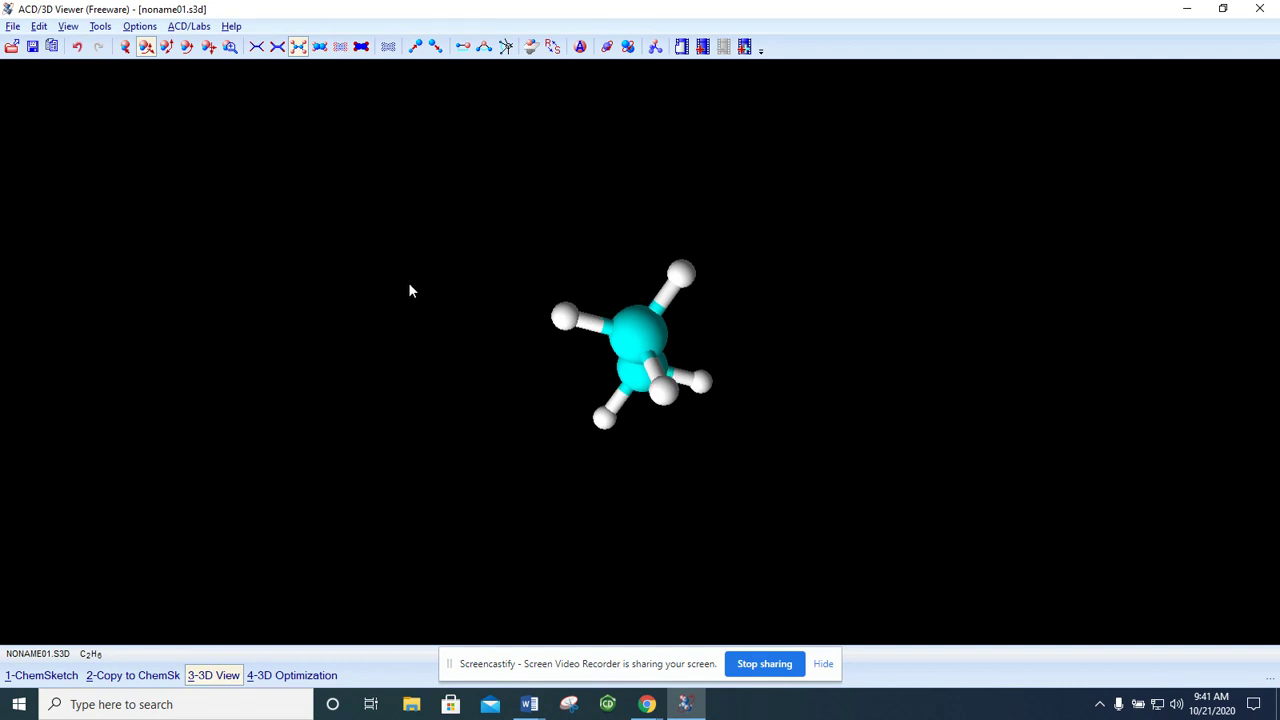
key("Down")
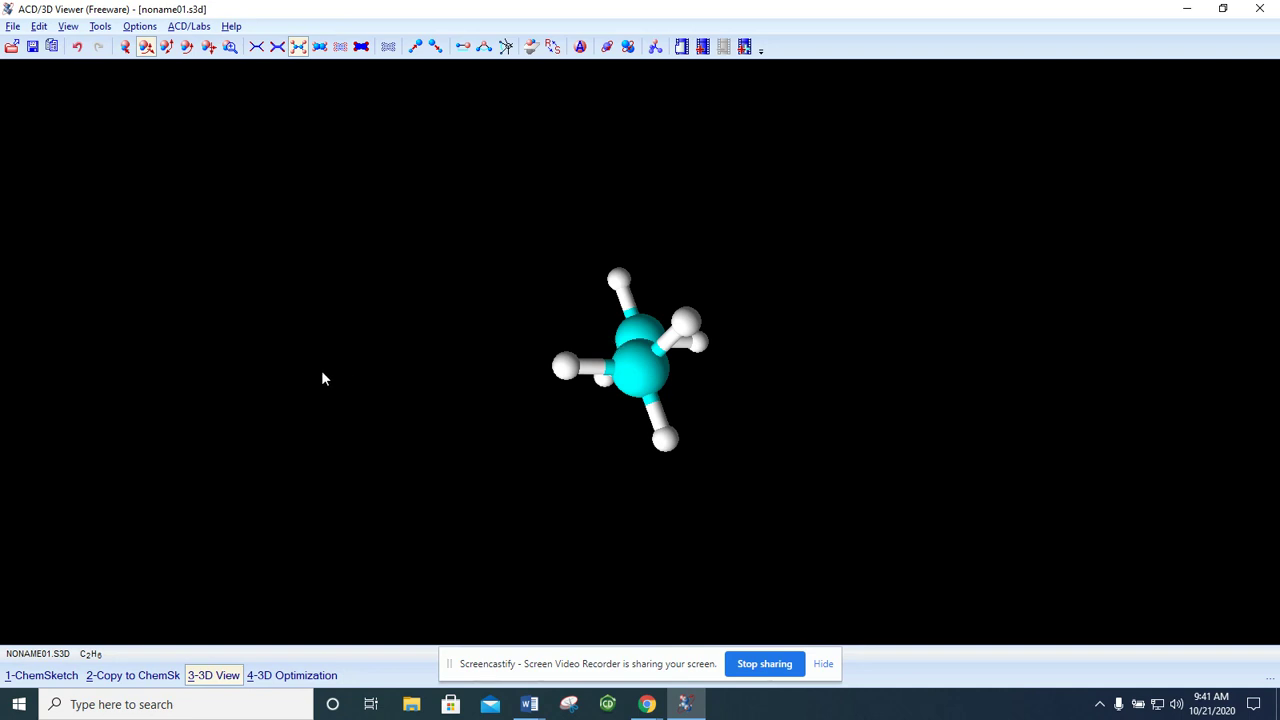
left_click_drag(374, 490, 306, 305)
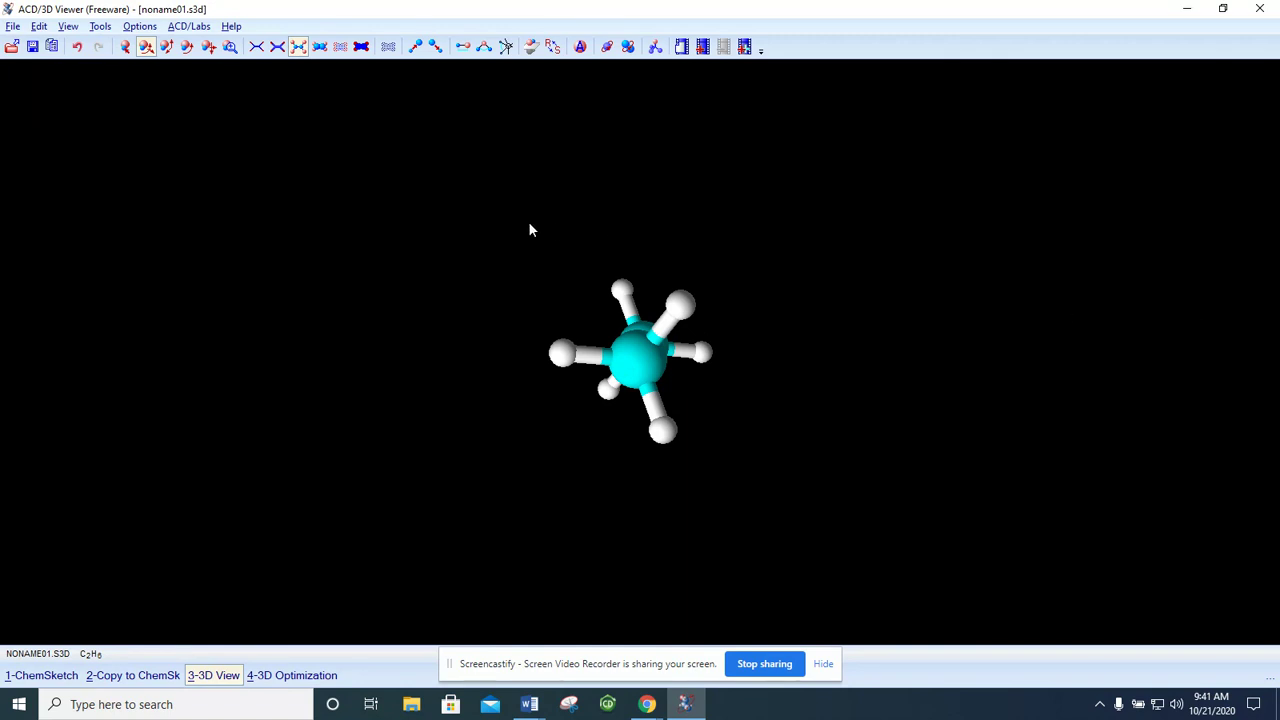
Step: Copy the ethane model and switch to the Word worksheet to replace the item 9 structure placeholder with it
left_click(40, 27)
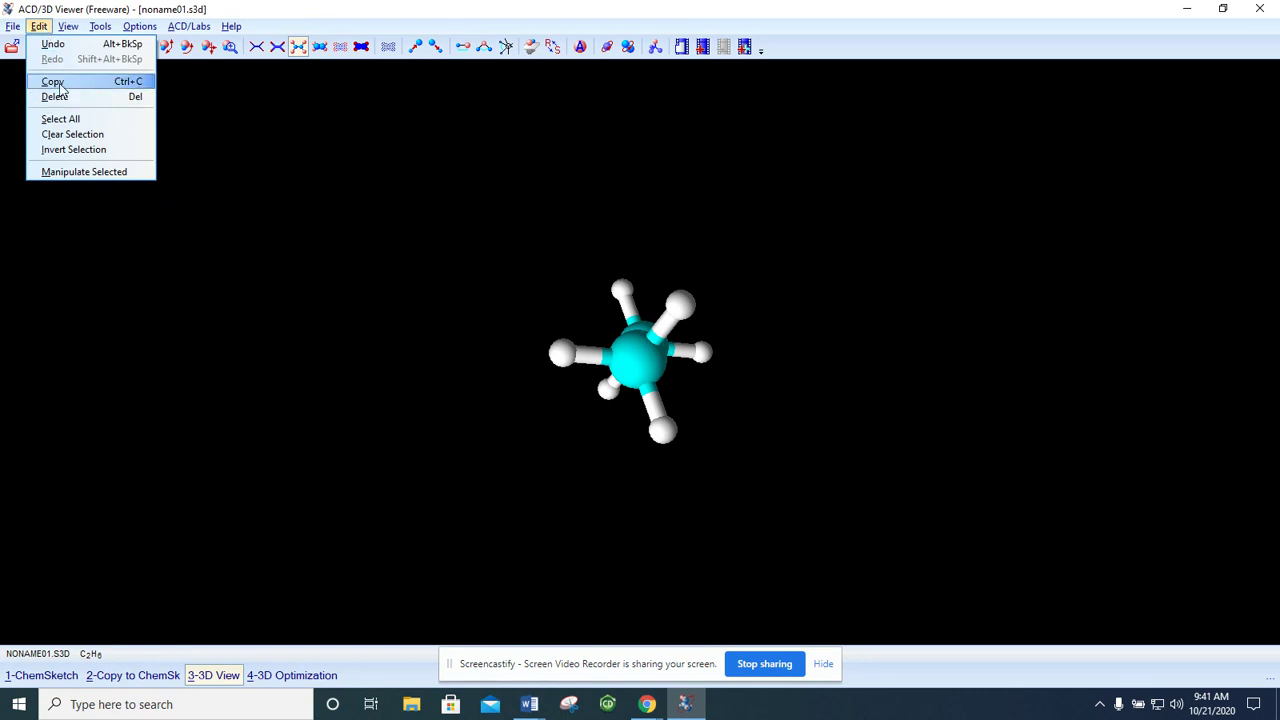
left_click(112, 134)
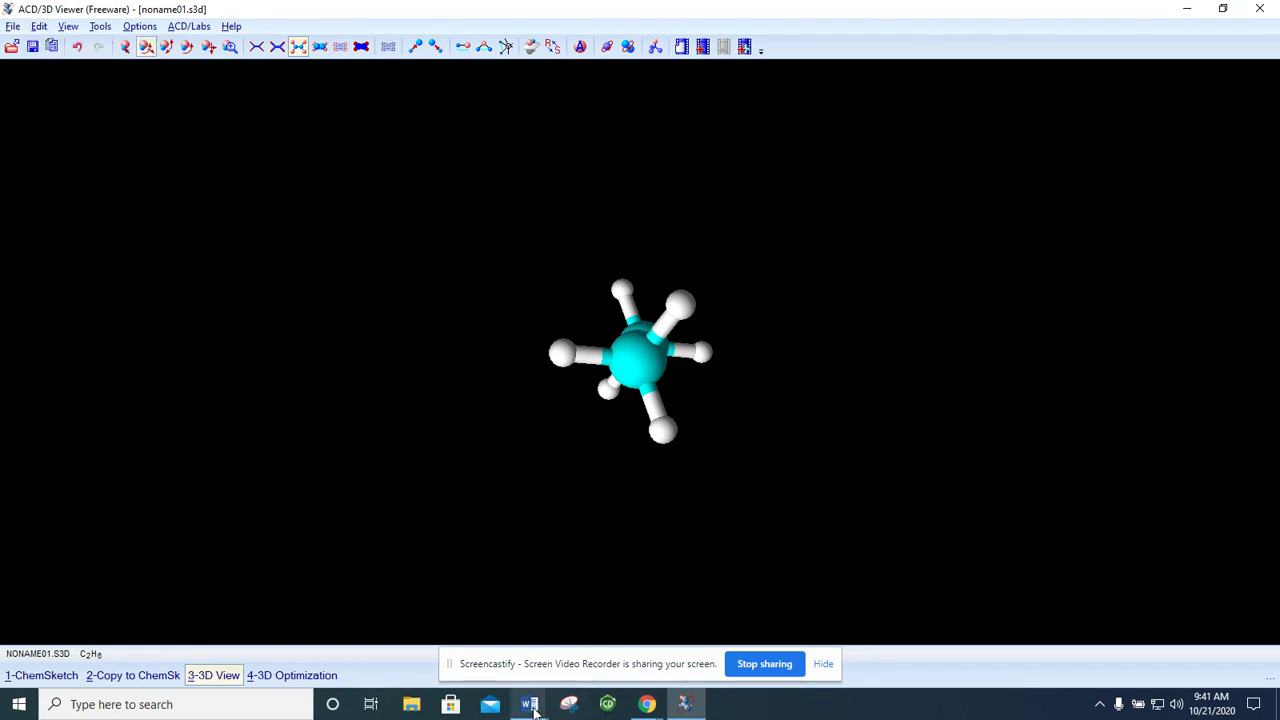
mouse_move(530, 706)
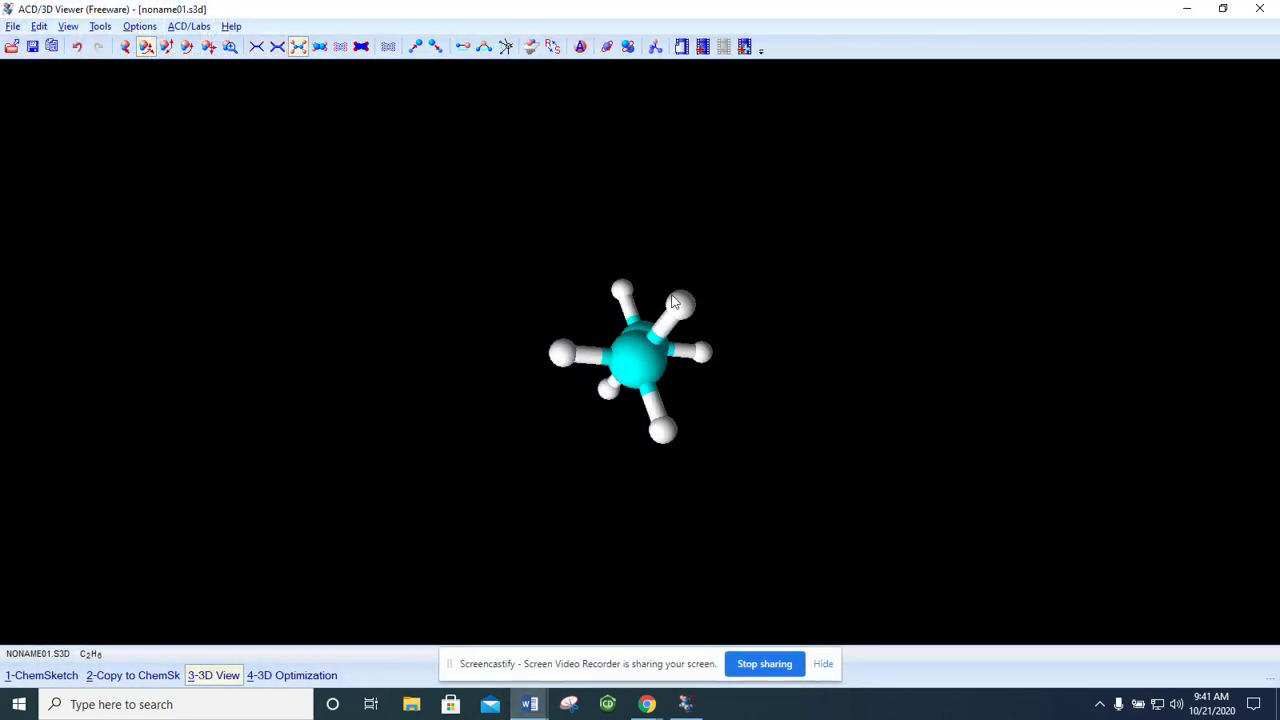
left_click_drag(1279, 36, 749, 43)
left_click(555, 316)
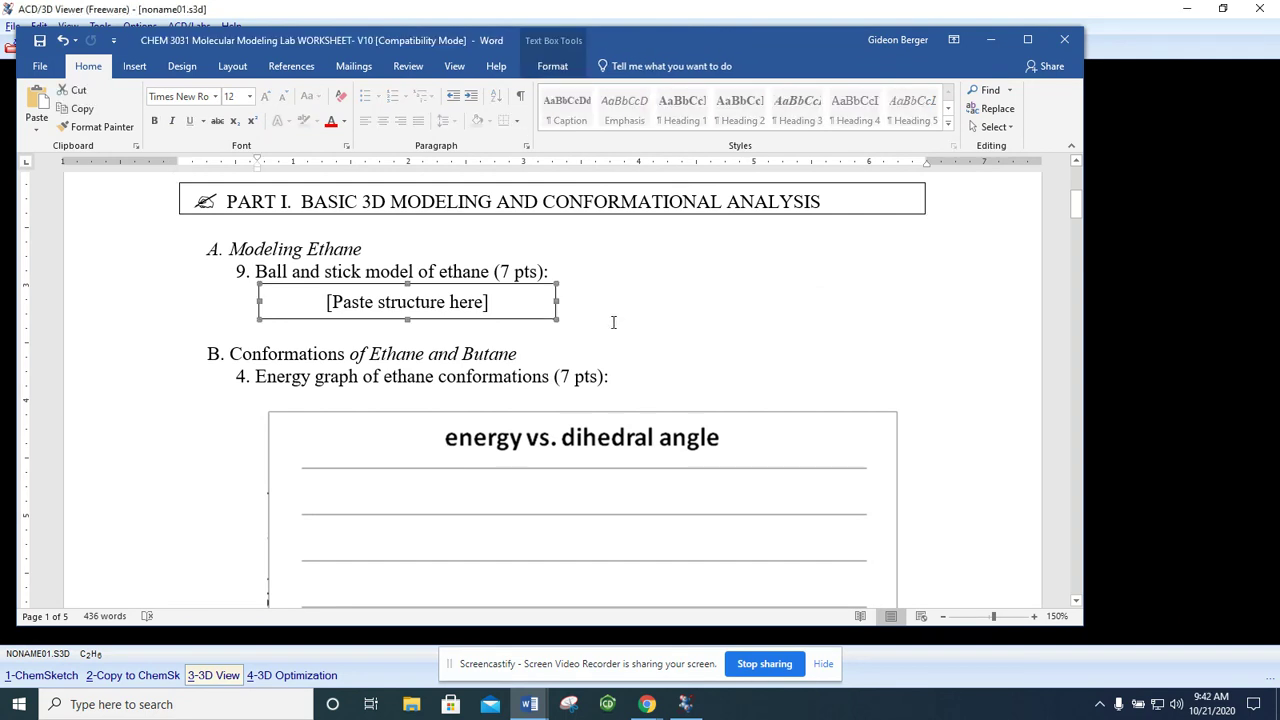
key("Delete")
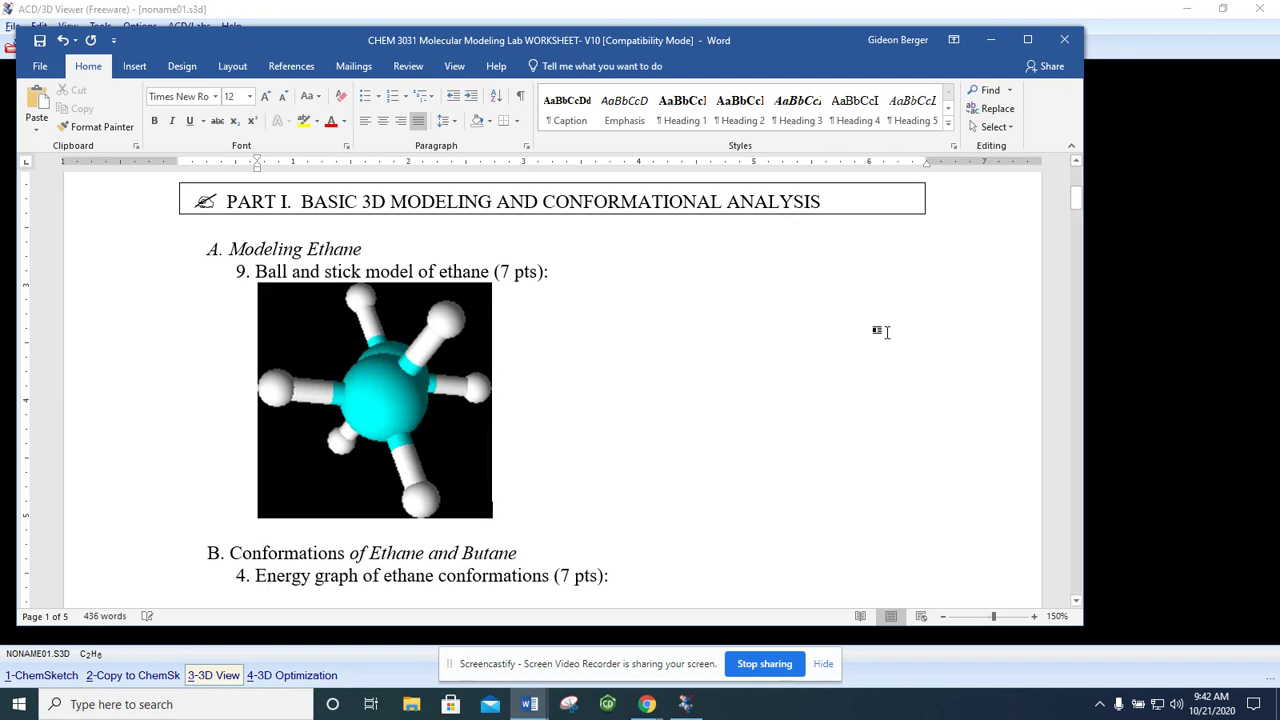
Step: Examine the blank energy vs. dihedral angle graph for ethane in worksheet part B, then return to 3D Viewer
scroll(815, 365, "down", 3)
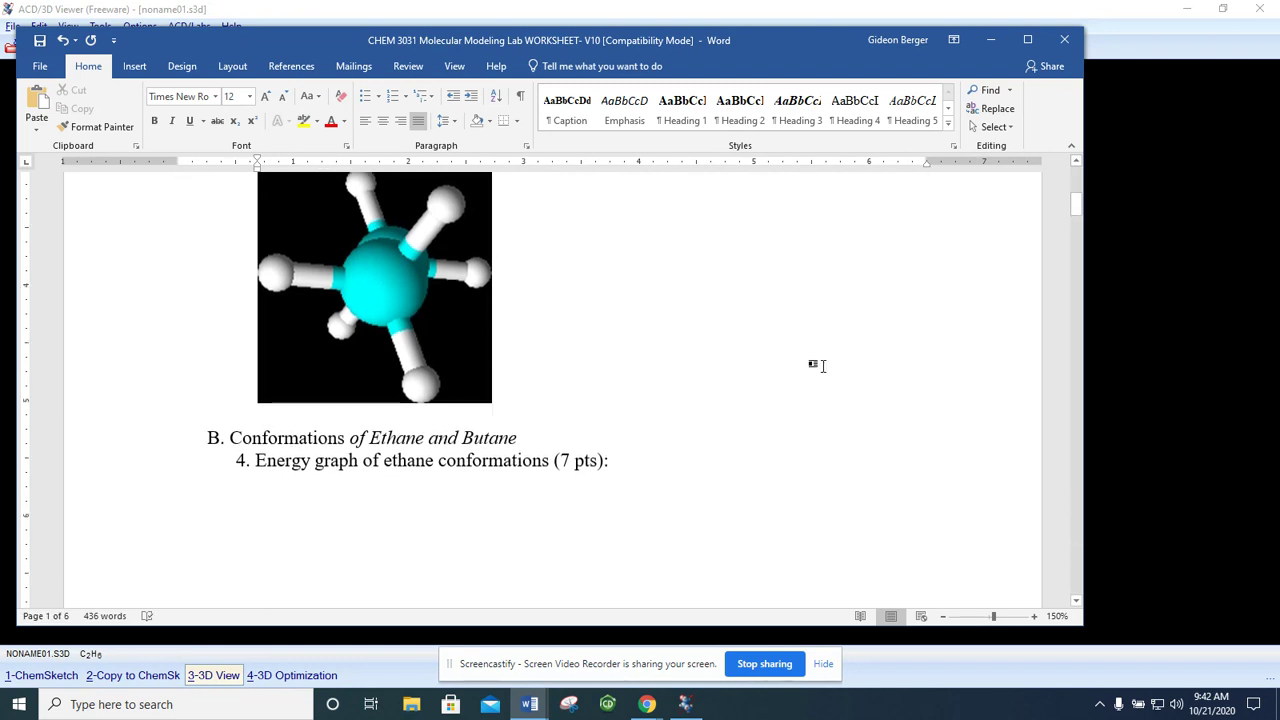
scroll(825, 366, "down", 10)
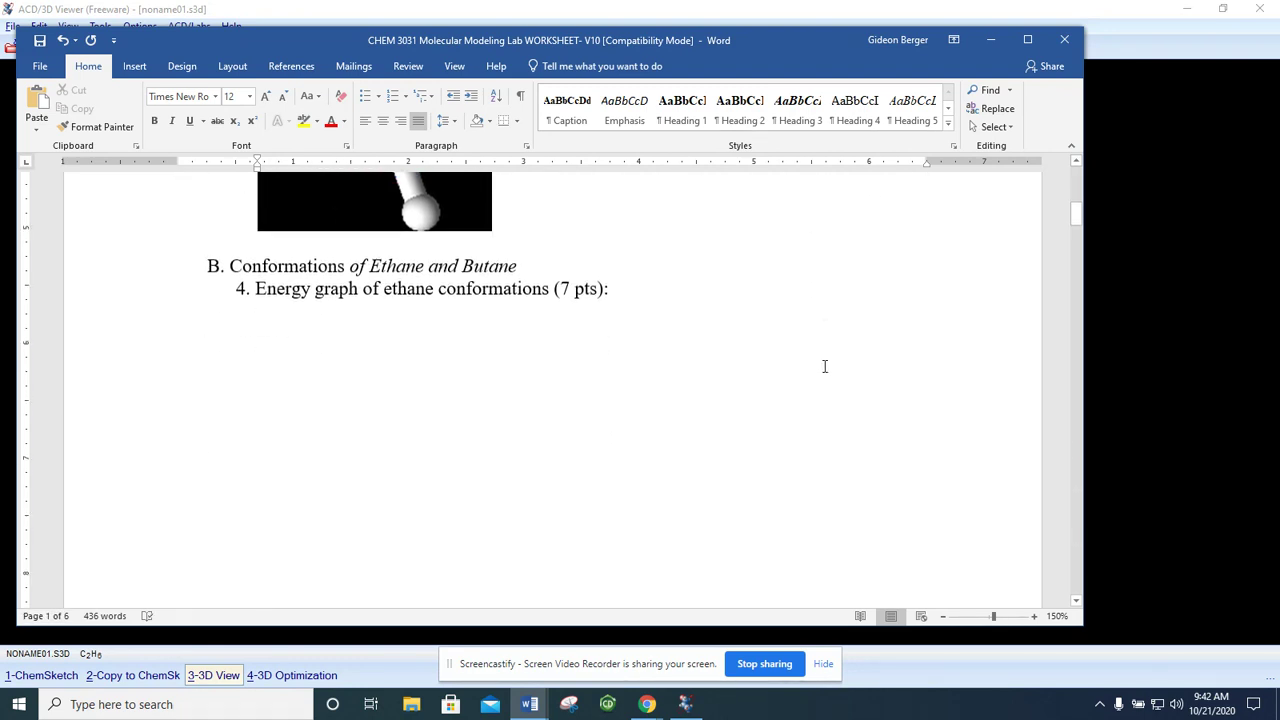
scroll(823, 368, "down", 1)
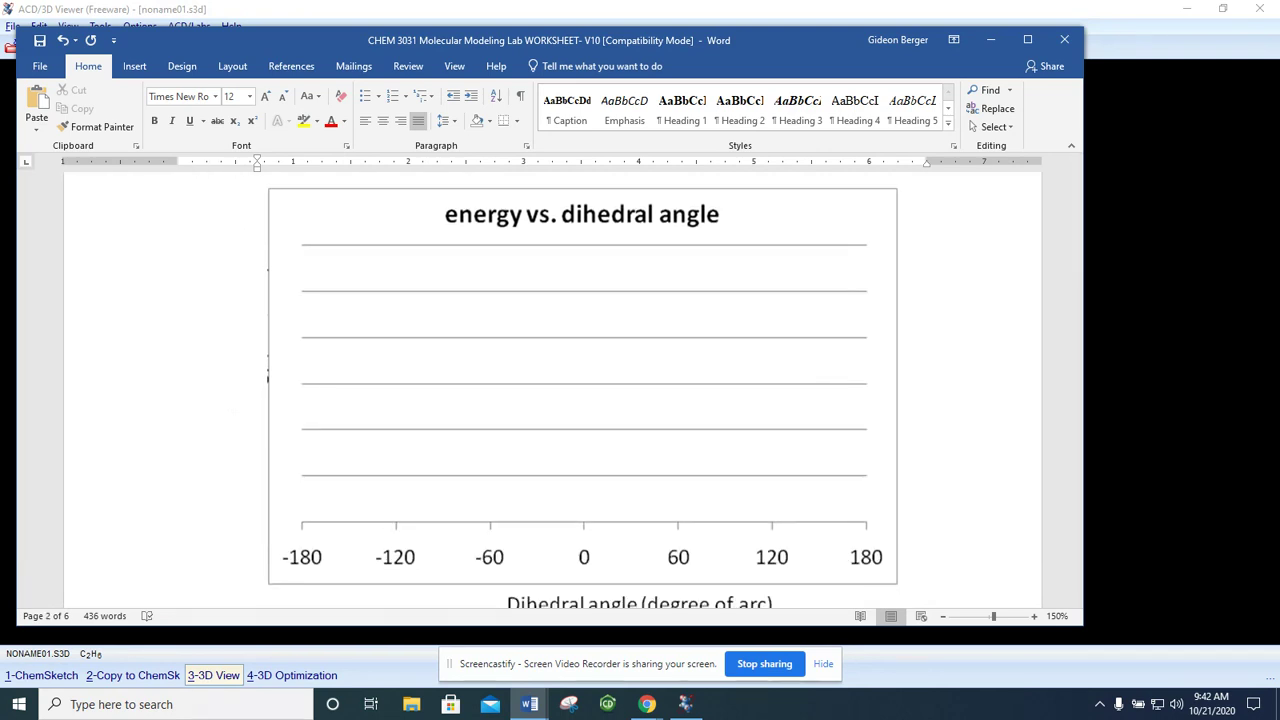
left_click(766, 665)
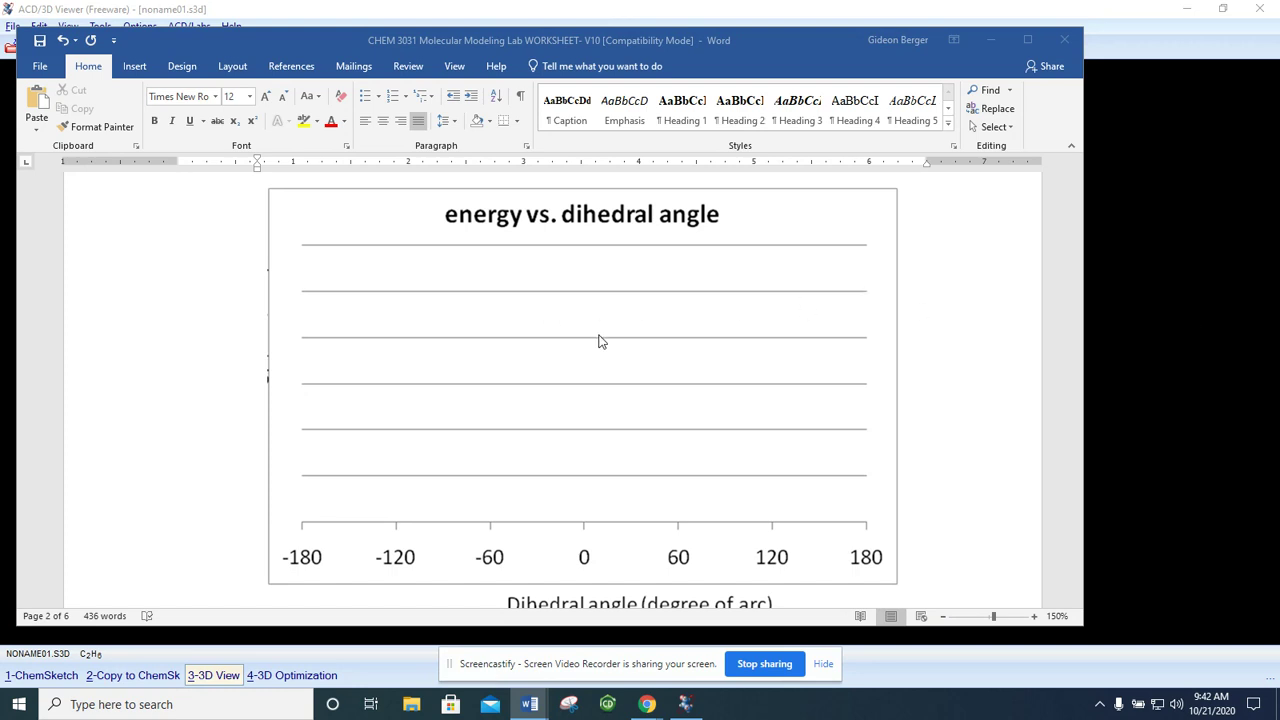
scroll(600, 342, "down", 2)
scroll(600, 342, "up", 2)
left_click(470, 207)
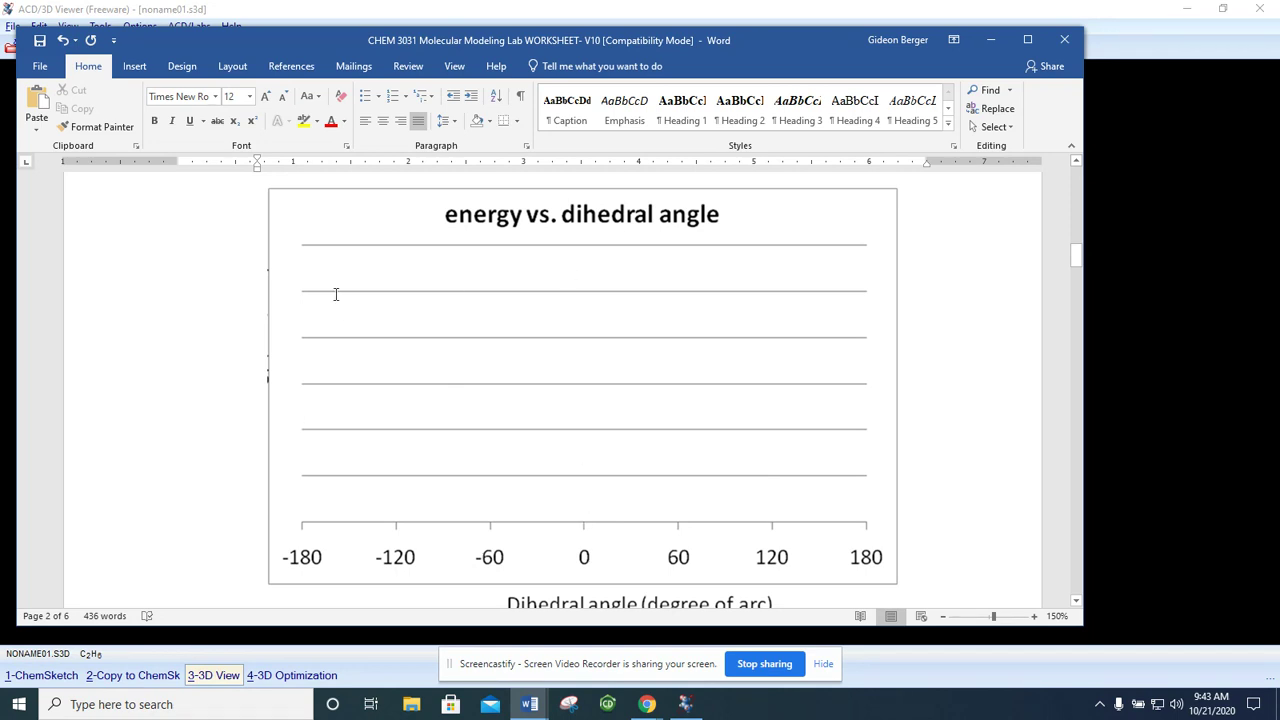
left_click(990, 40)
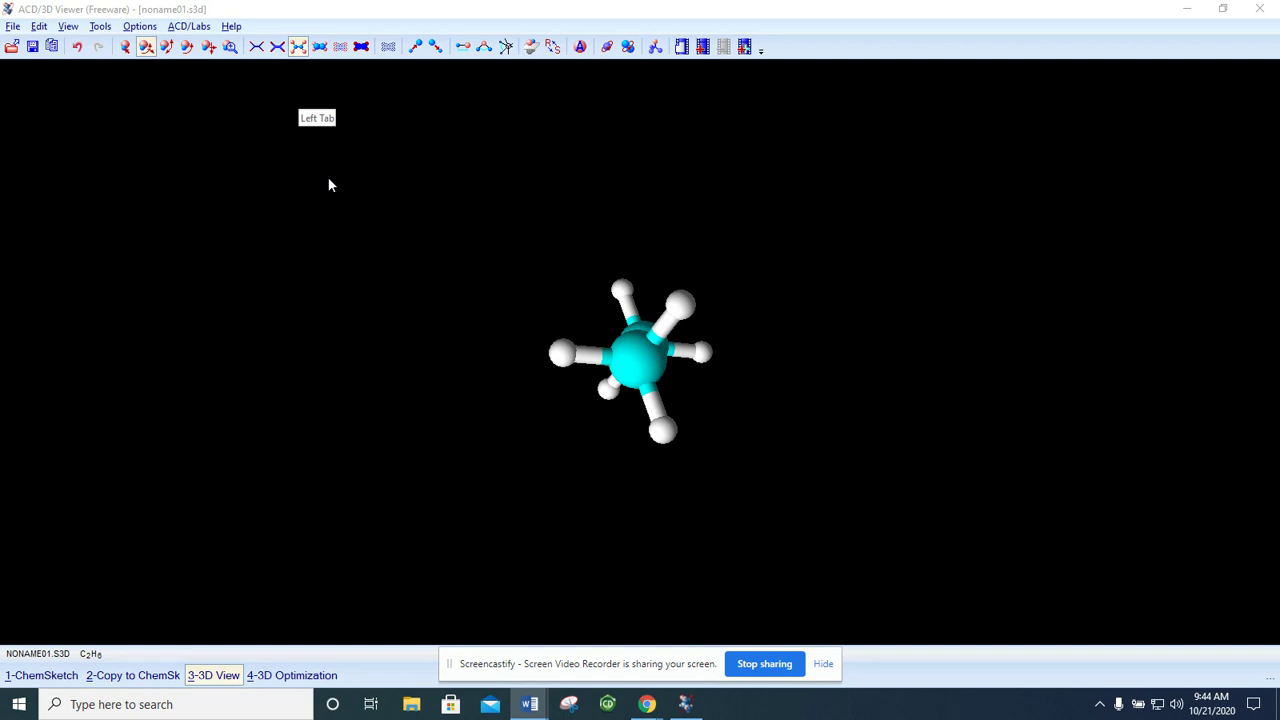
left_click(124, 47)
left_click(126, 48)
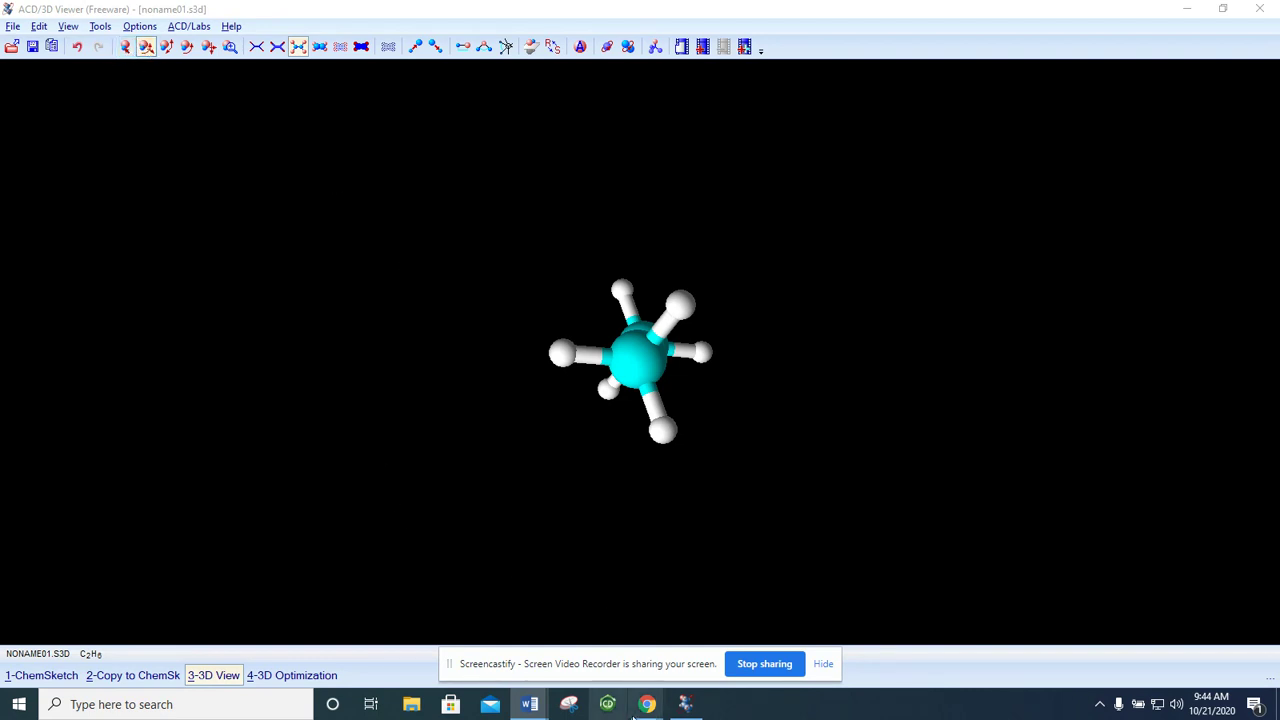
mouse_move(647, 700)
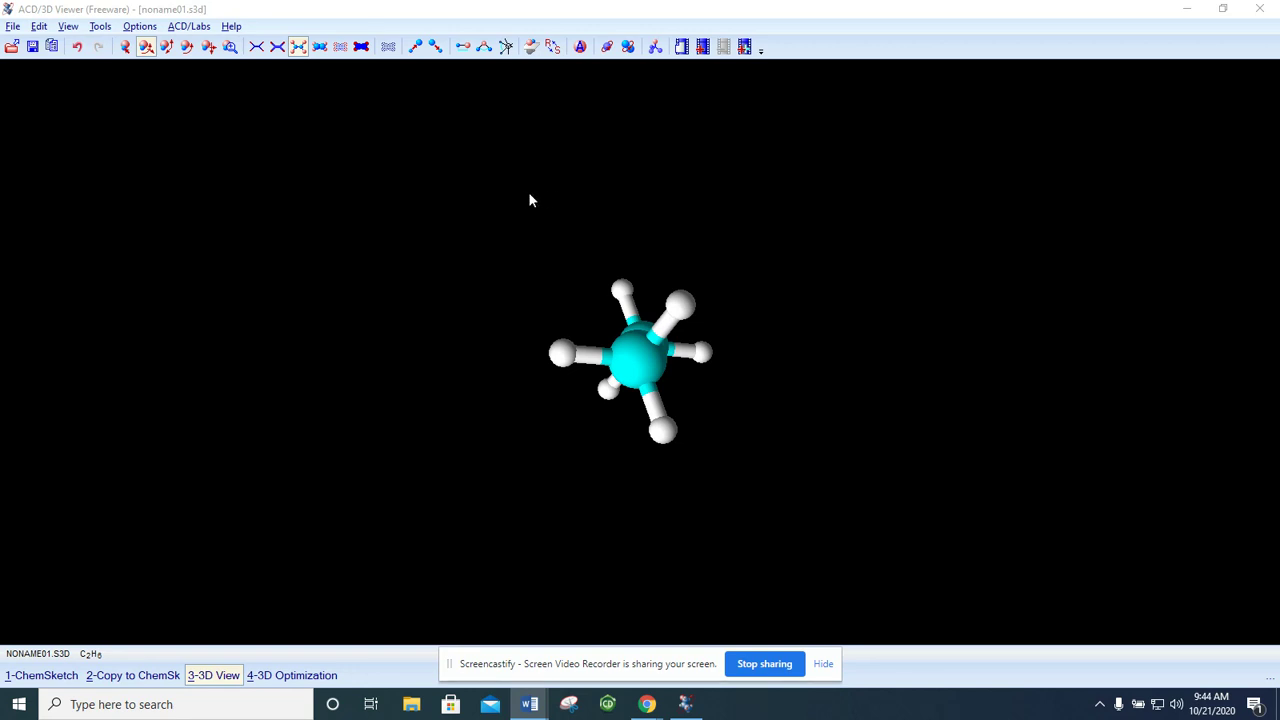
left_click(101, 27)
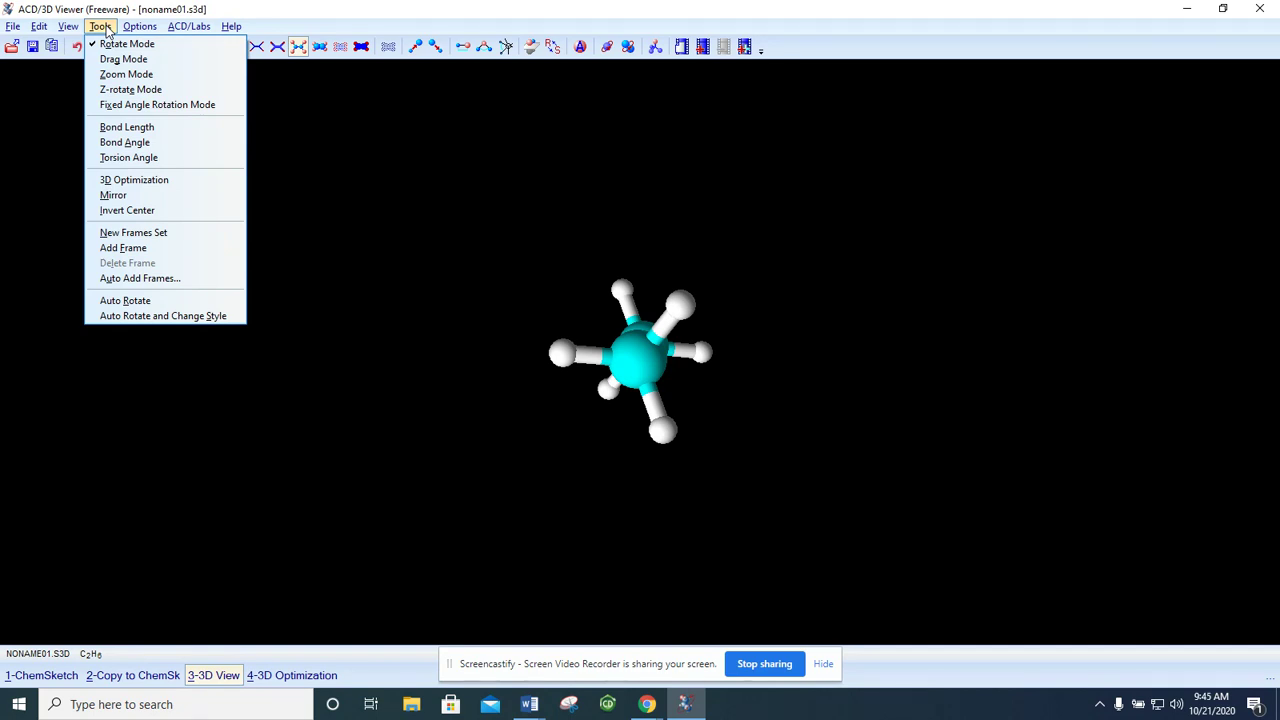
left_click(103, 27)
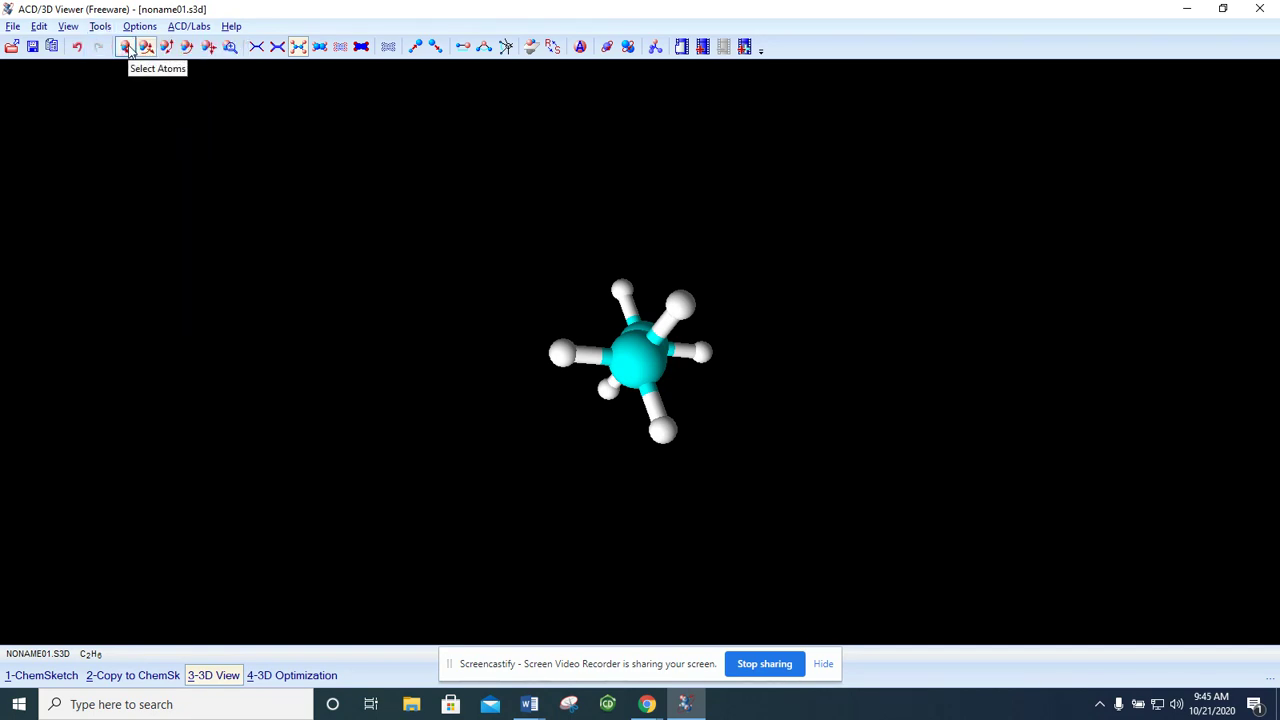
left_click(68, 28)
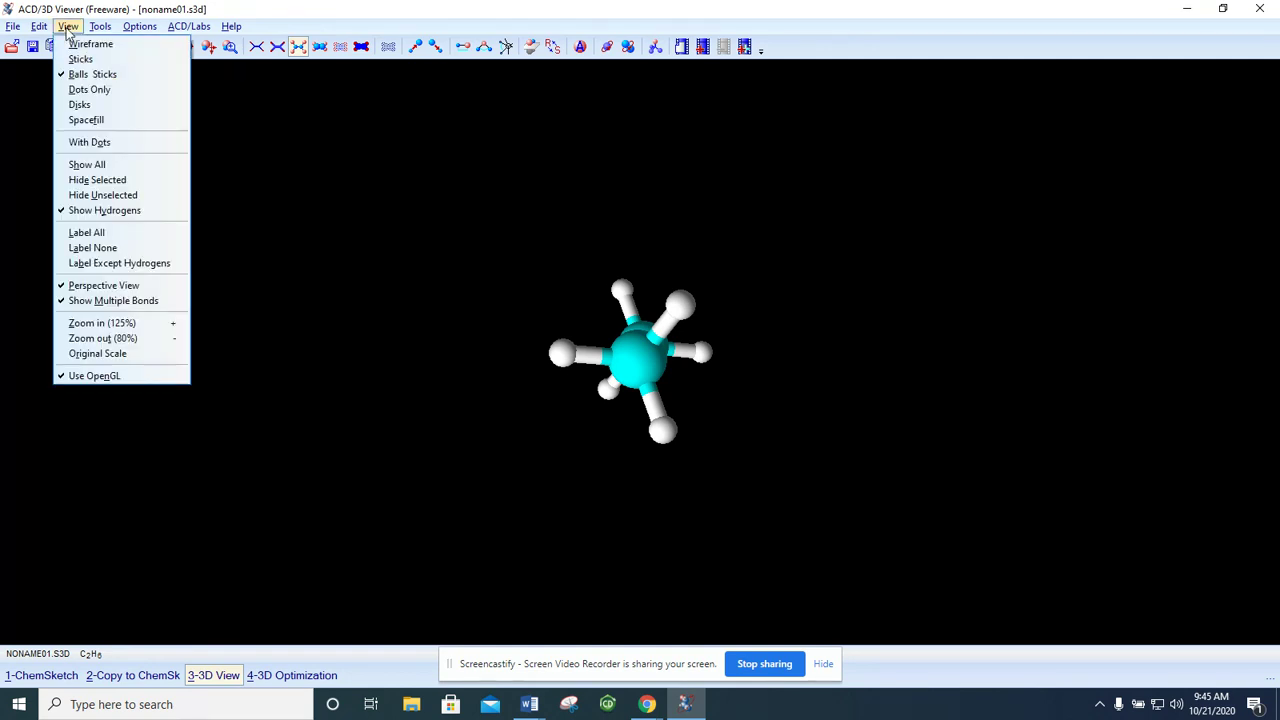
mouse_move(92, 30)
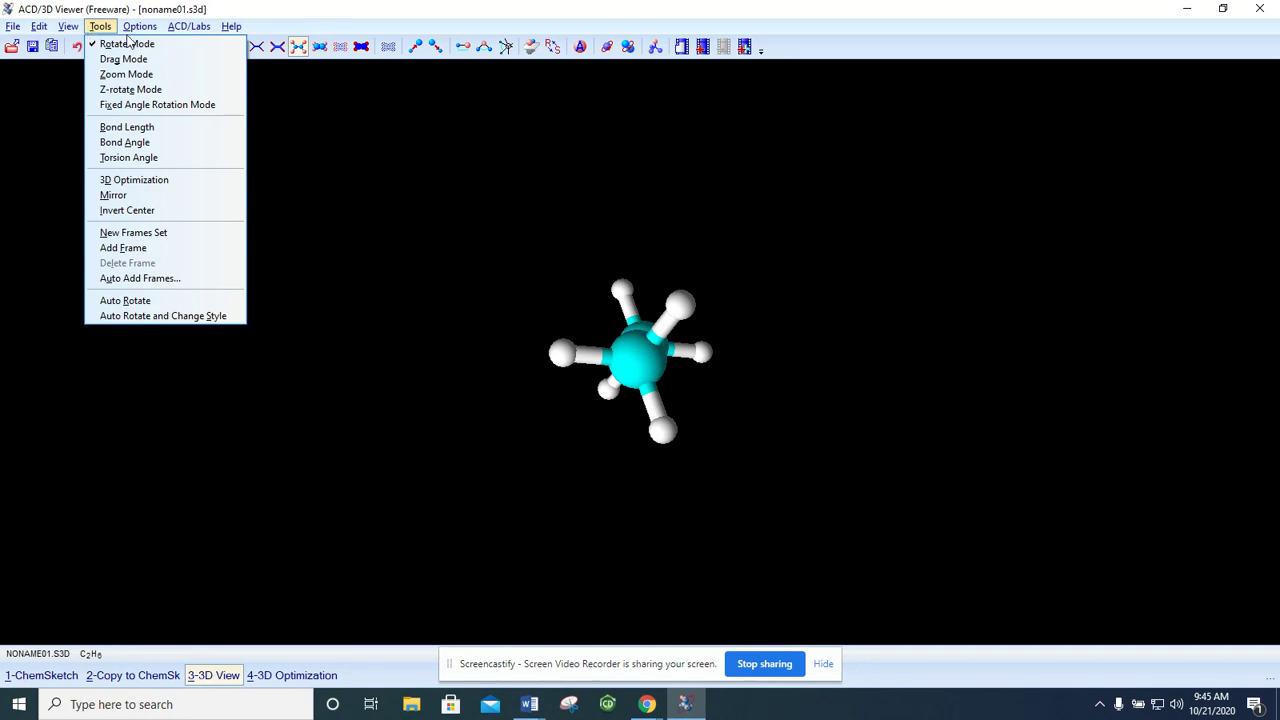
left_click(468, 170)
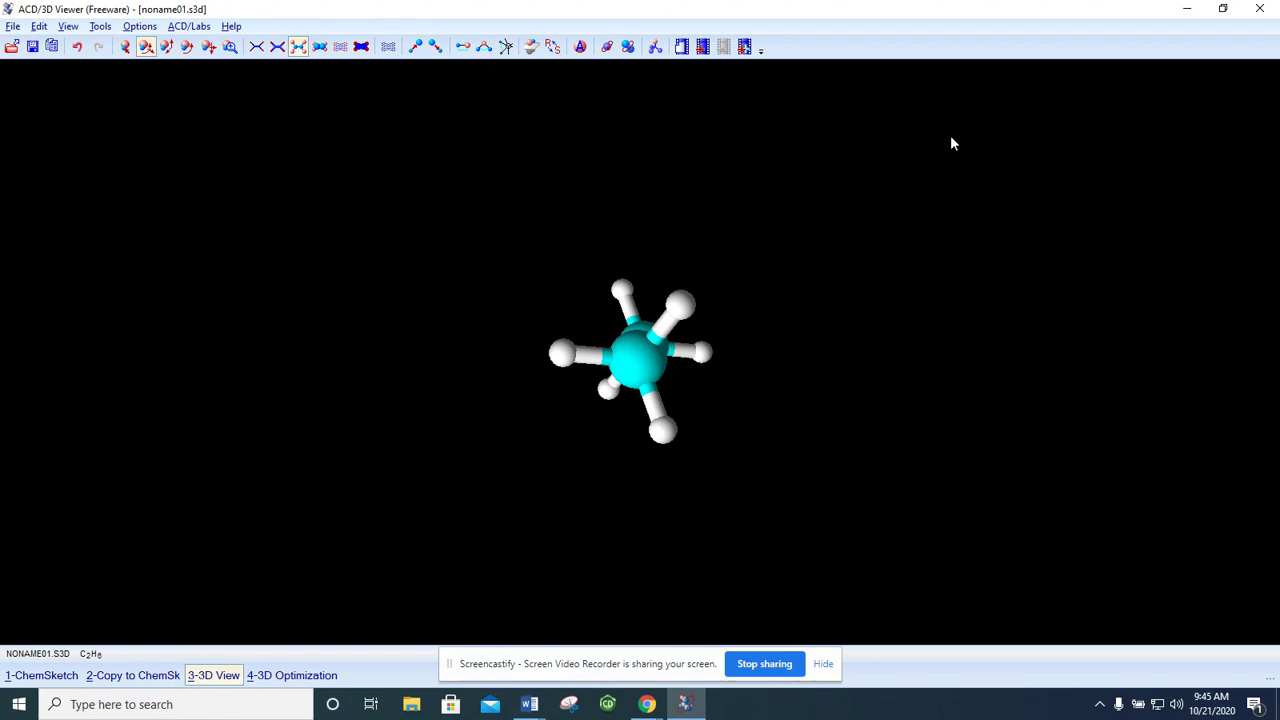
Step: Restart 3D Viewer from ChemSketch and copy the ethane drawing into it as a fresh 3D model
left_click(1260, 9)
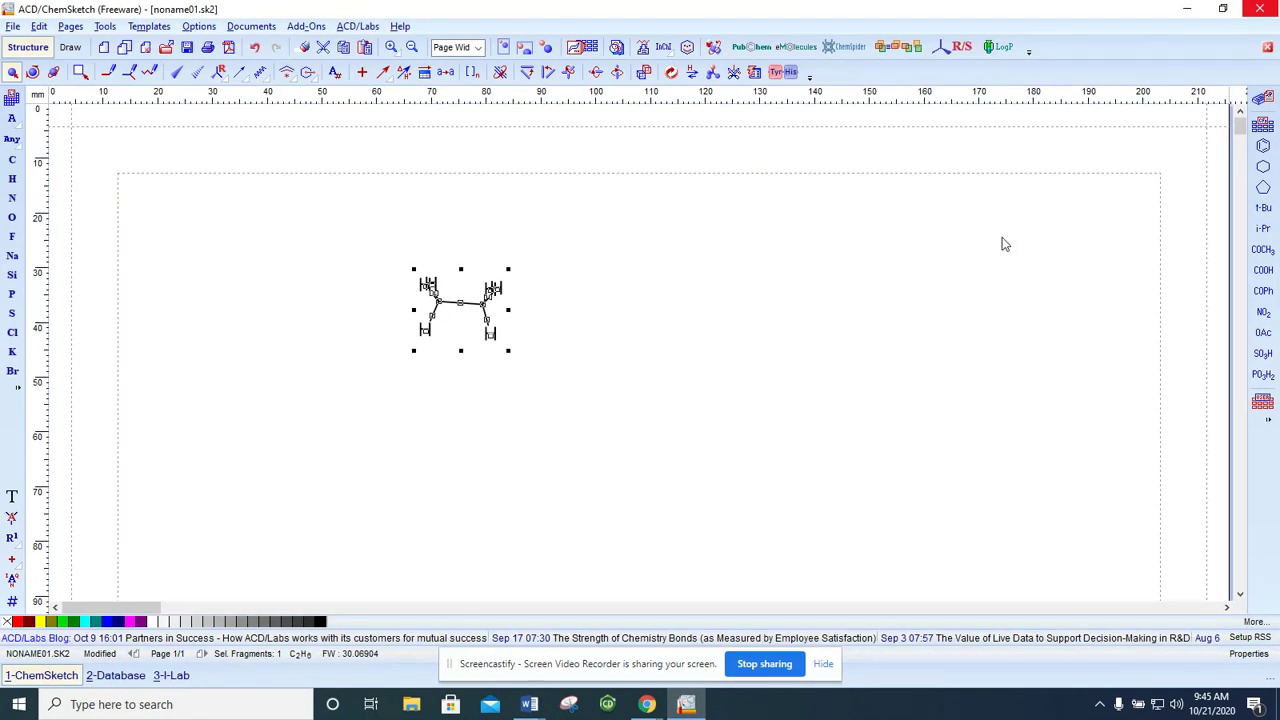
key("alt+Tab")
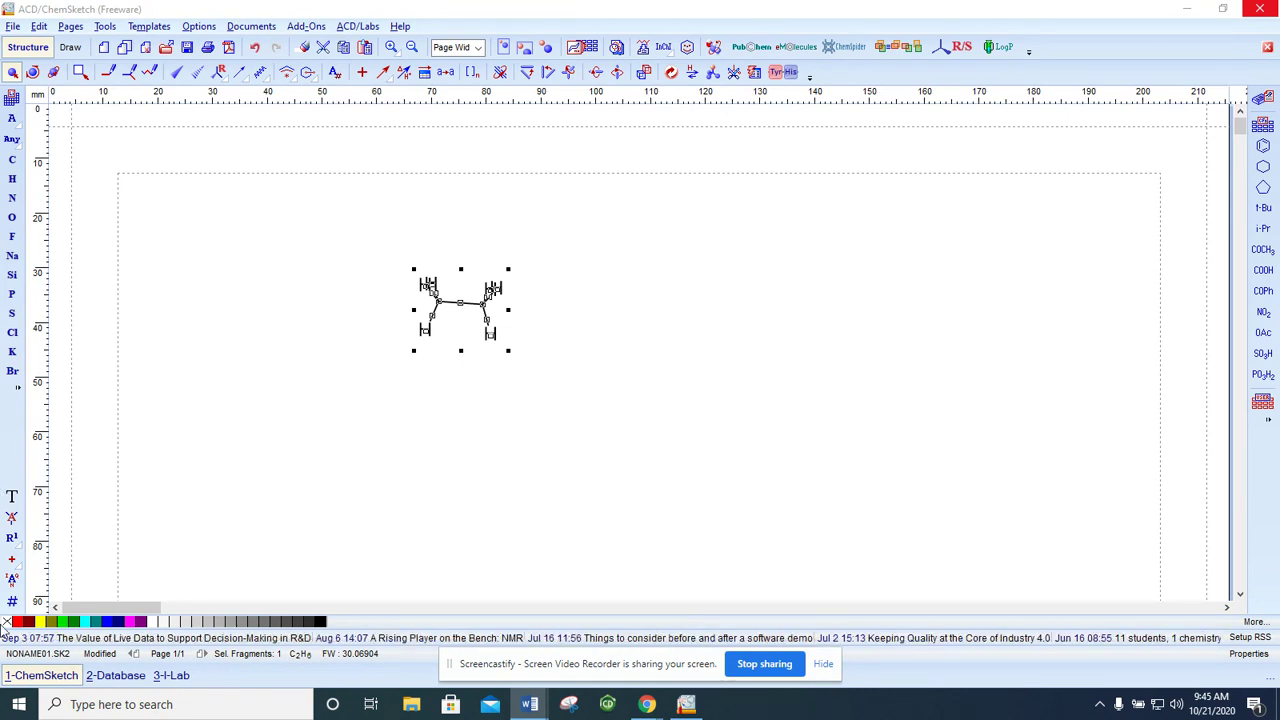
left_click(44, 678)
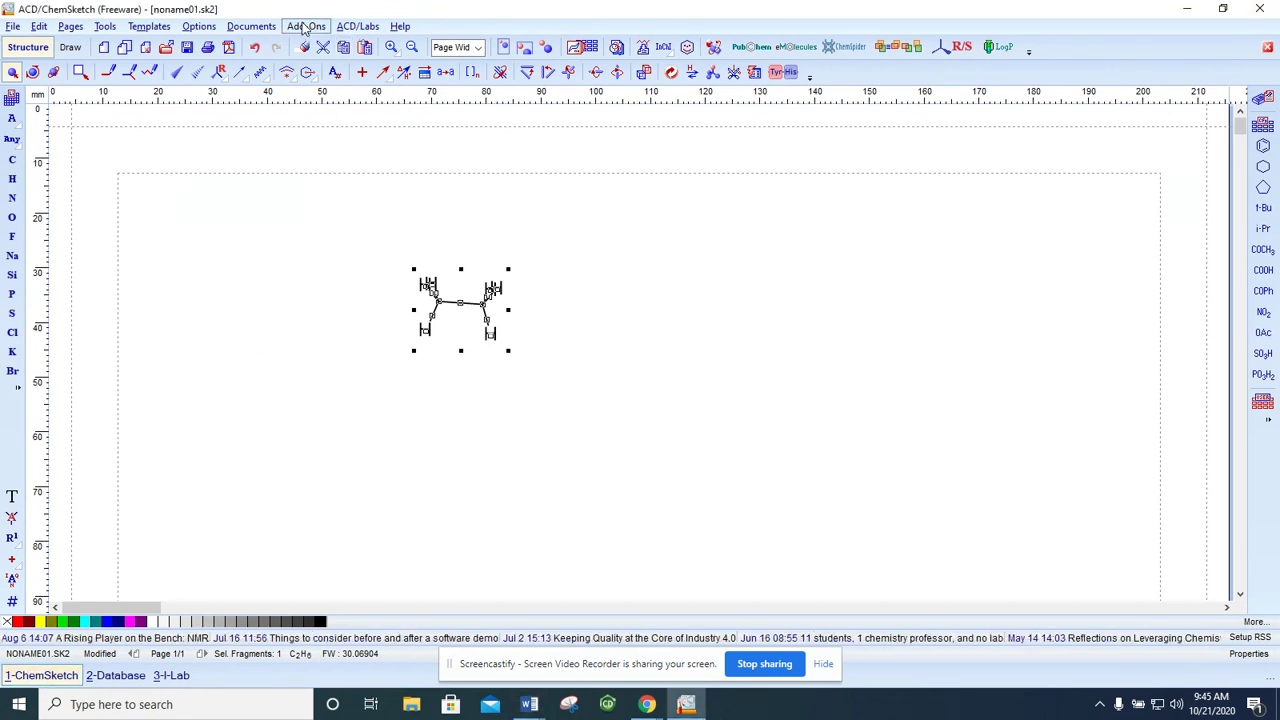
left_click(357, 27)
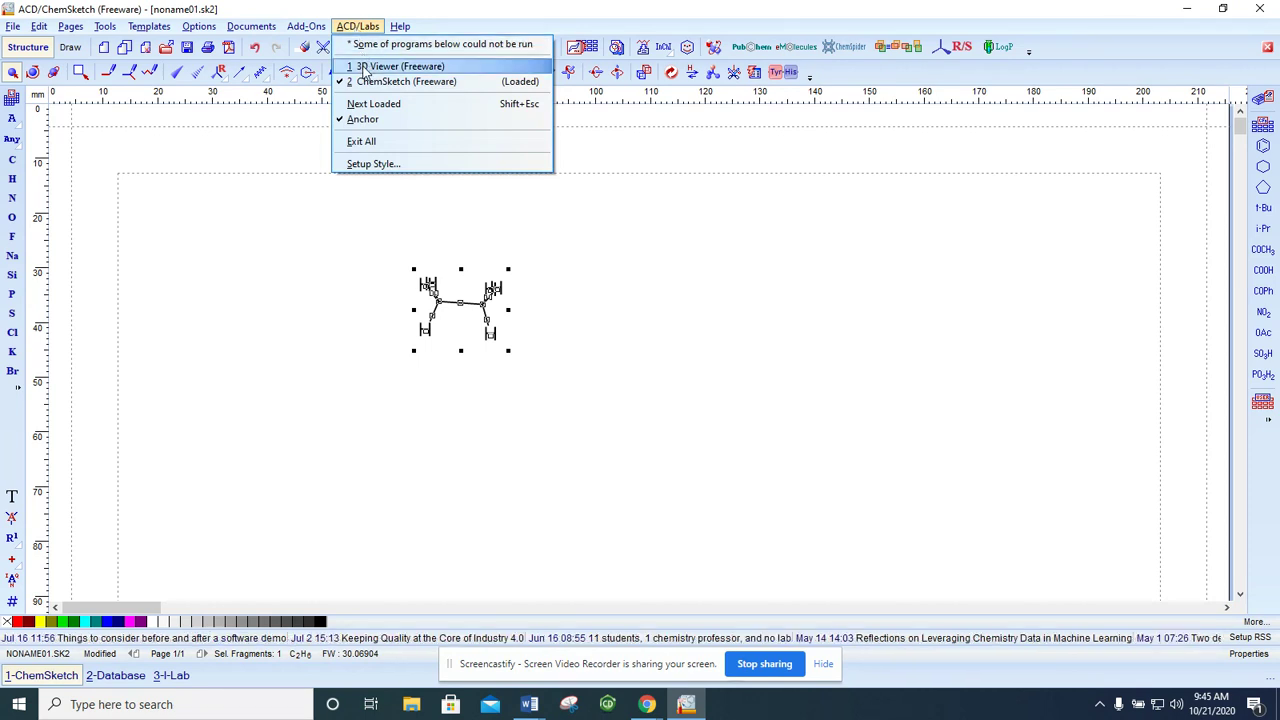
left_click(365, 67)
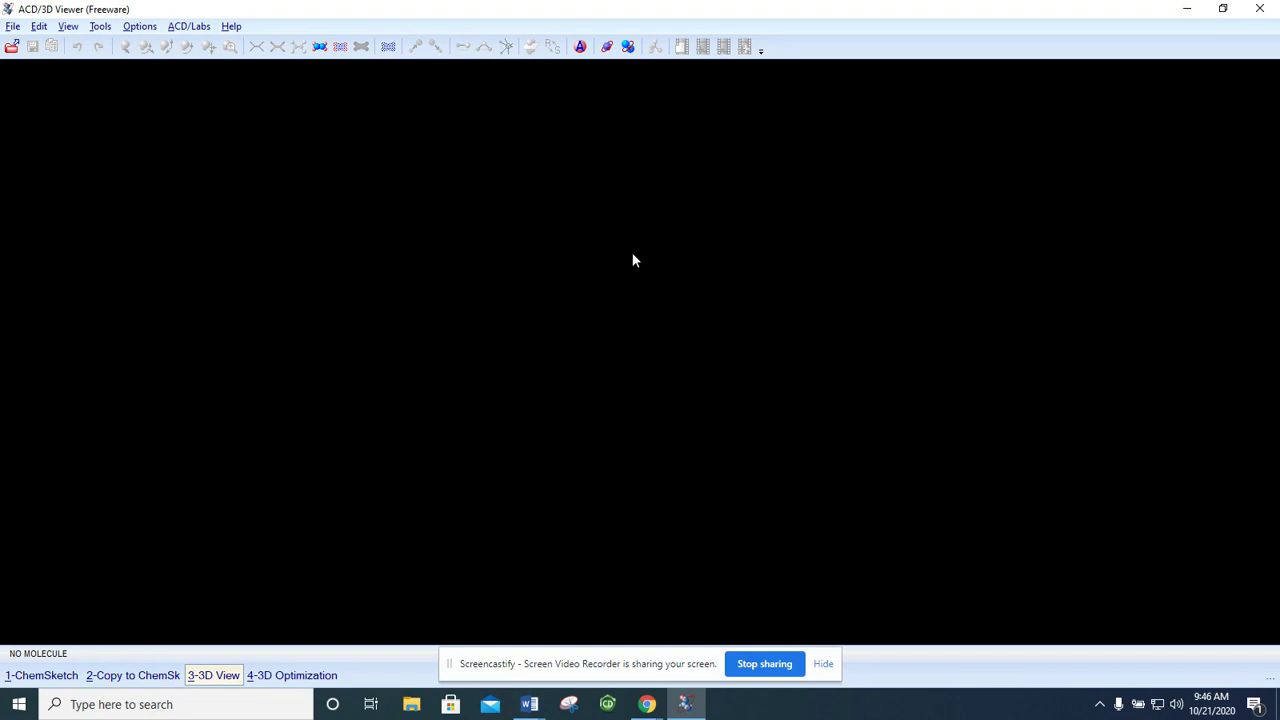
left_click(40, 677)
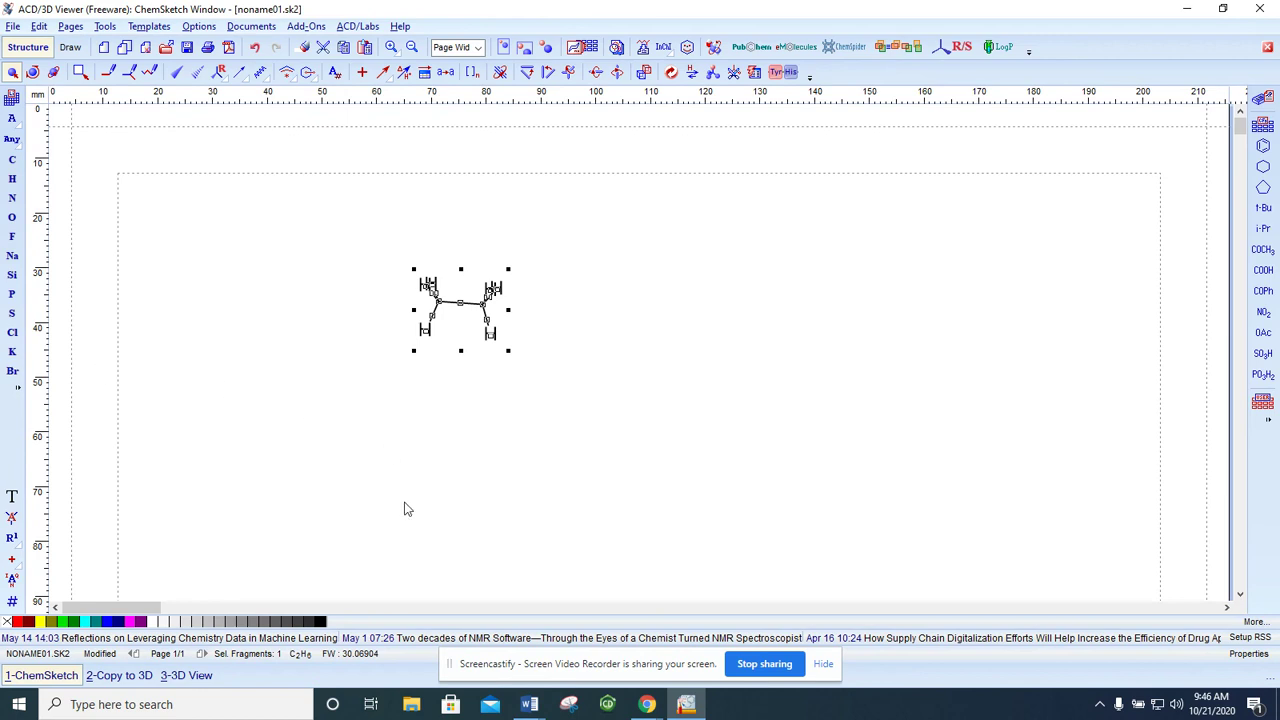
left_click(120, 678)
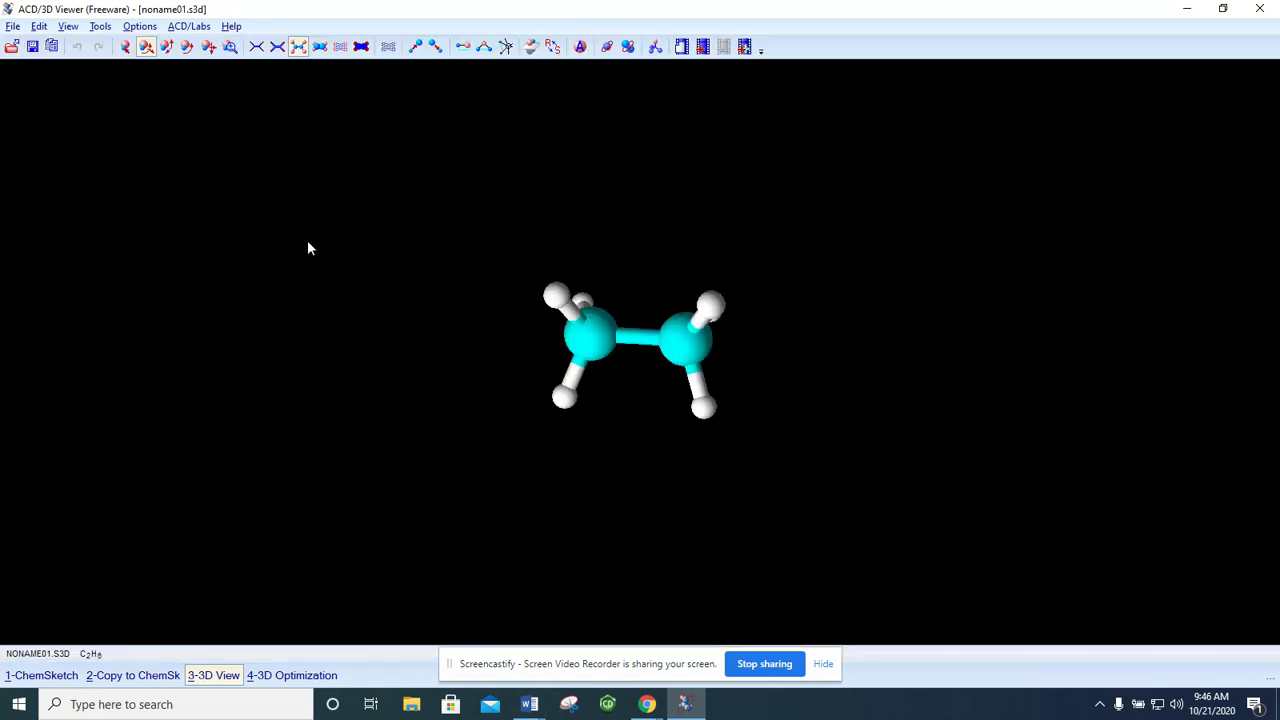
Step: Run 3D Optimization three times on the newly transferred ethane model
left_click(102, 27)
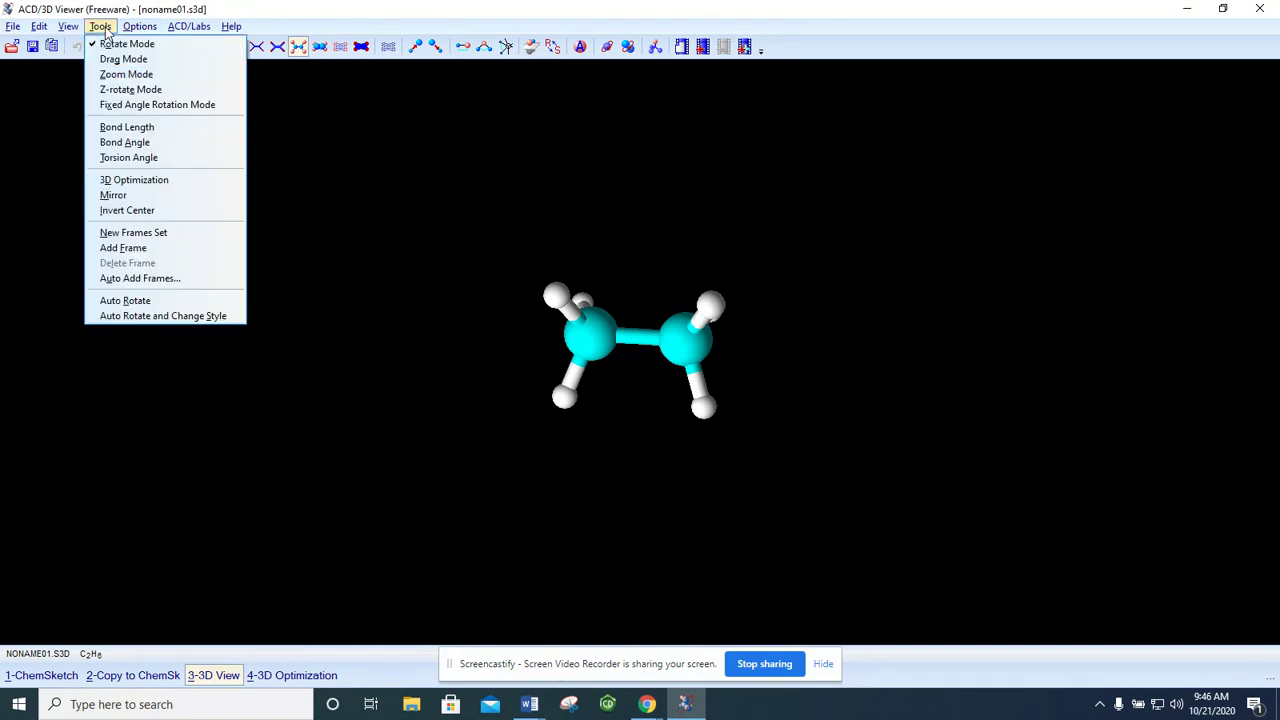
left_click(149, 180)
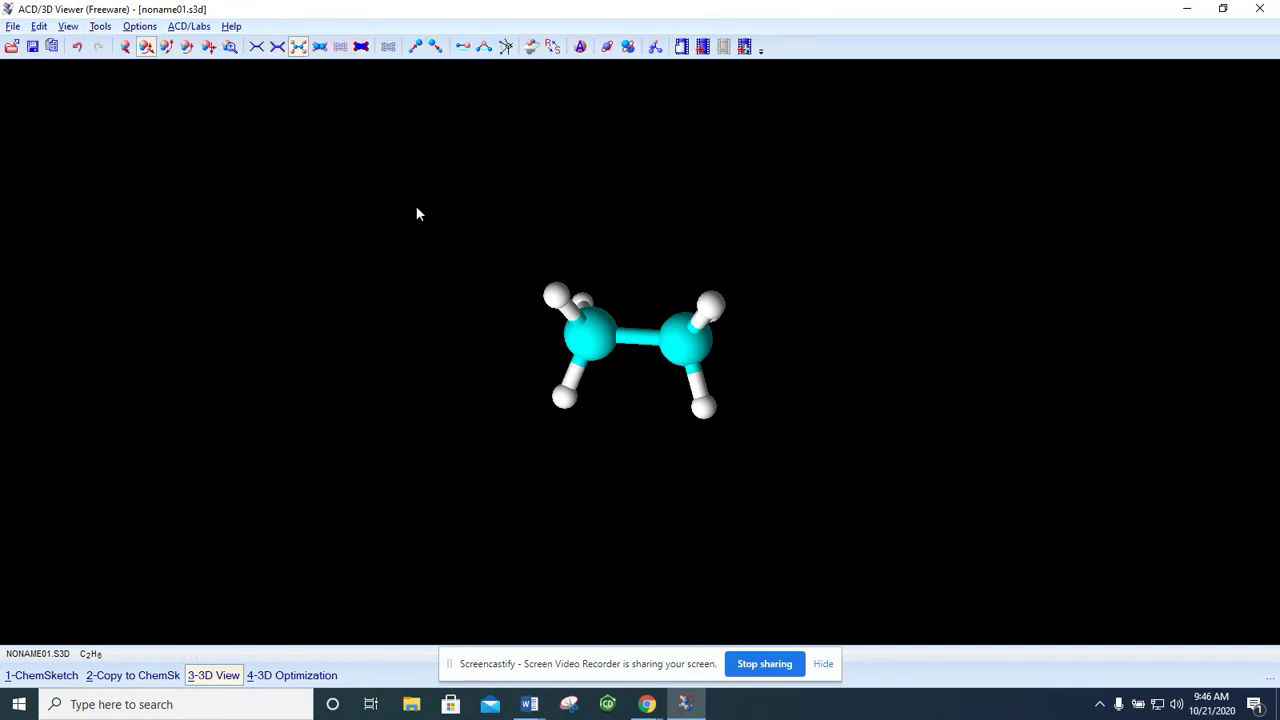
left_click(100, 27)
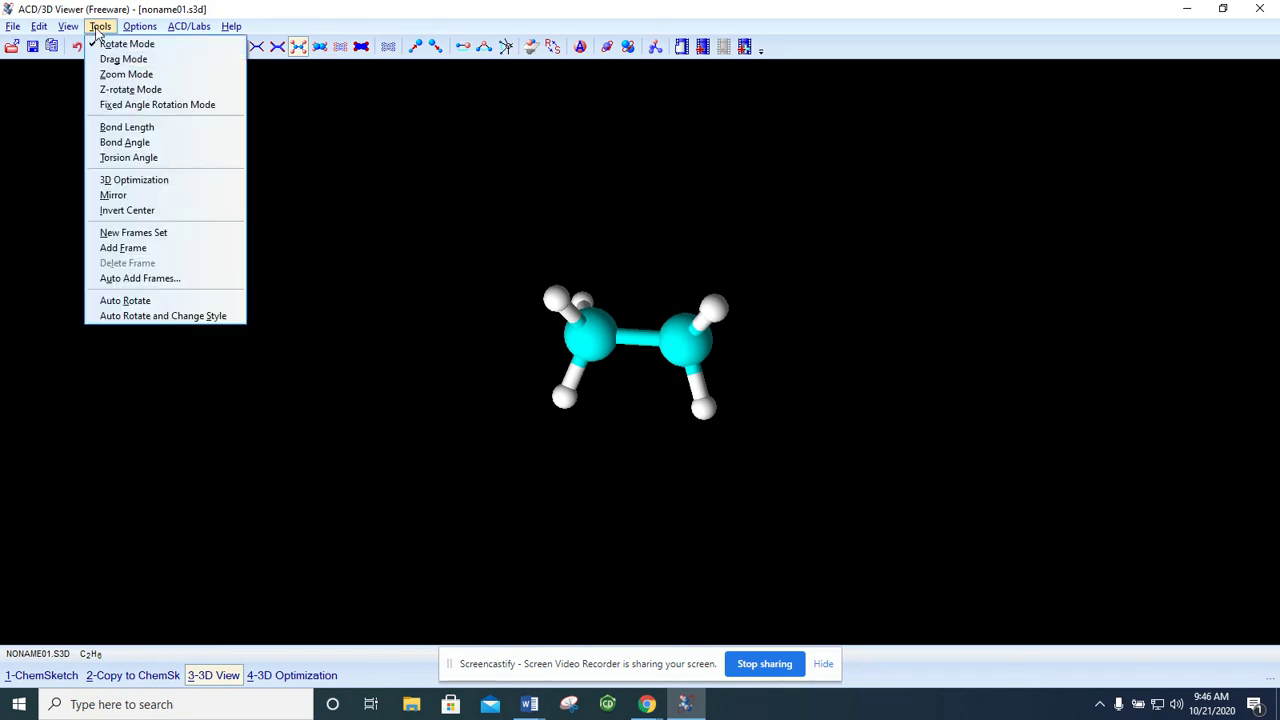
left_click(134, 181)
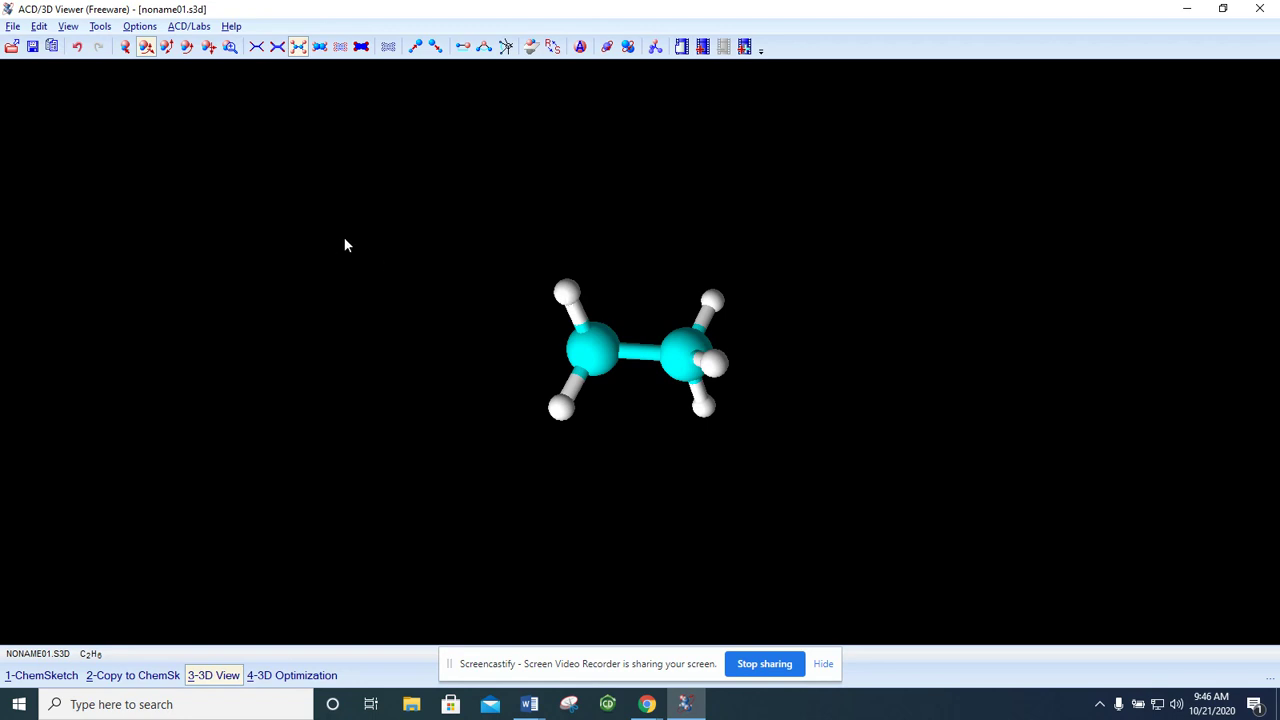
left_click(101, 27)
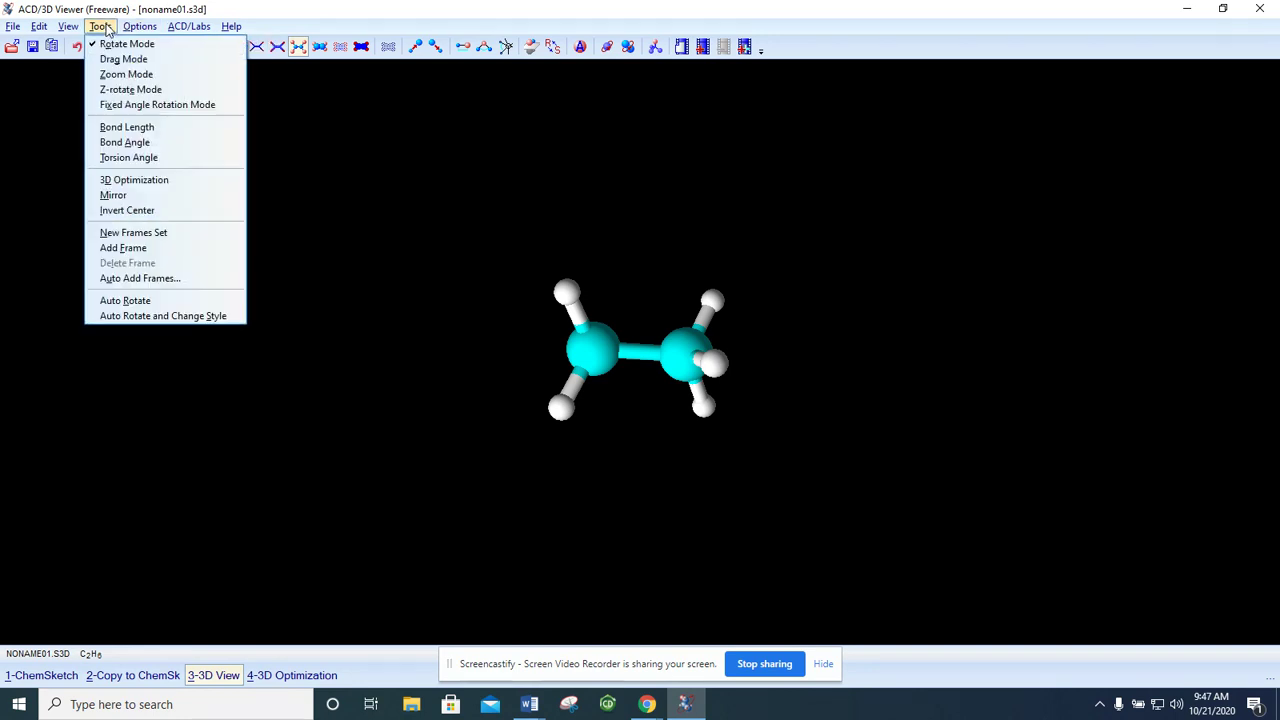
left_click(117, 180)
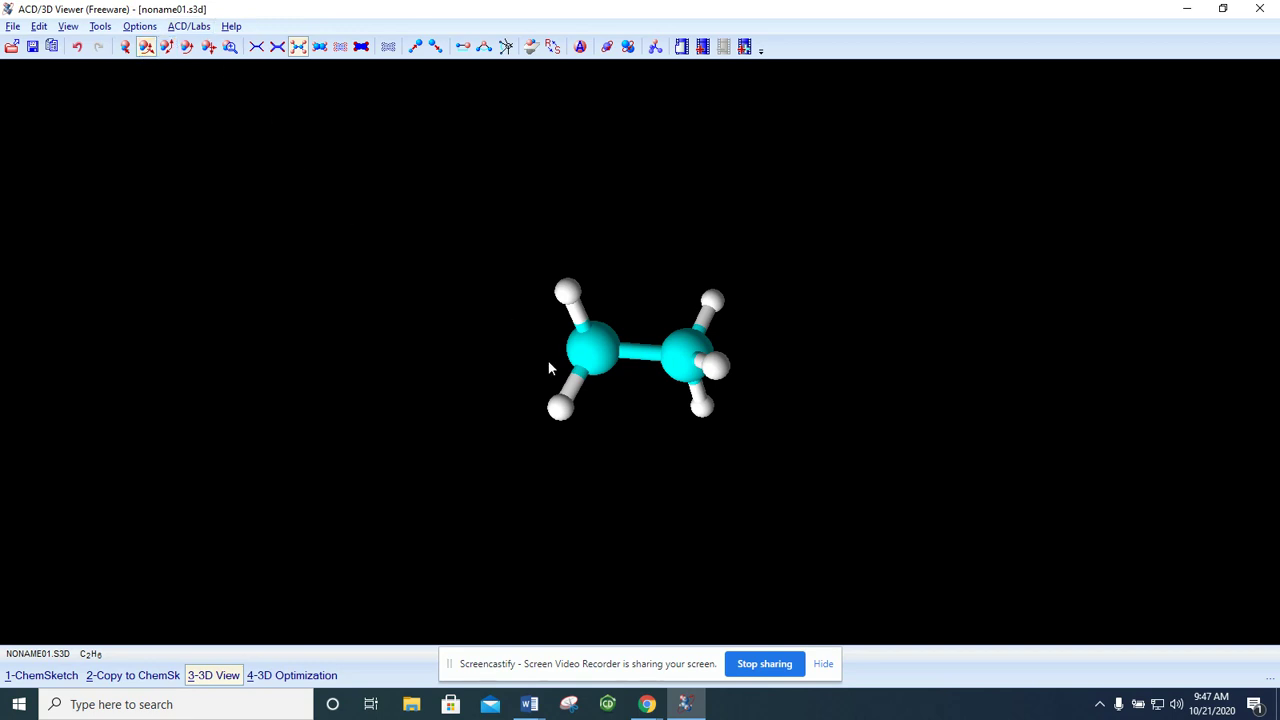
Step: Set the torsion angle of the H6–C2–C1–H3 atoms in the ethane model to 0 degrees
mouse_move(572, 352)
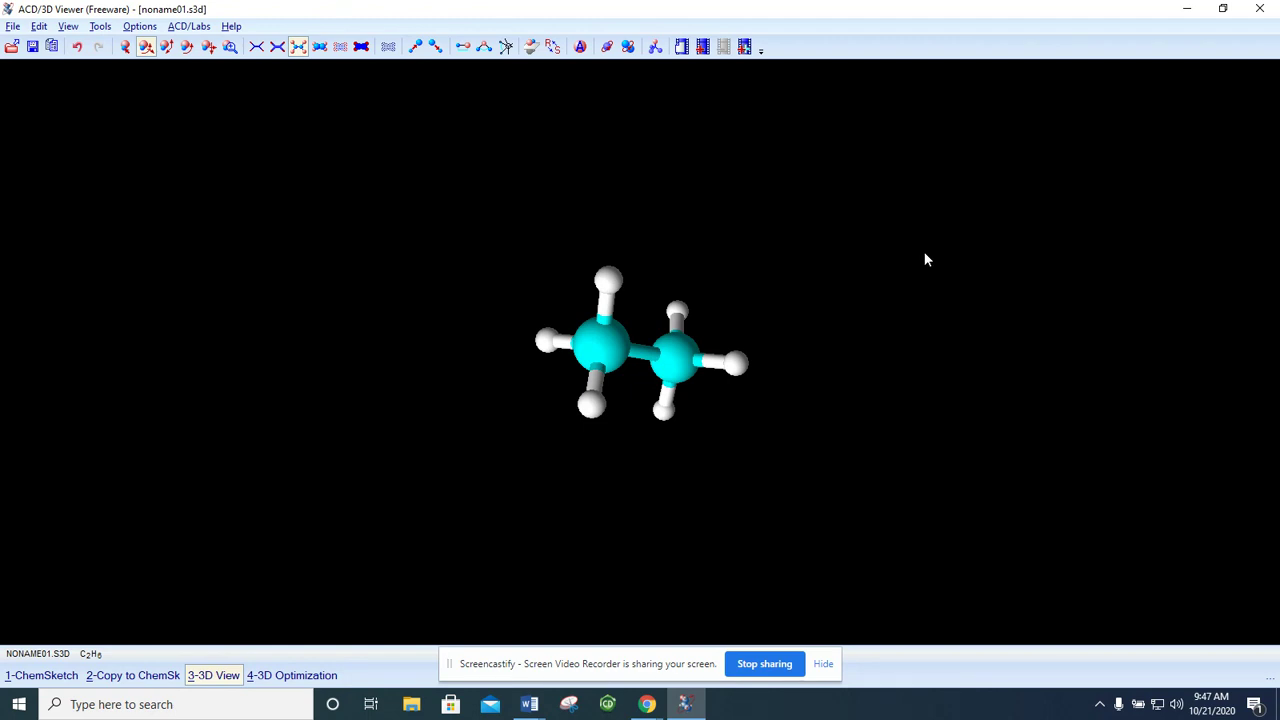
mouse_move(612, 342)
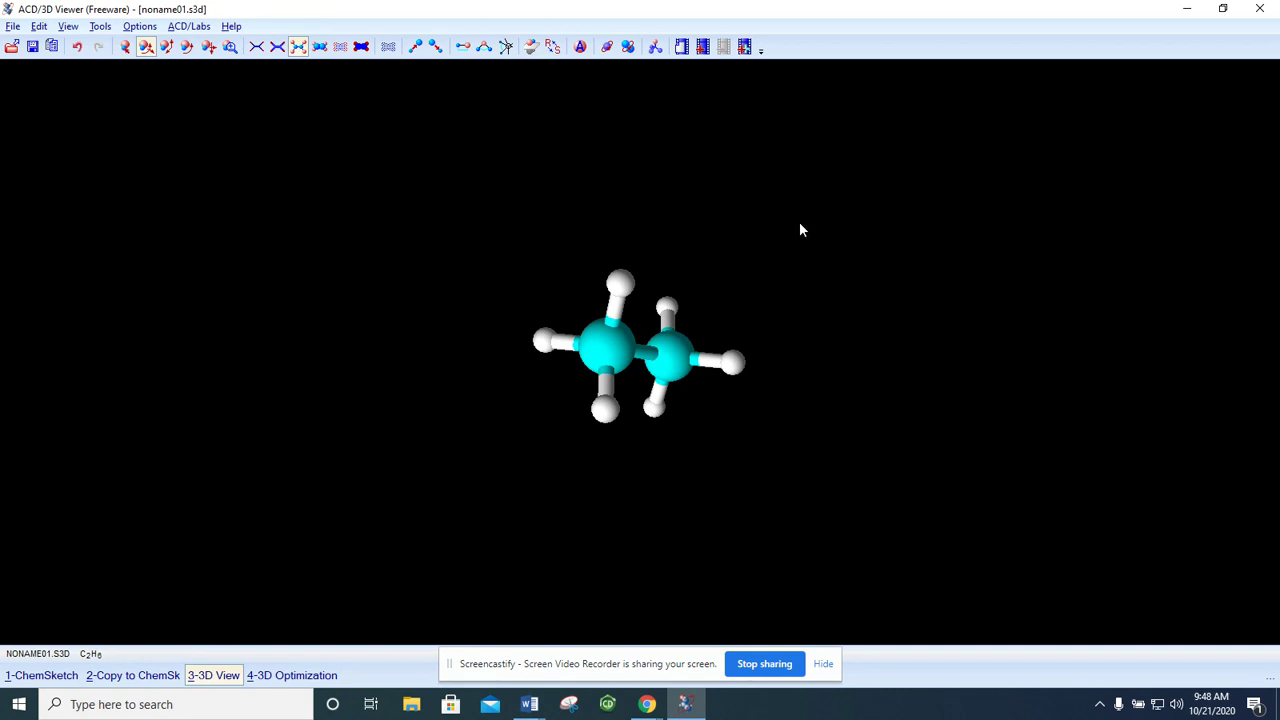
left_click(506, 47)
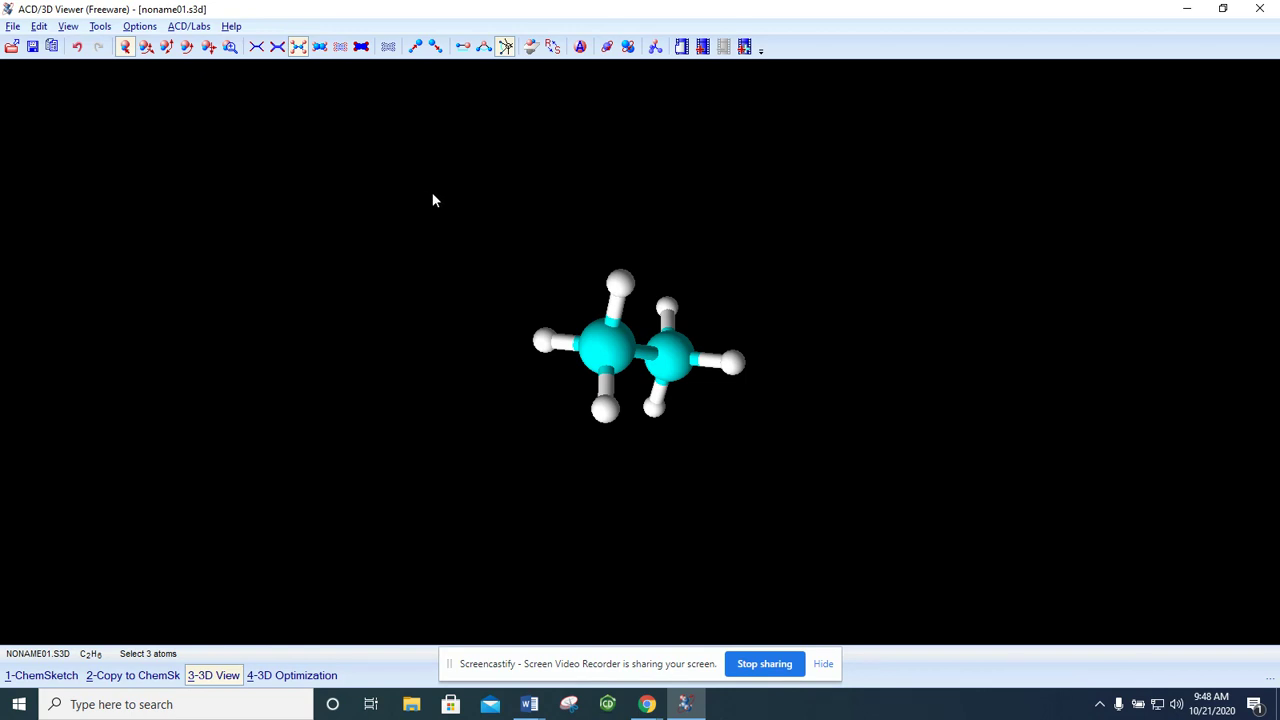
mouse_move(622, 287)
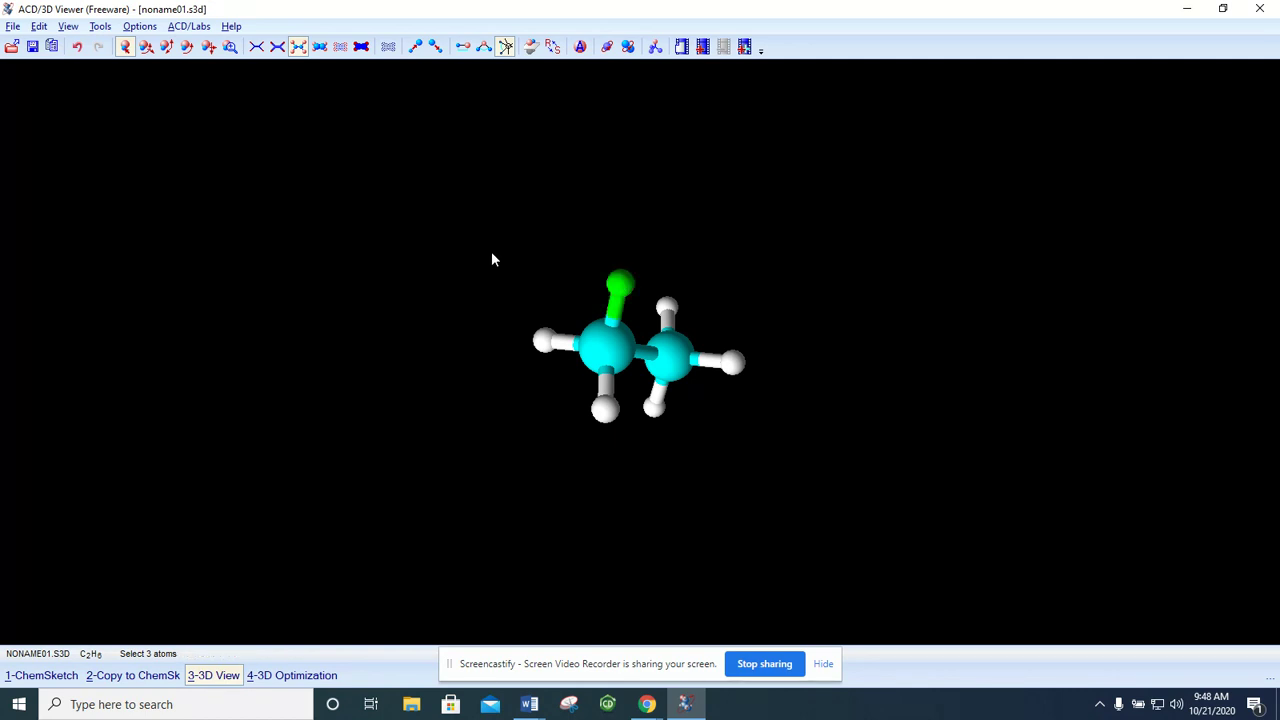
mouse_move(620, 368)
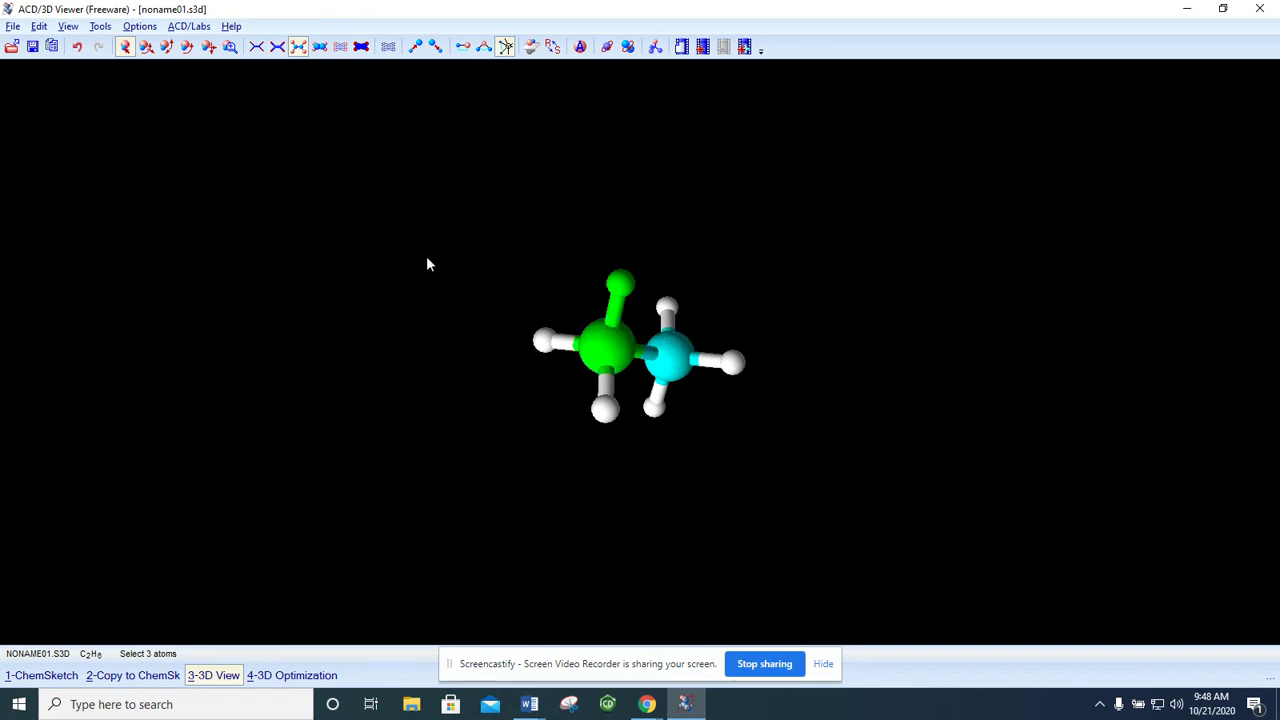
mouse_move(672, 364)
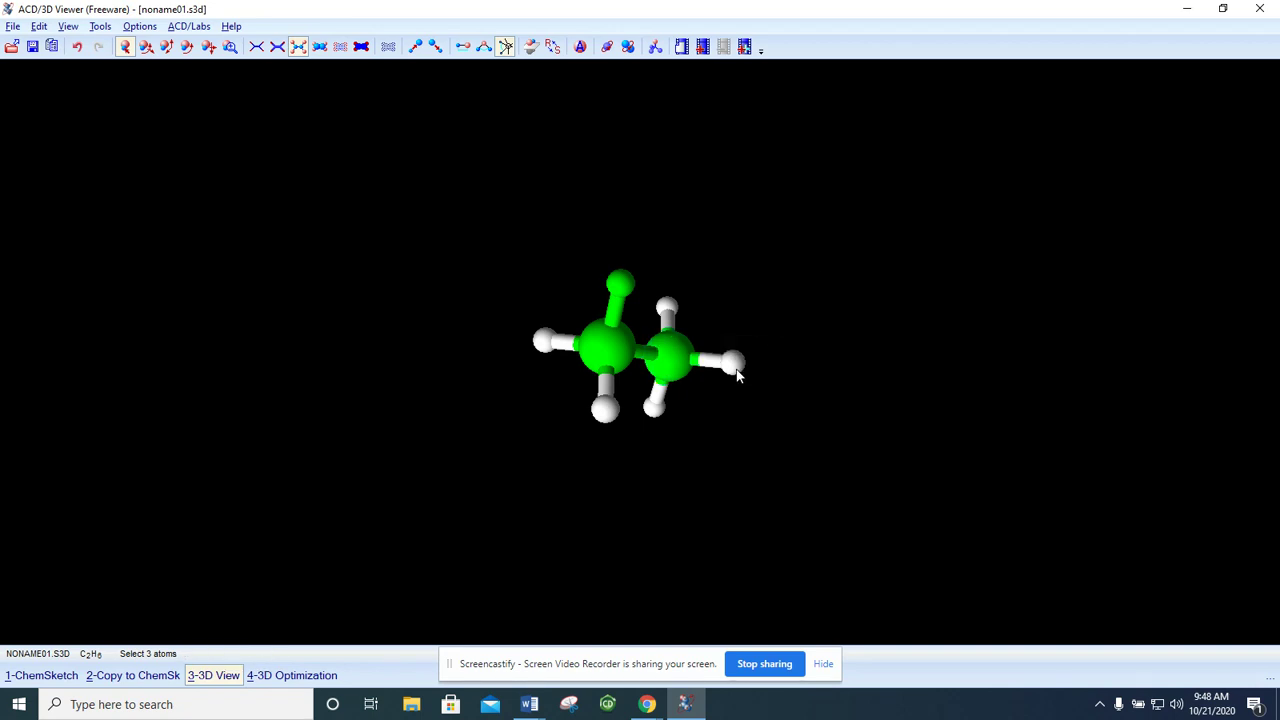
mouse_move(737, 375)
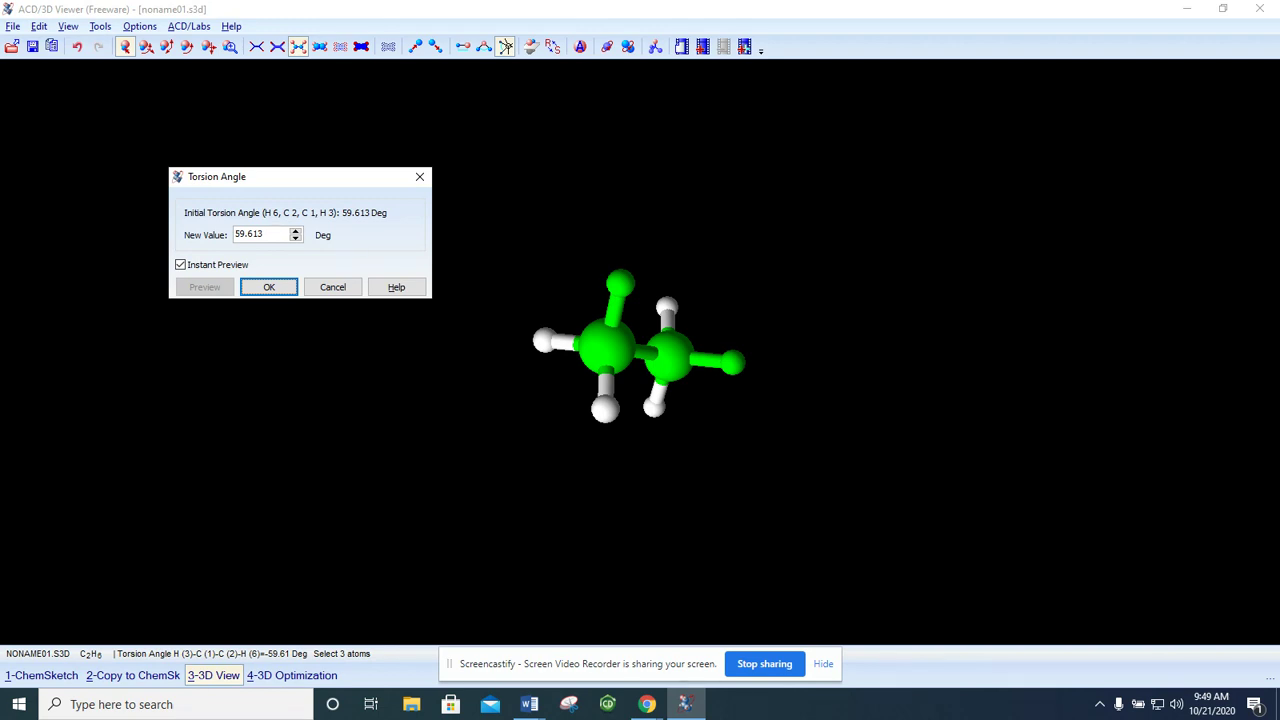
key("alt+Tab")
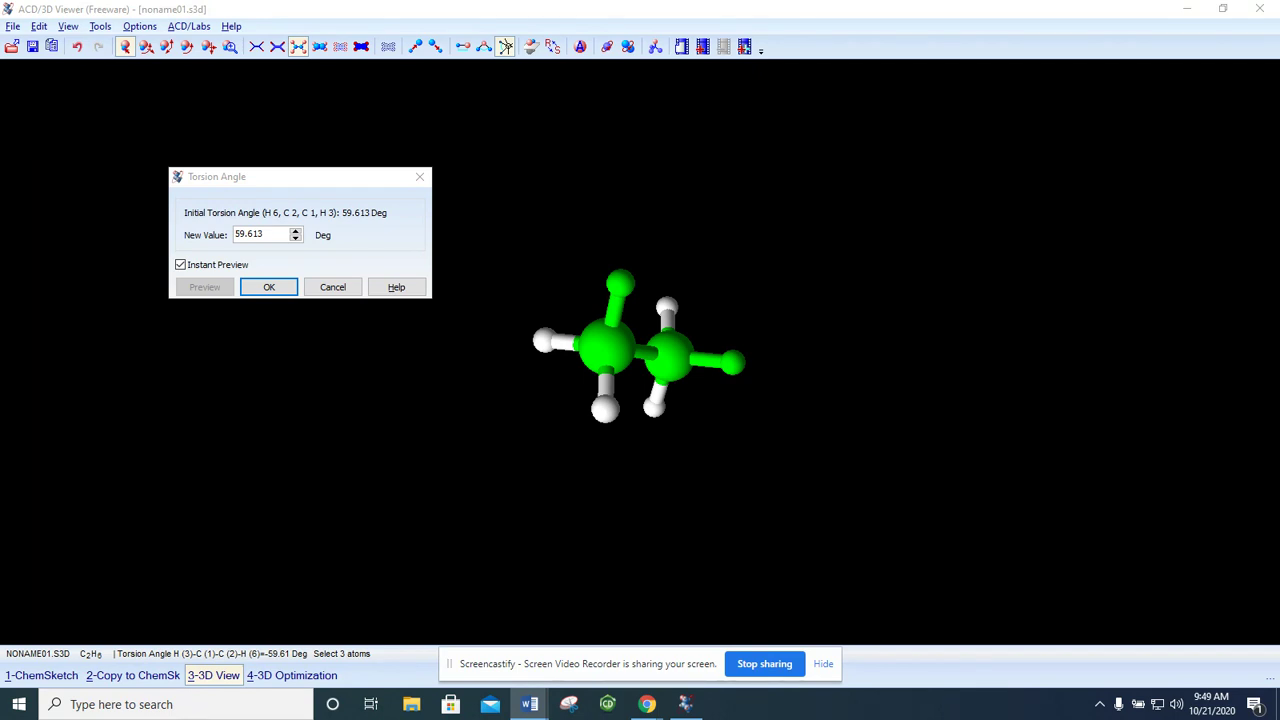
left_click(271, 233)
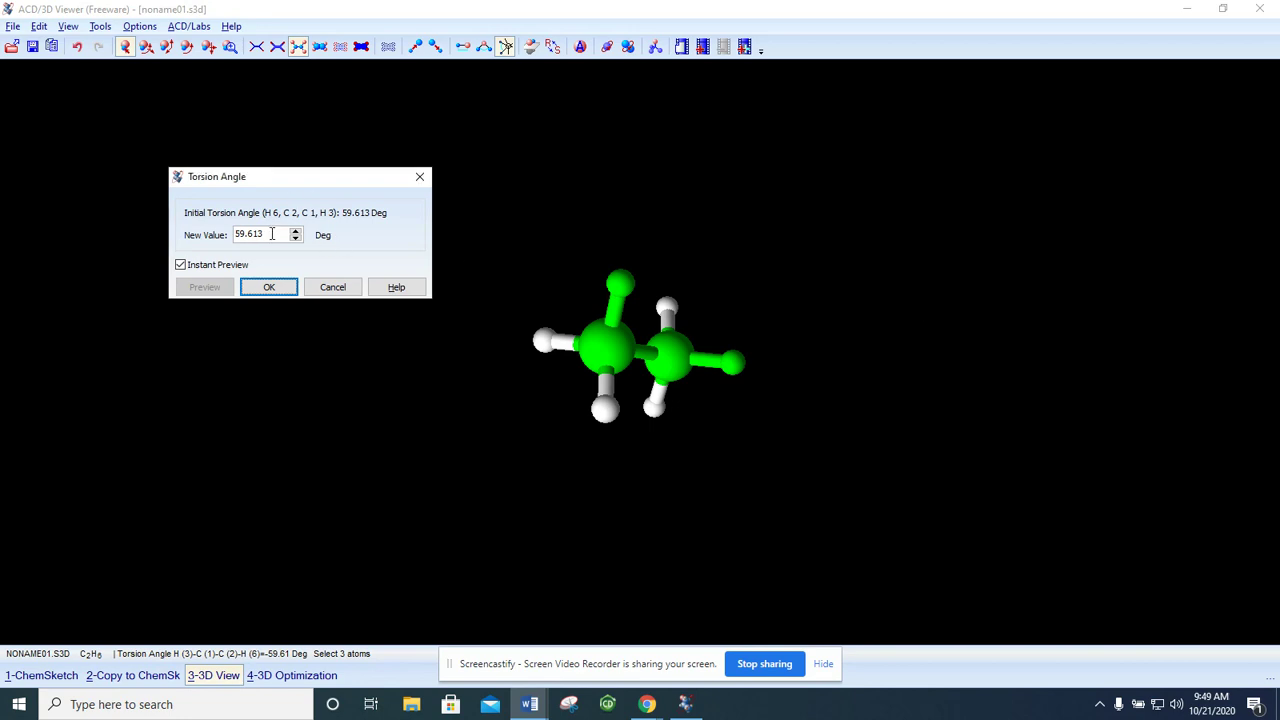
left_click_drag(271, 233, 182, 226)
type("0")
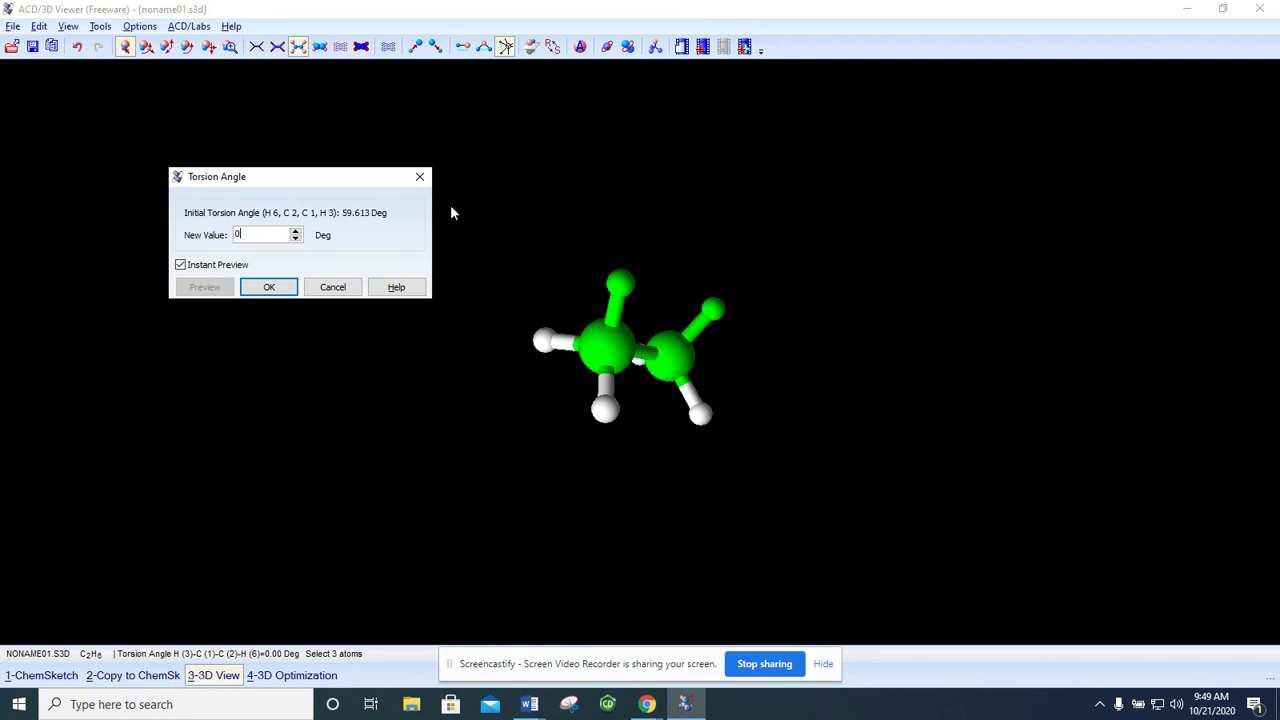
left_click(423, 178)
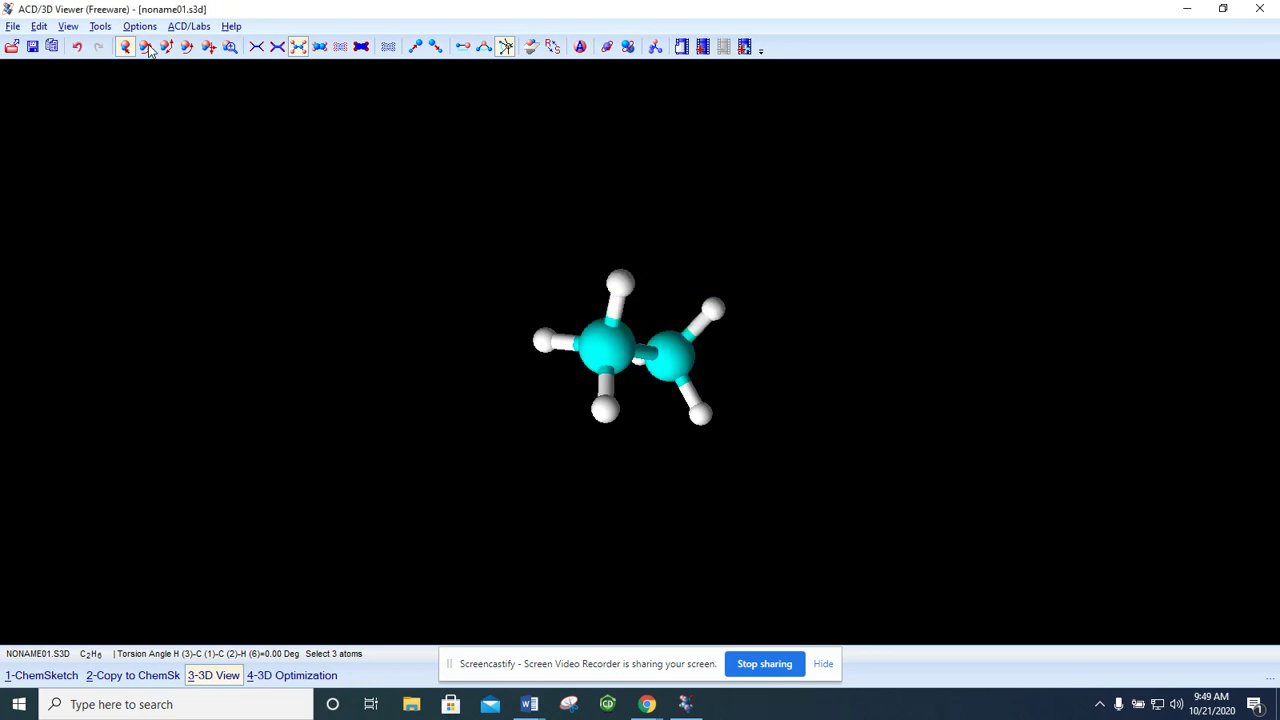
Step: Rotate the ethane model to look nearly along its carbon–carbon bond and compare the front and back hydrogens
left_click(146, 47)
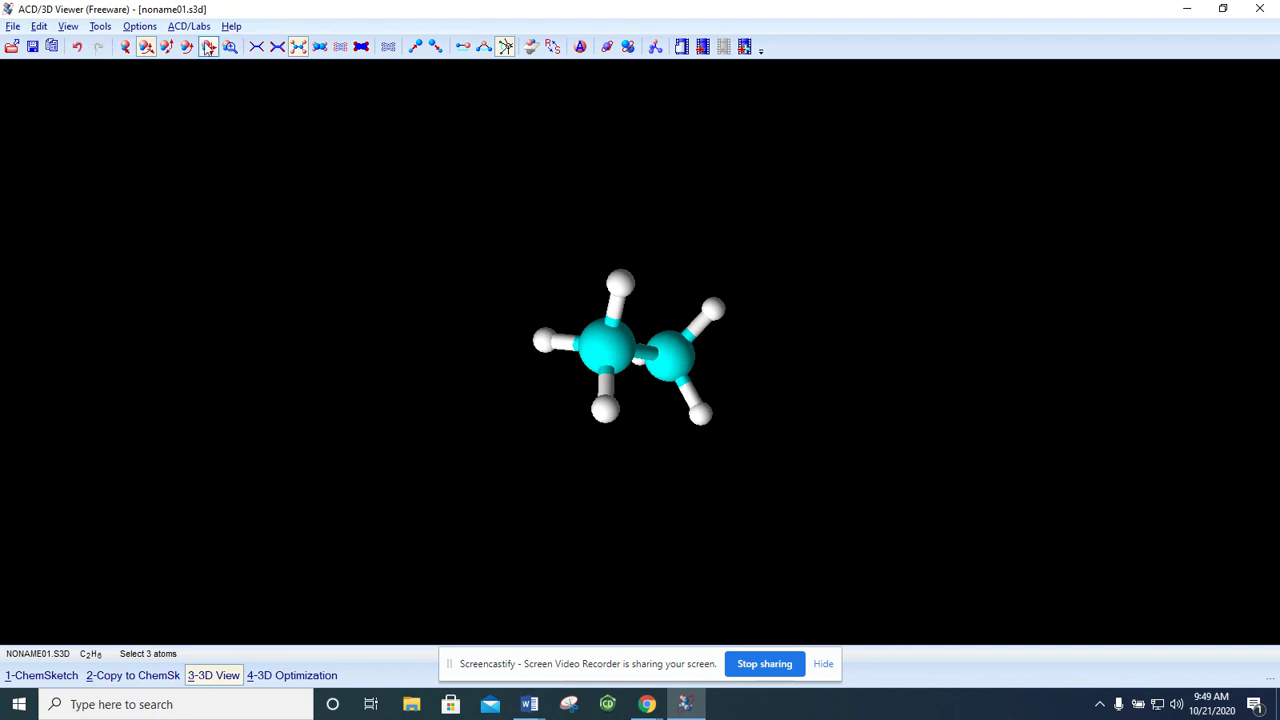
mouse_move(603, 354)
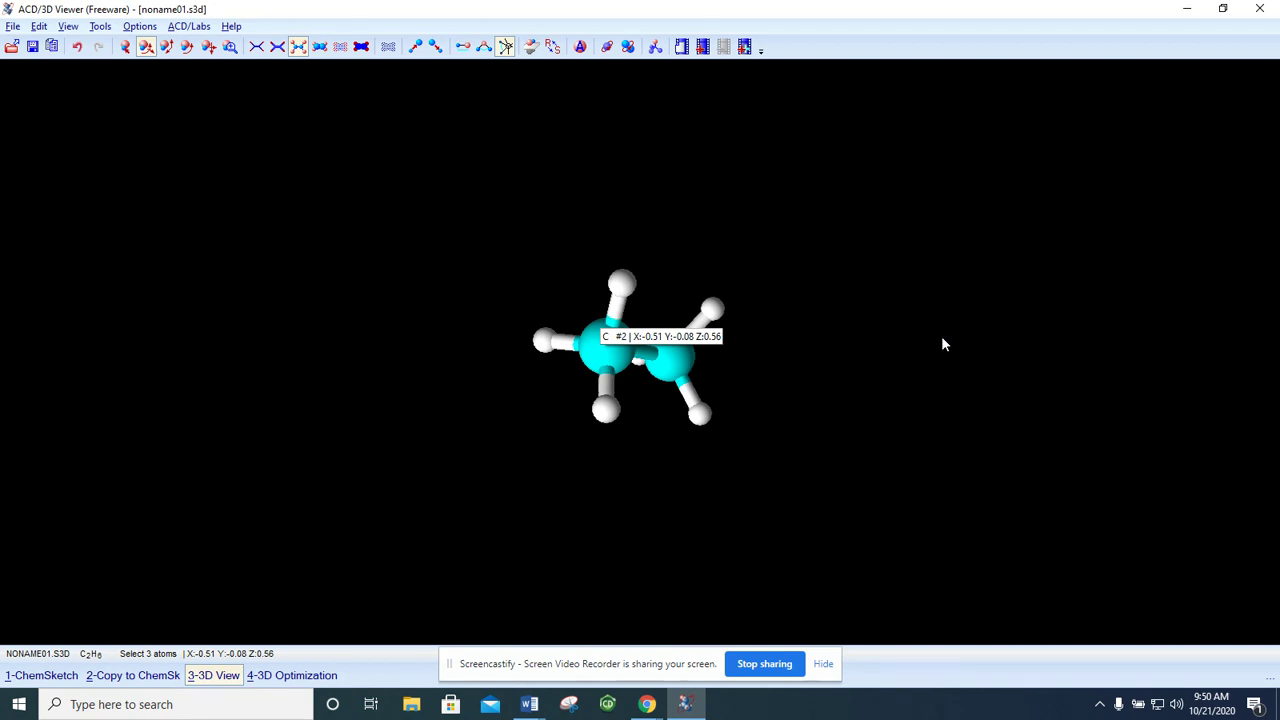
left_click_drag(742, 357, 753, 357)
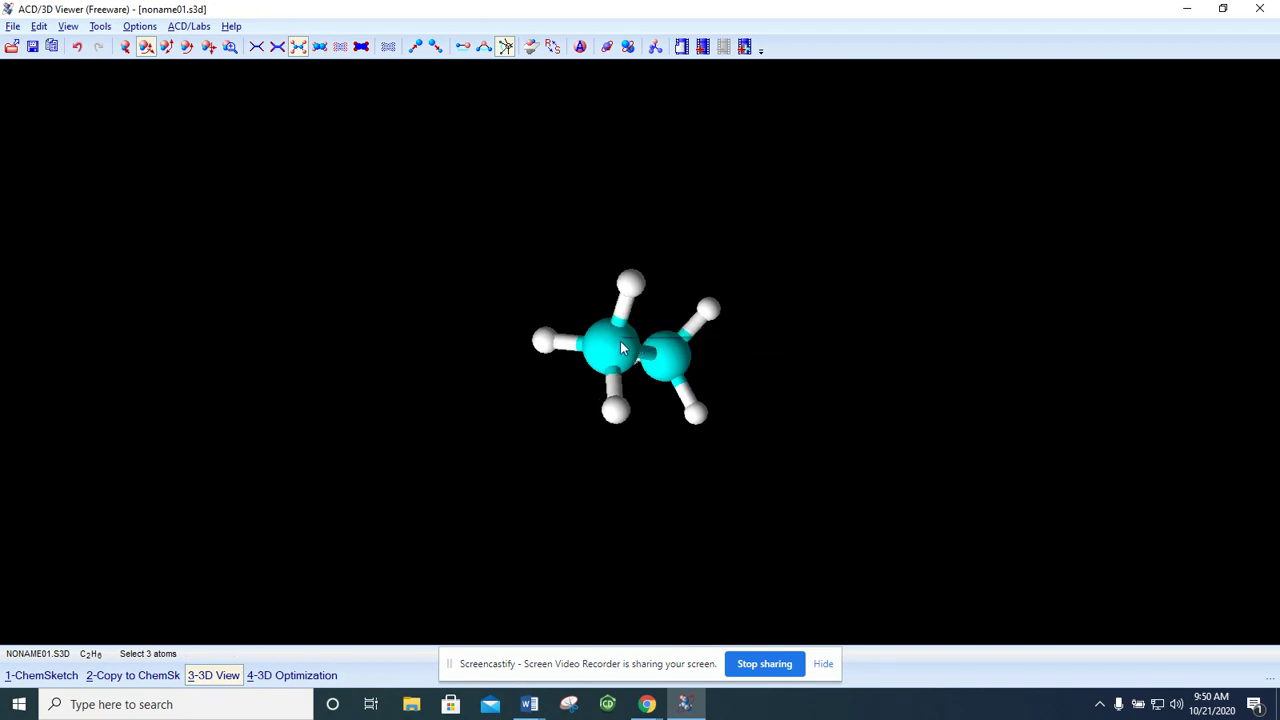
mouse_move(678, 358)
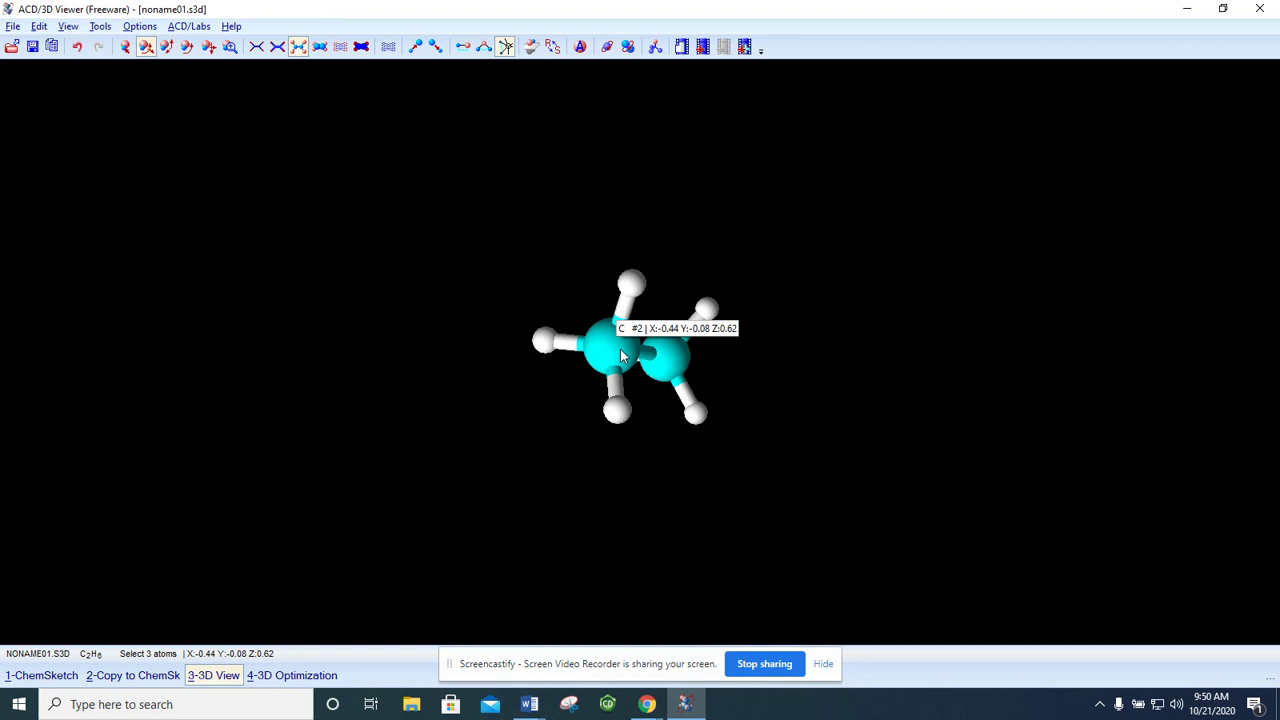
left_click_drag(620, 356, 738, 365)
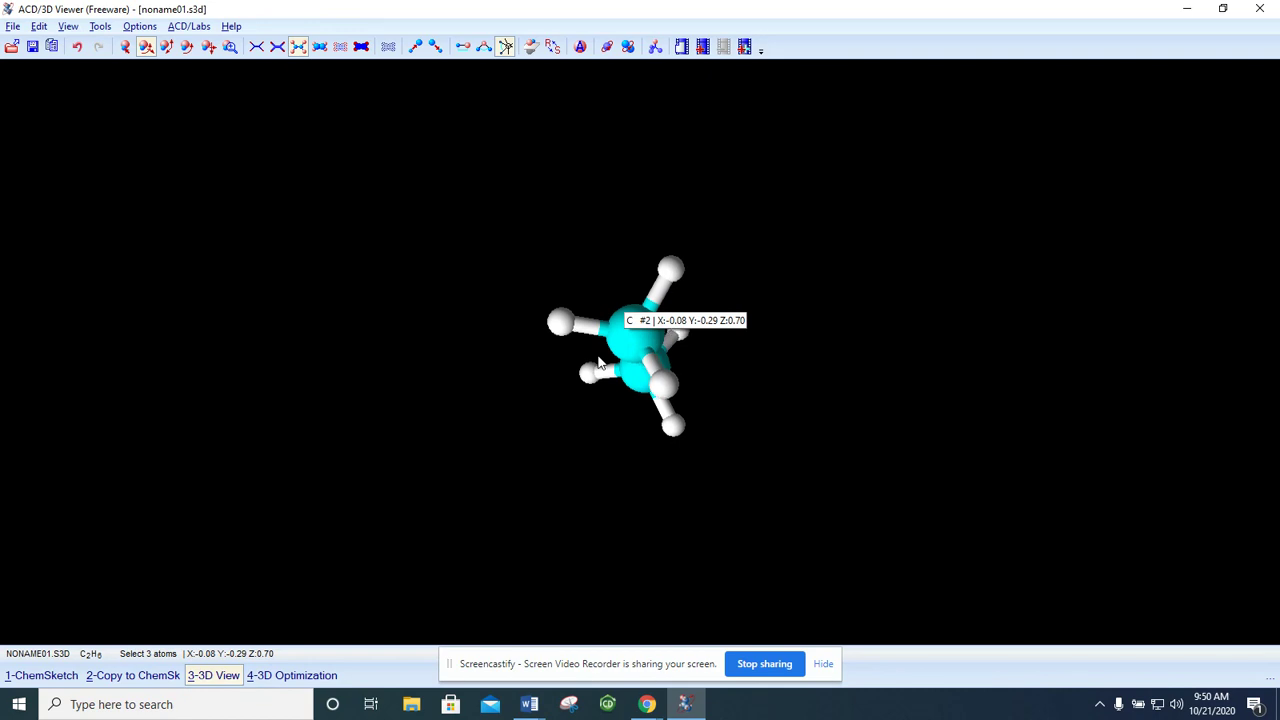
left_click_drag(598, 363, 590, 378)
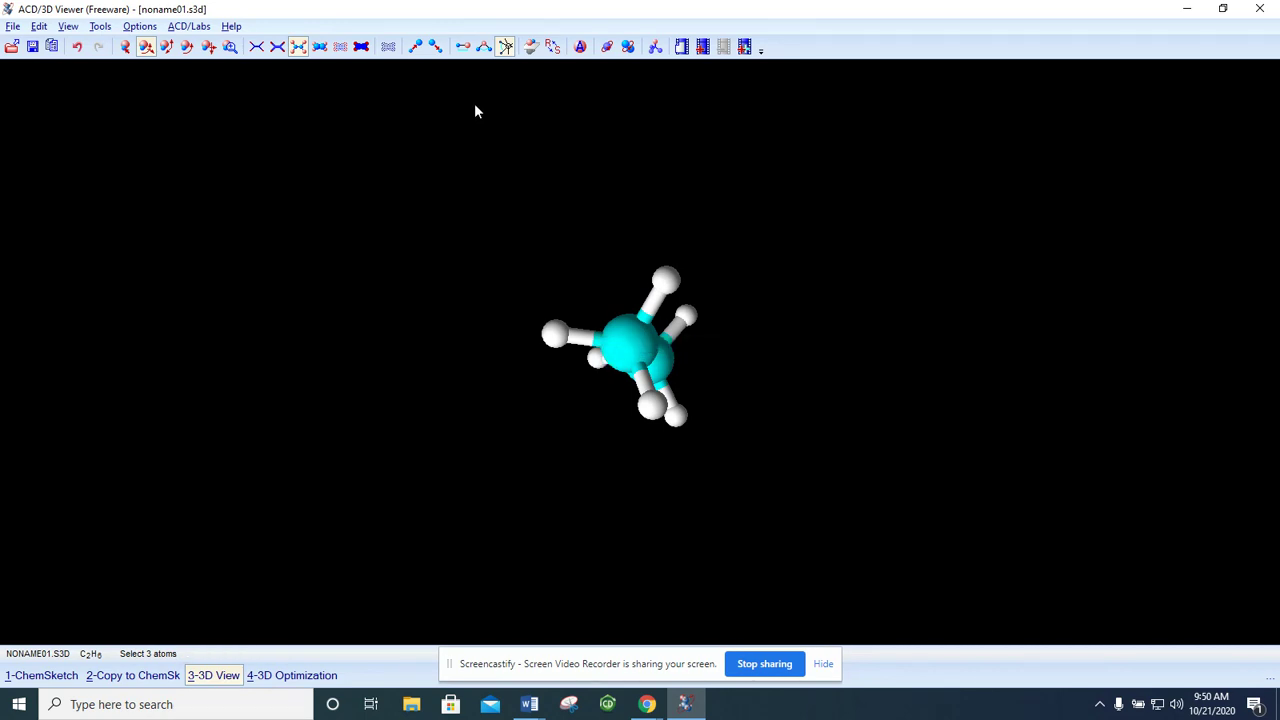
Step: Set the torsion angle of ethane's H6–C2–C1–H3 atoms to 129 degrees
left_click(505, 47)
left_click(505, 47)
left_click(125, 47)
mouse_move(655, 290)
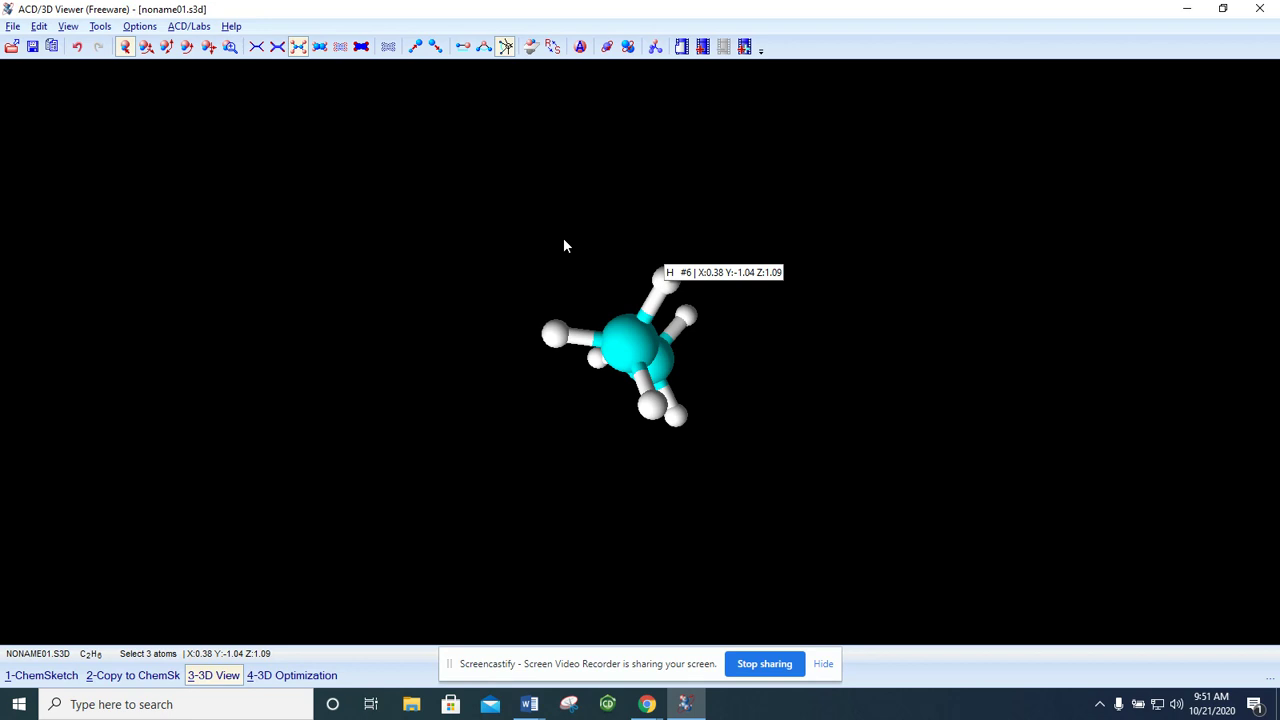
left_click(666, 282)
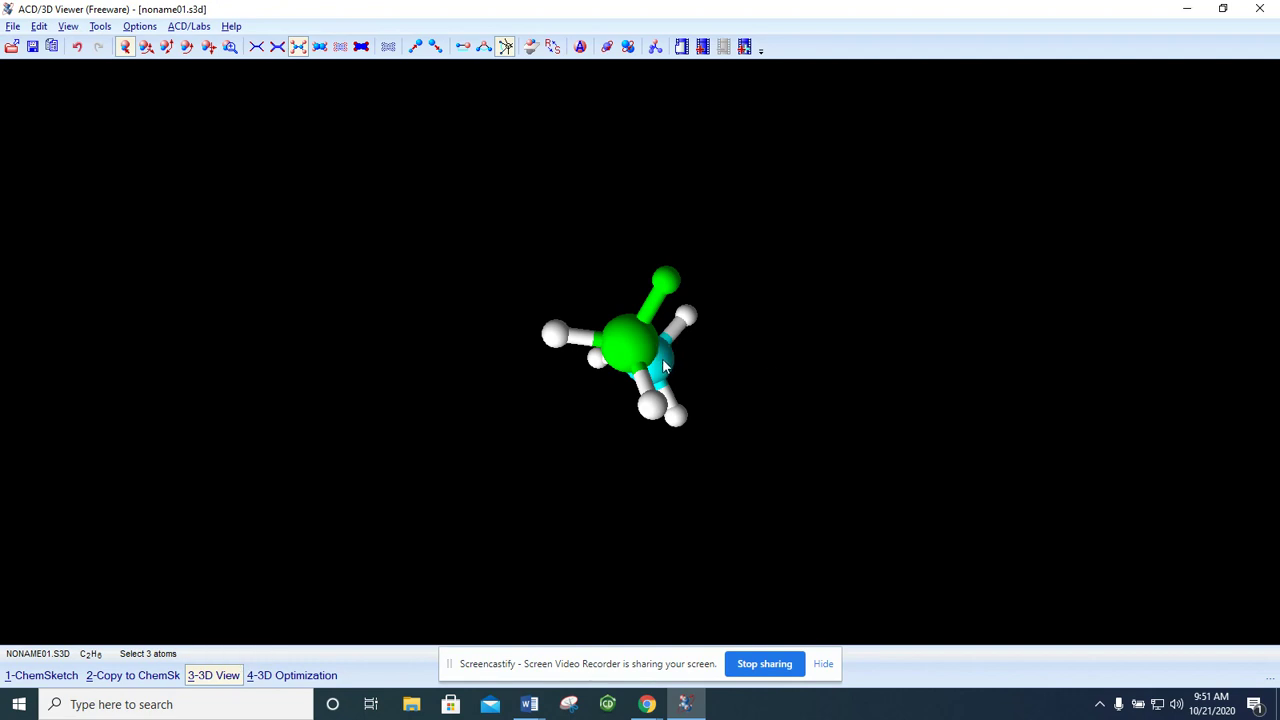
mouse_move(661, 358)
mouse_move(686, 320)
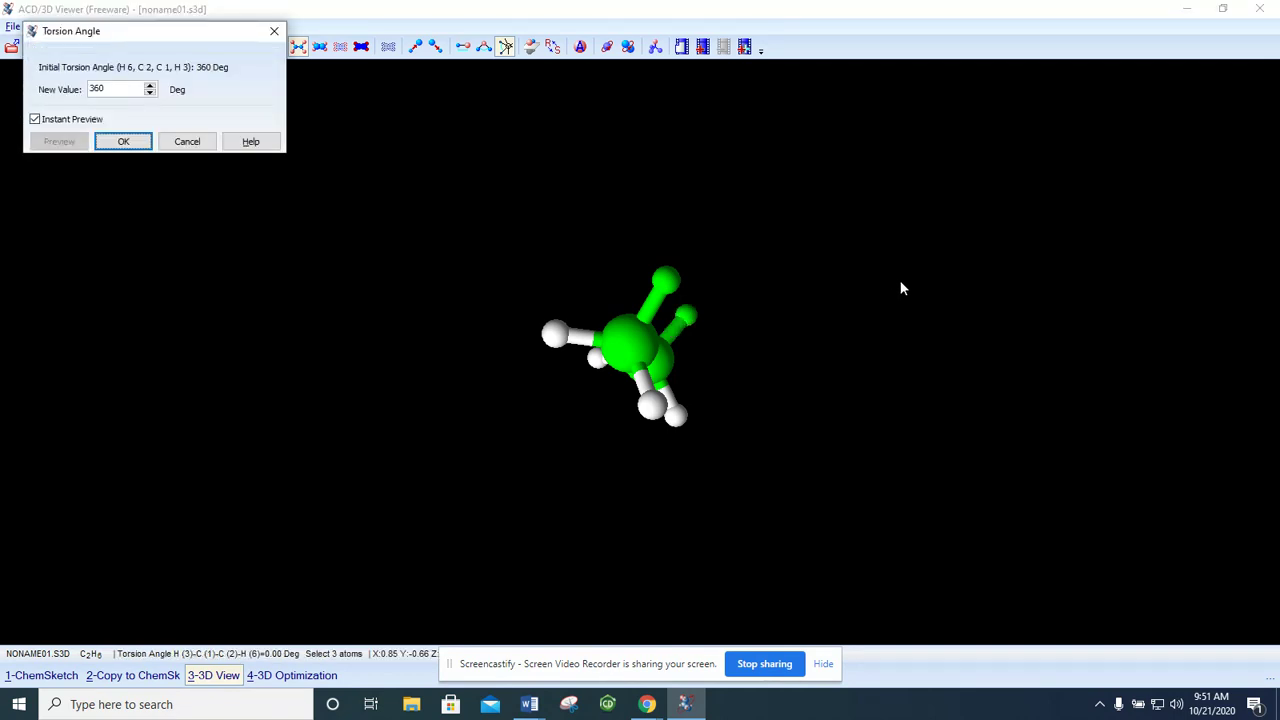
double_click(110, 88)
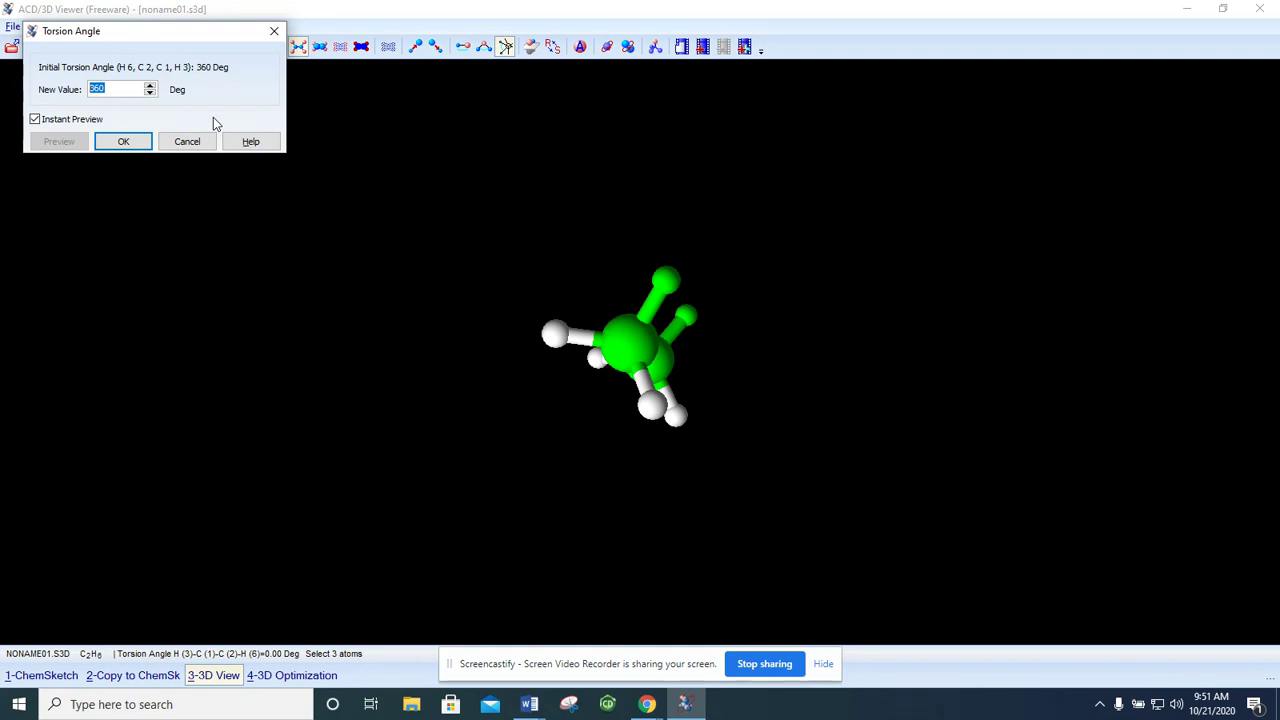
type("129")
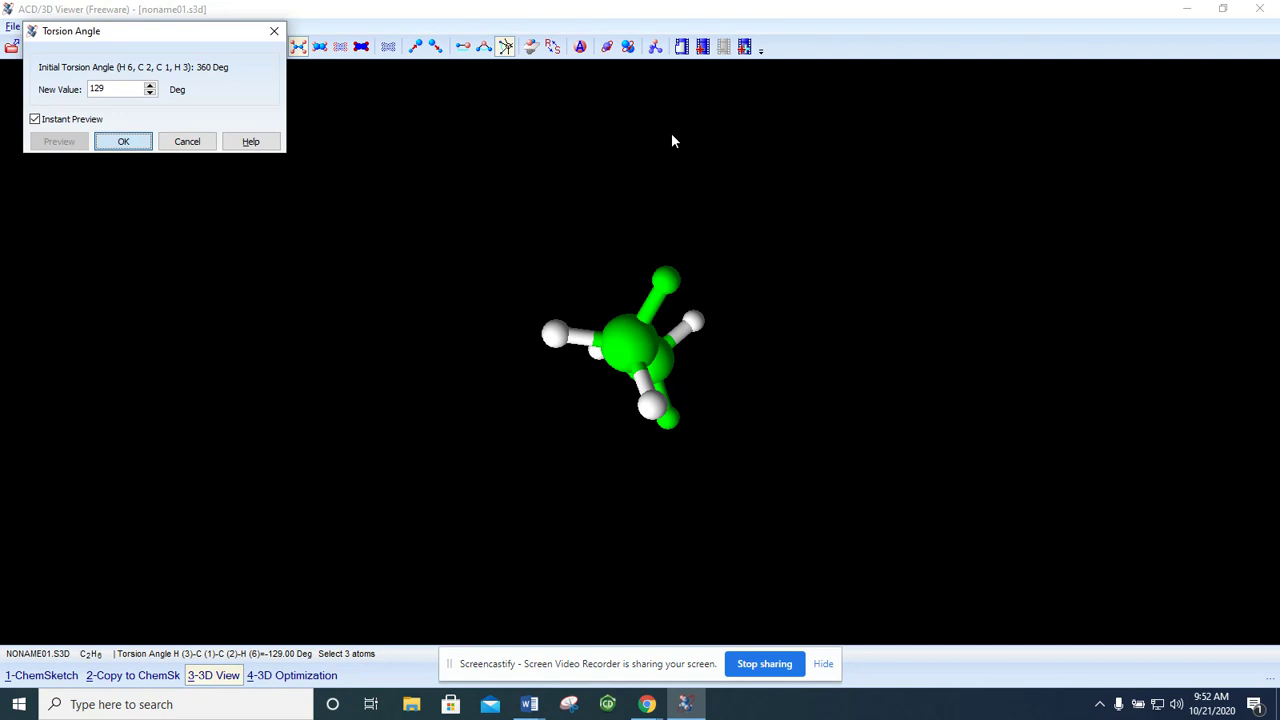
key("Return")
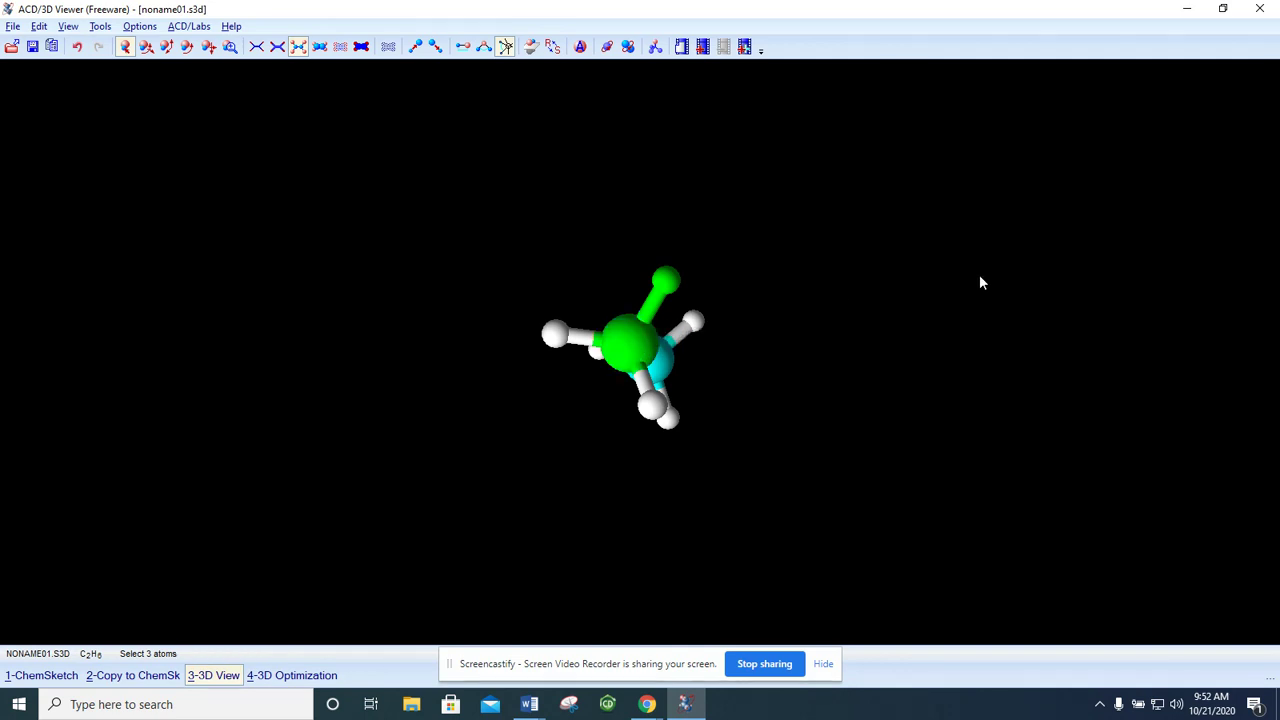
Step: Set the torsion angle of ethane's H6–C2–C1–H5 atoms to 180 degrees
mouse_move(670, 391)
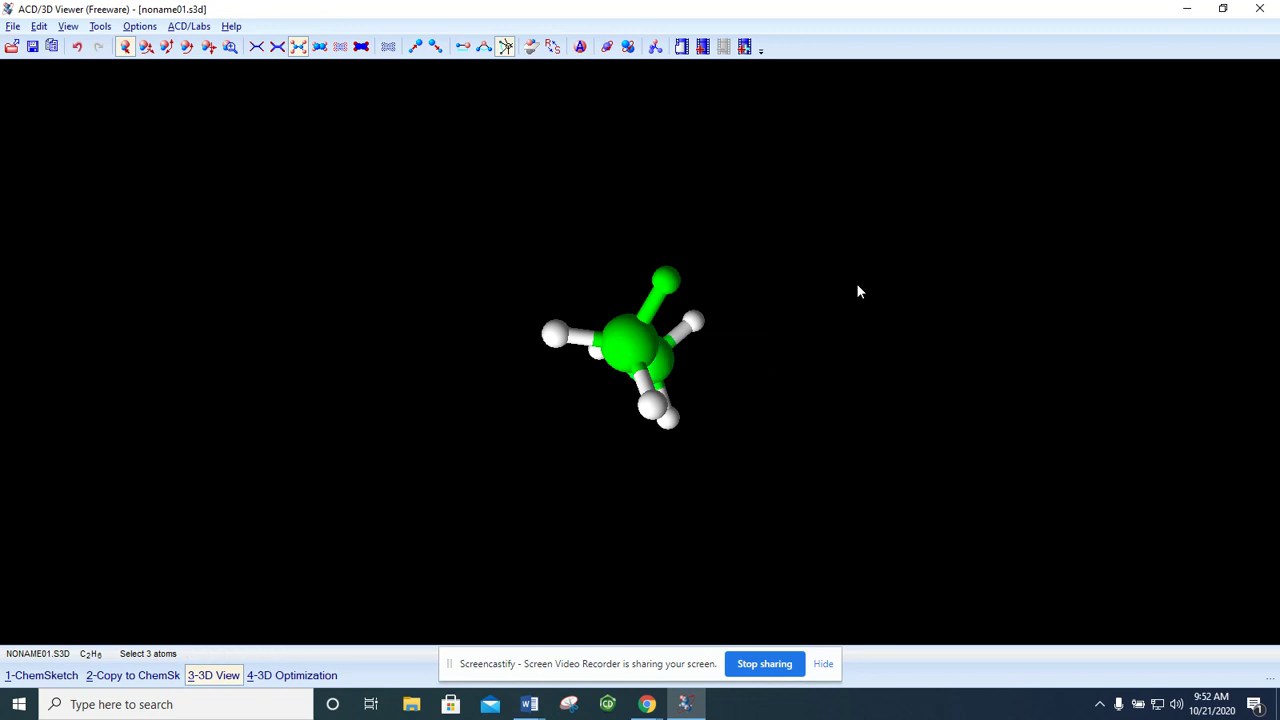
mouse_move(700, 322)
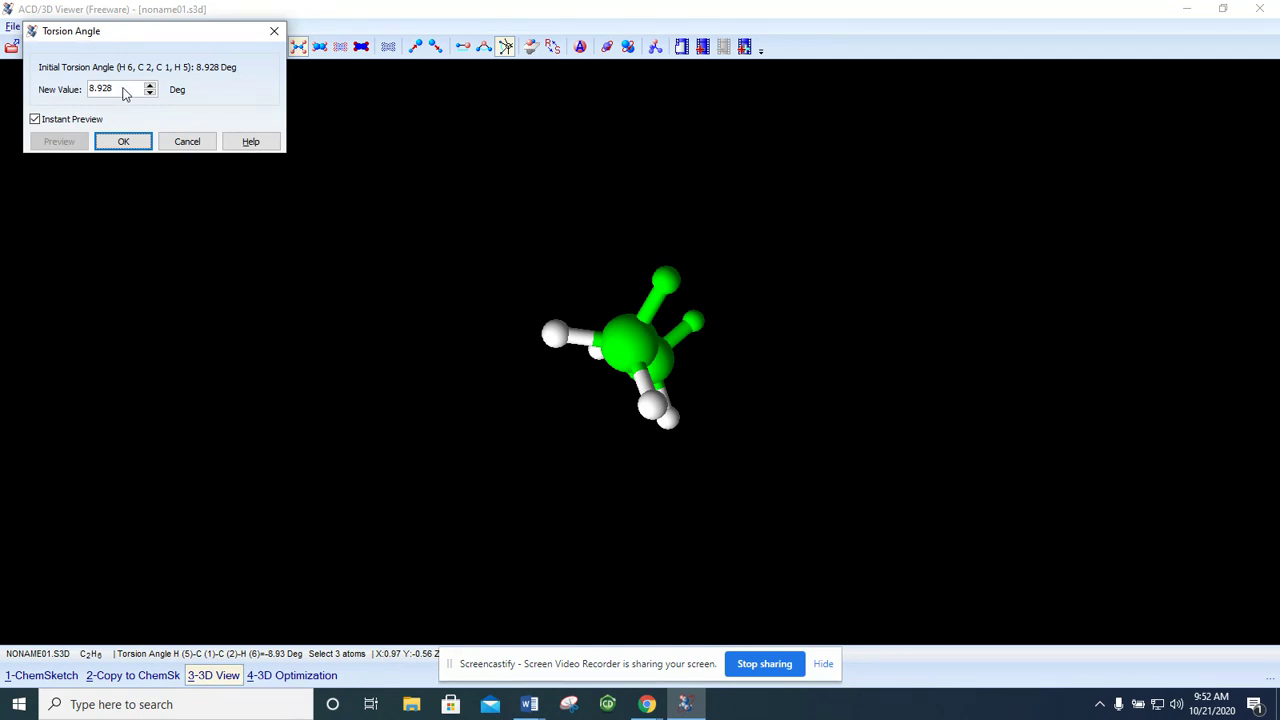
double_click(124, 88)
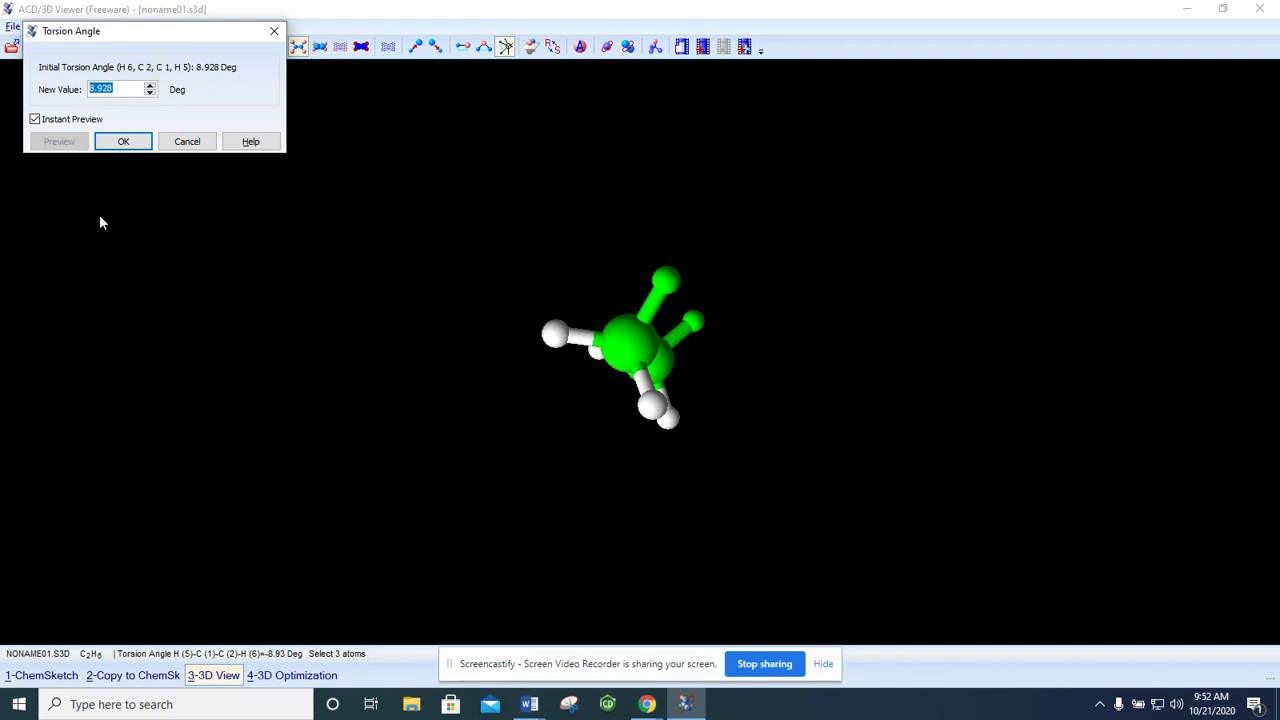
type("180")
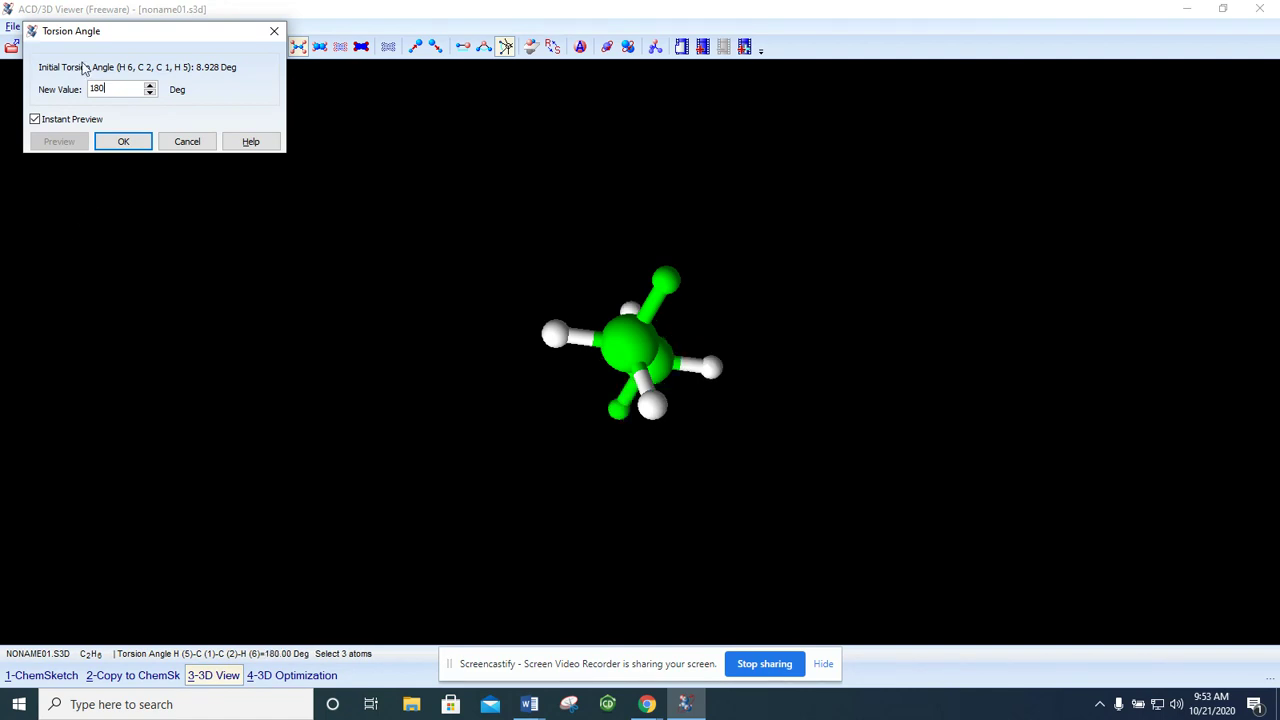
left_click(529, 704)
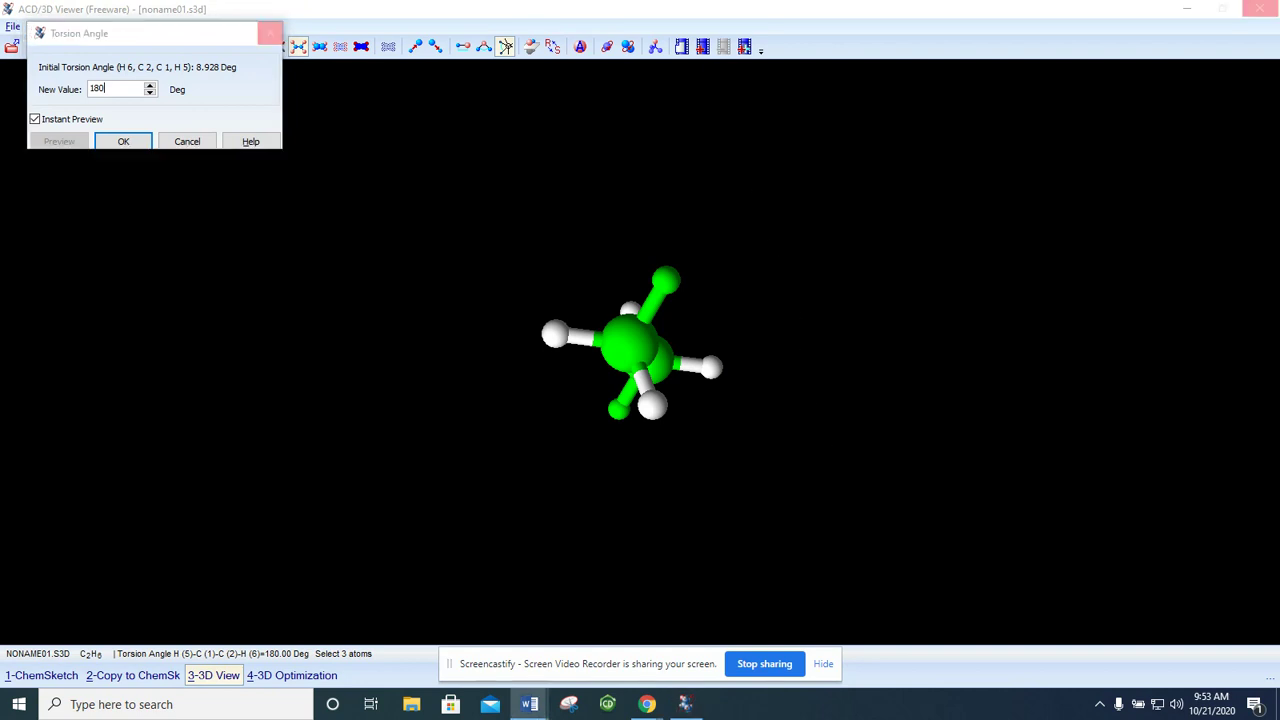
key("Return")
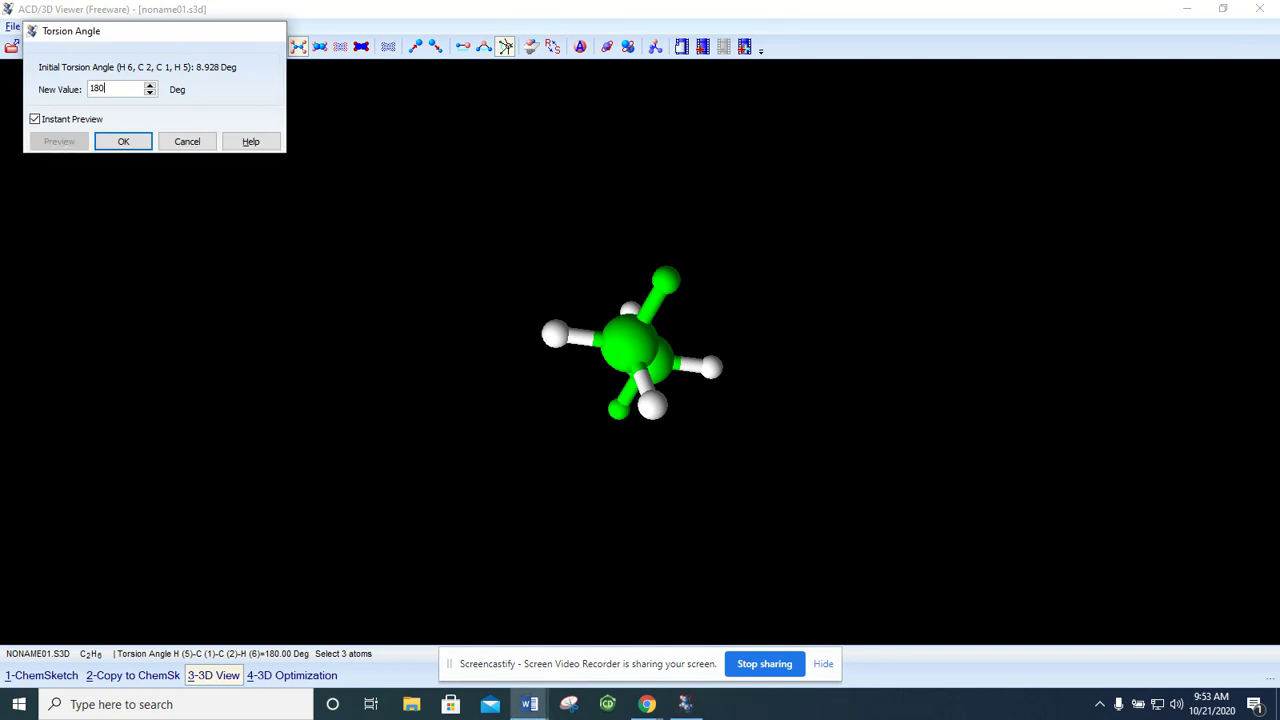
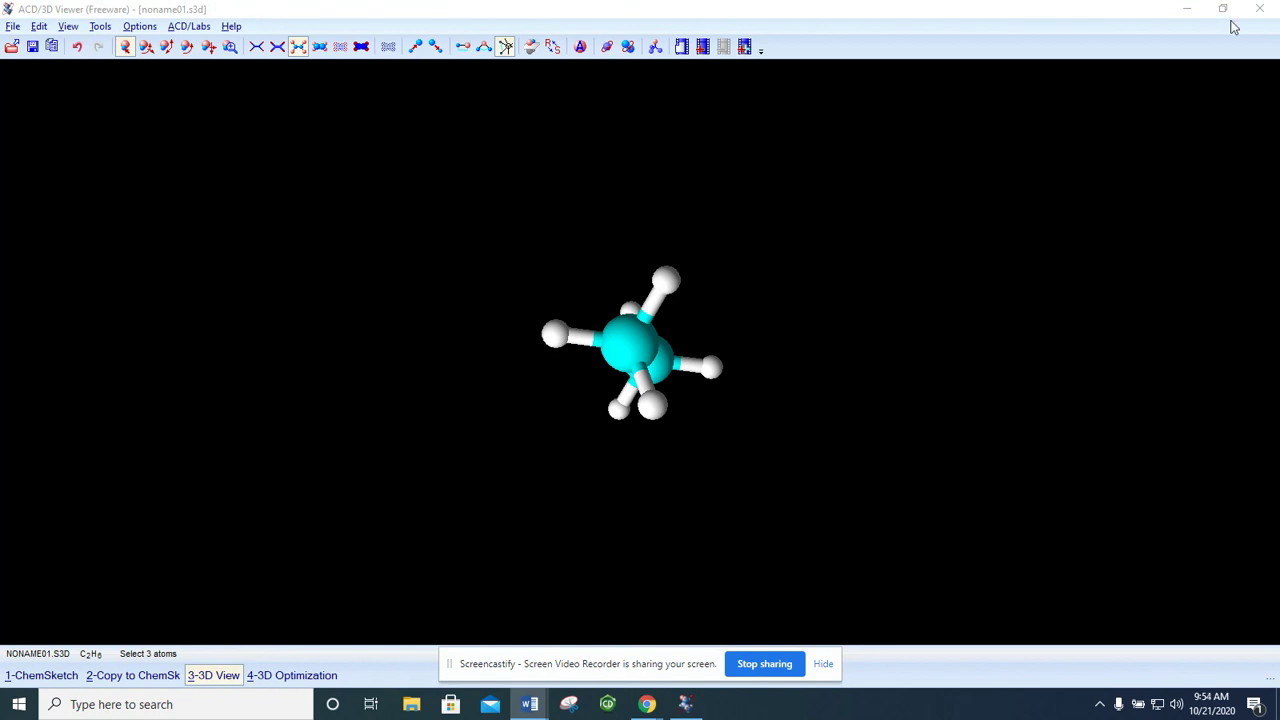
Step: Close 3D Viewer and delete the ethane structure from the ChemSketch page
left_click(1259, 10)
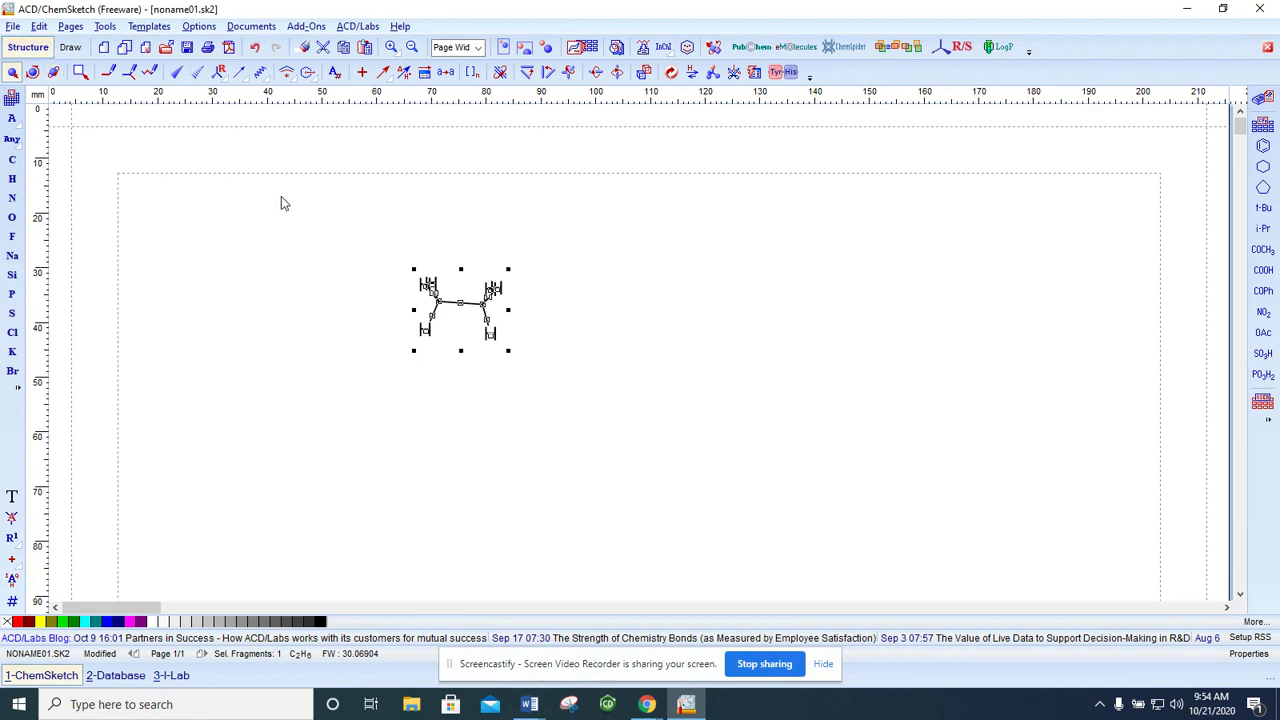
left_click_drag(333, 225, 622, 415)
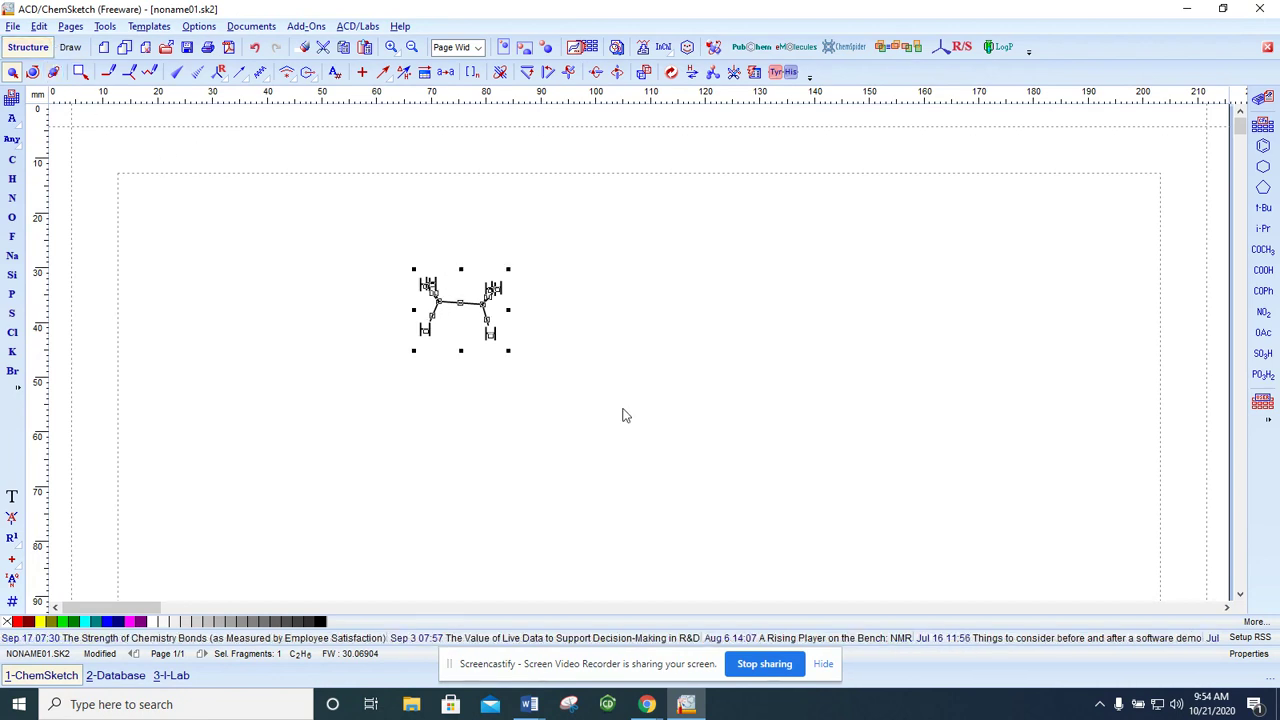
key("Delete")
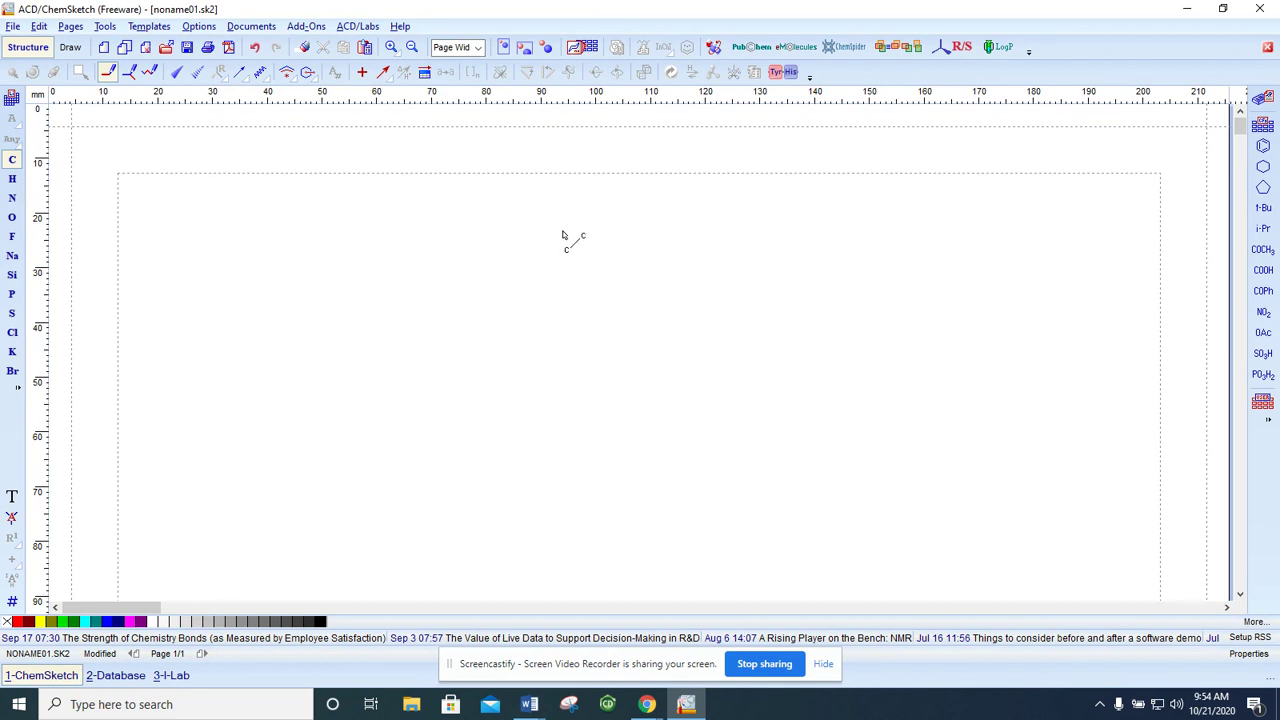
Step: Draw a four-carbon butane chain as a zigzag on the empty ChemSketch page and switch to the lasso selection
left_click_drag(451, 259, 662, 283)
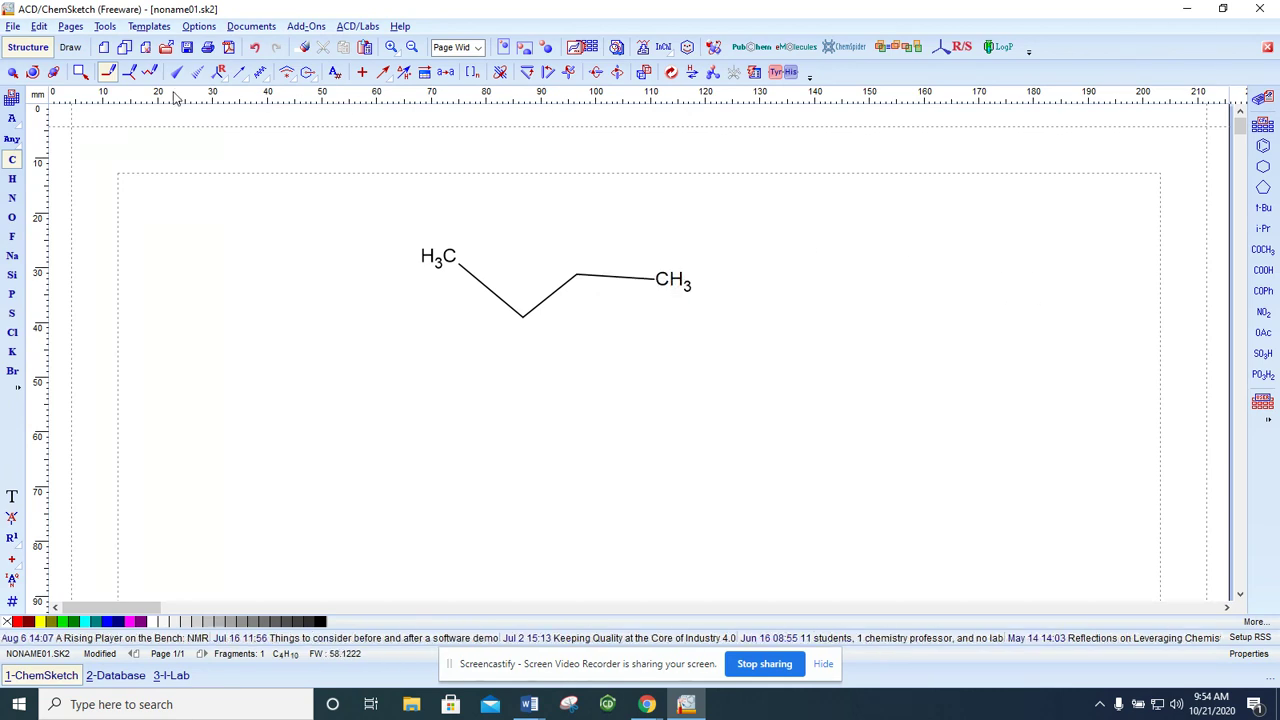
left_click(57, 72)
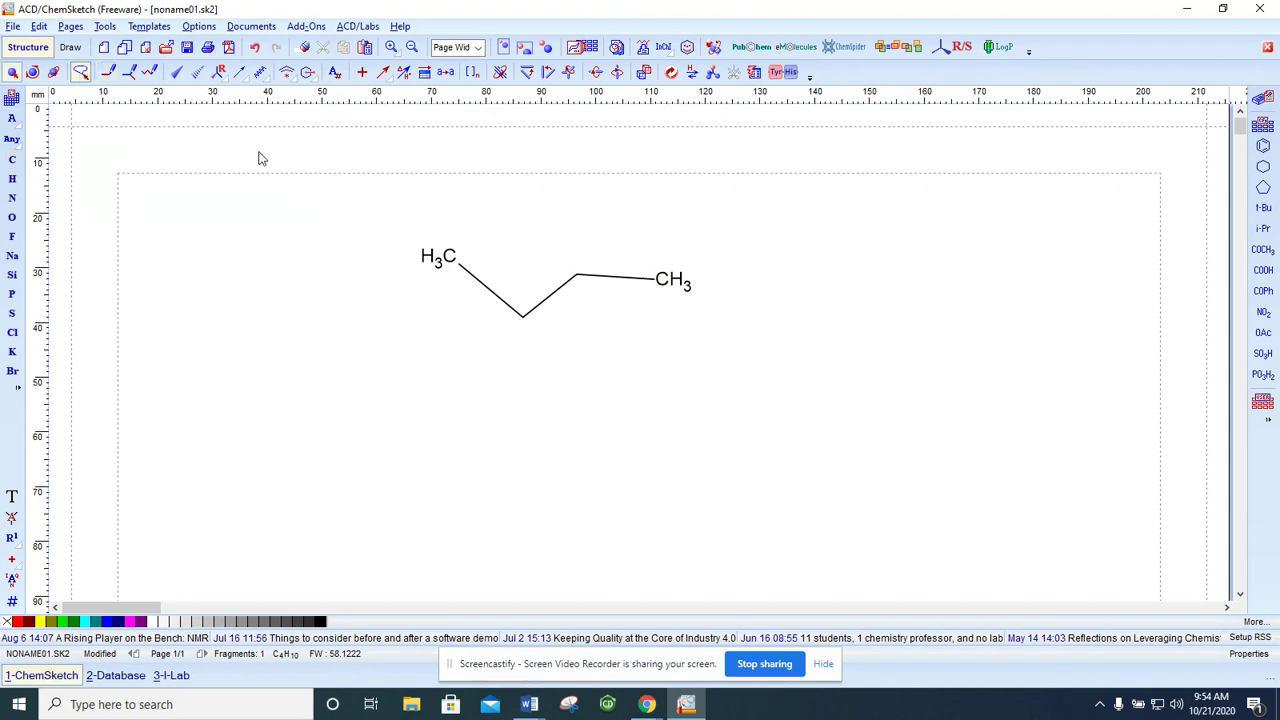
Step: Select the whole butane structure with the rectangular selection and run Clean Structure on it
left_click(78, 72)
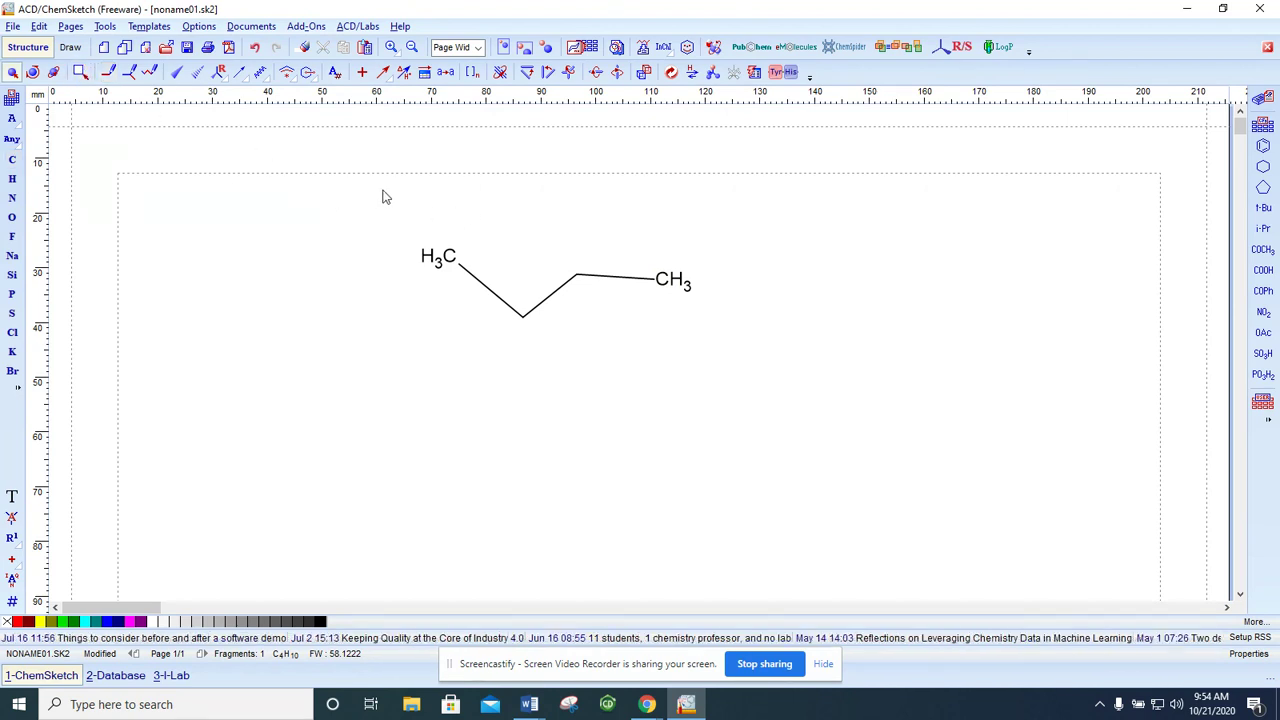
mouse_move(373, 190)
left_mouse_down()
mouse_move(585, 279)
mouse_move(789, 389)
left_mouse_up()
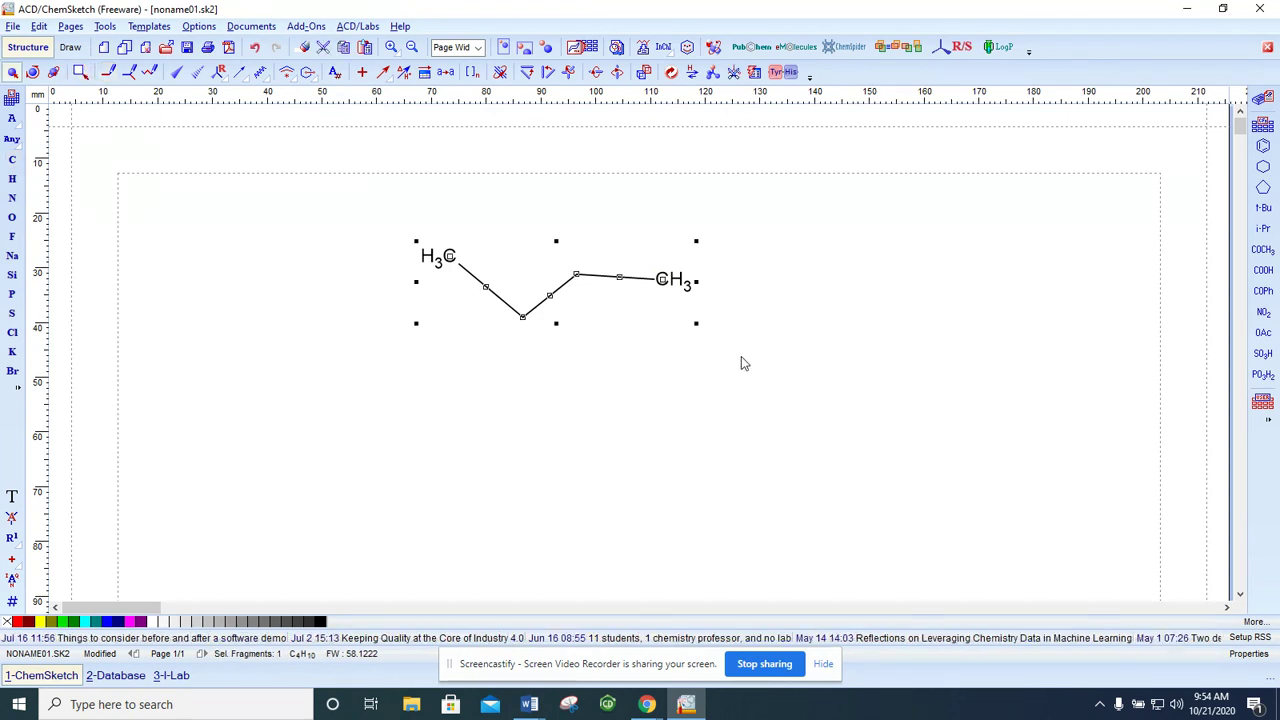
left_click(105, 26)
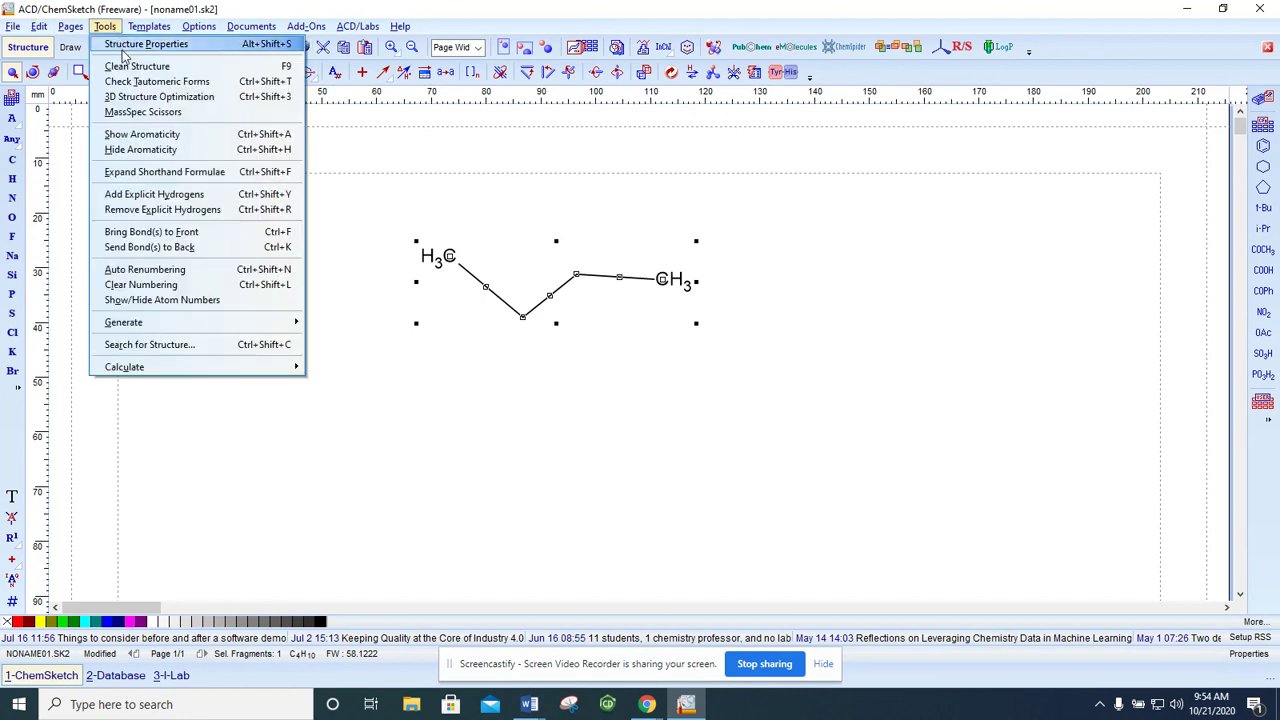
left_click(125, 67)
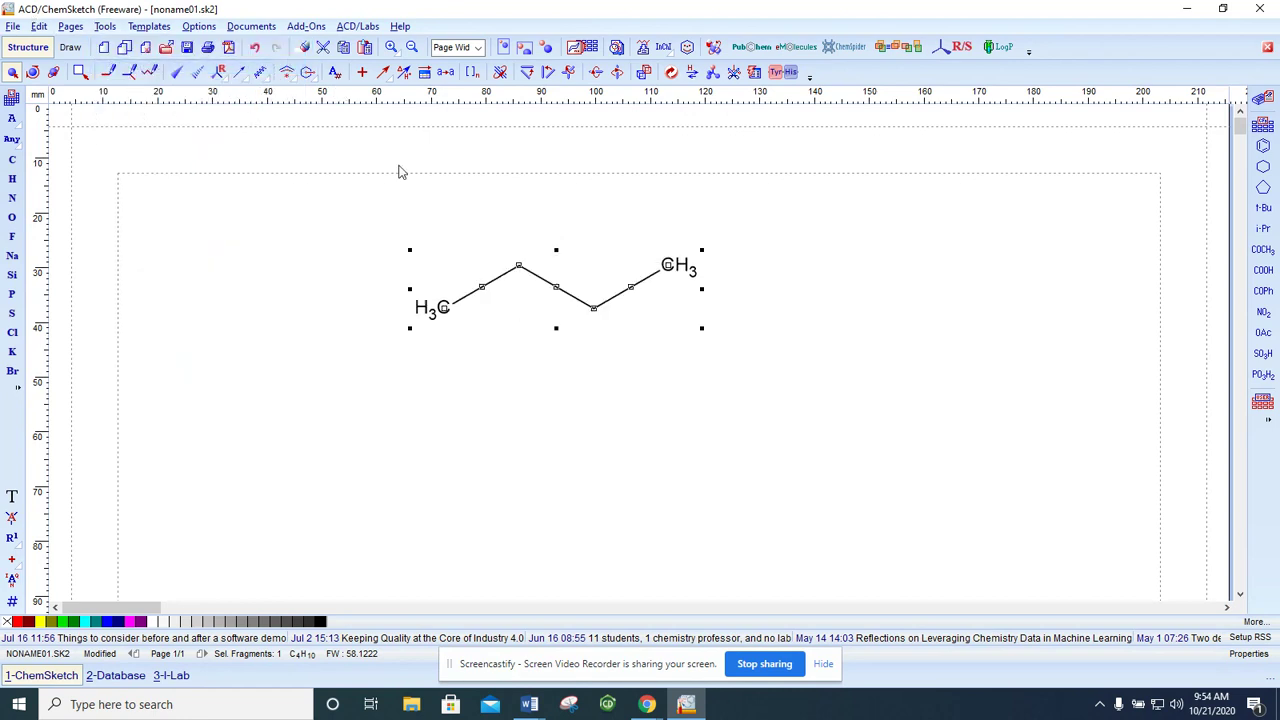
Step: Apply 3D Structure Optimization to butane and rotate the resulting structure in 3D to a tilted orientation
left_click(105, 27)
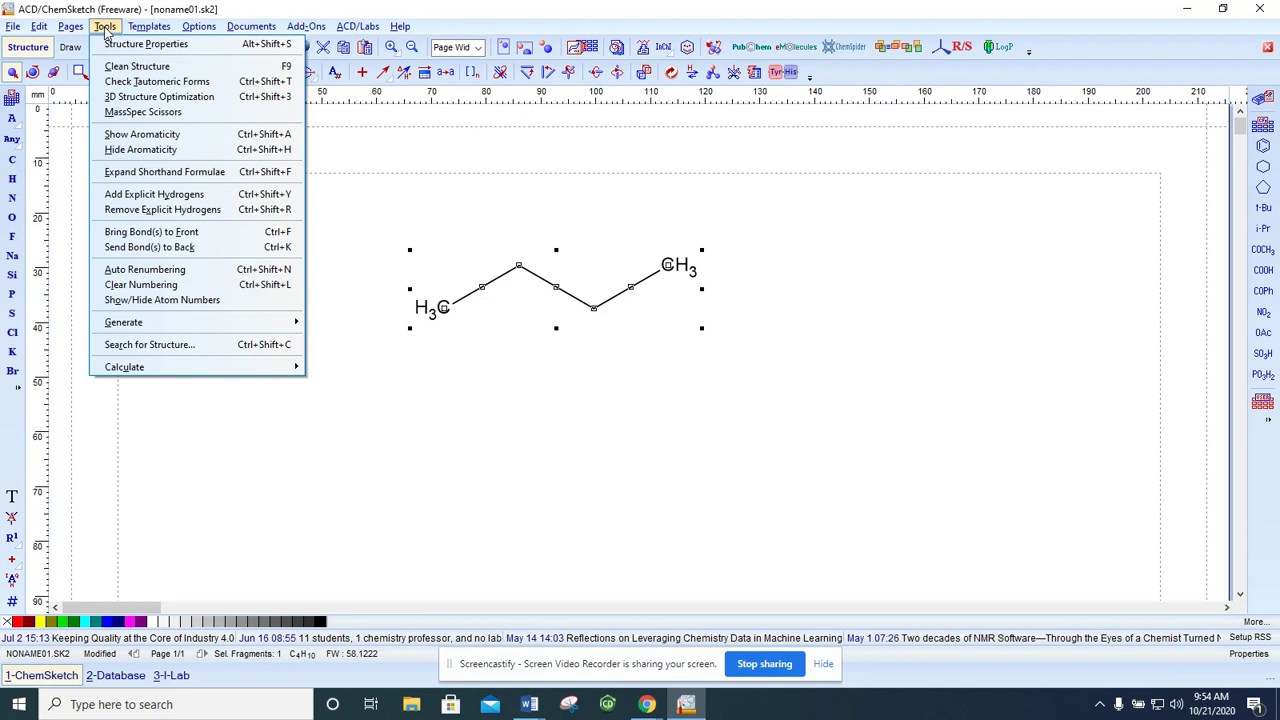
left_click(163, 97)
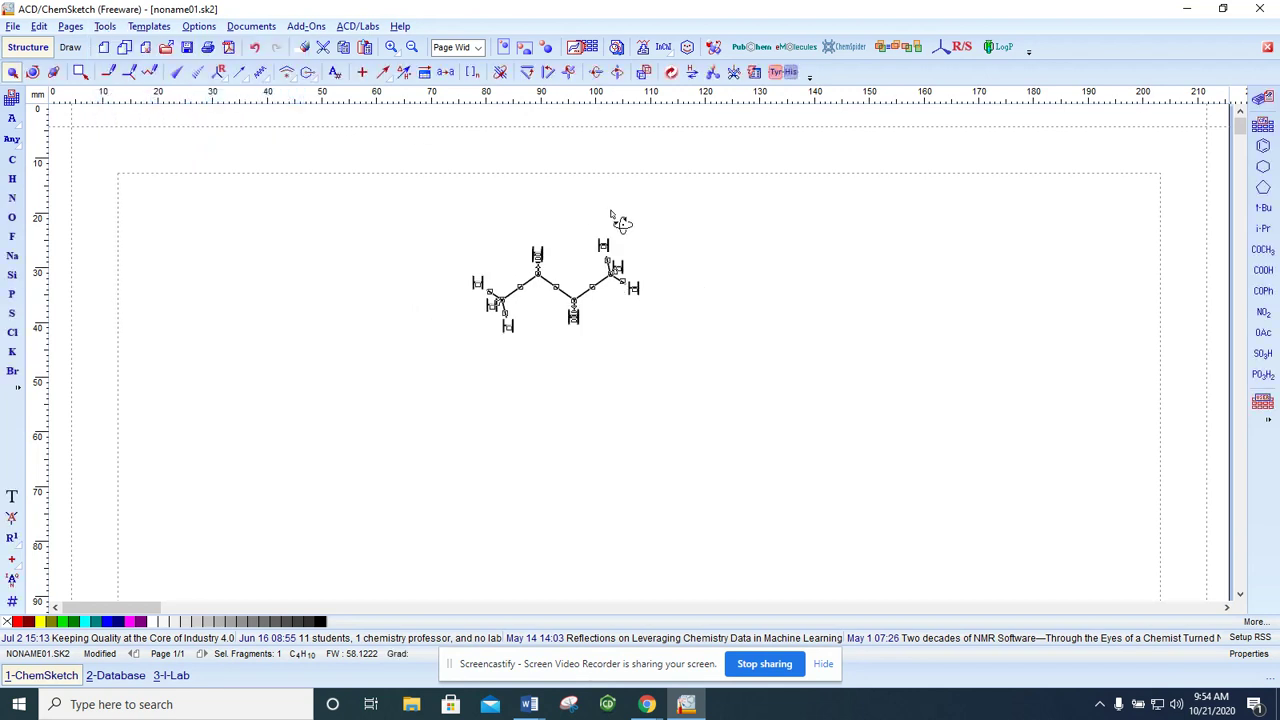
left_click(612, 213)
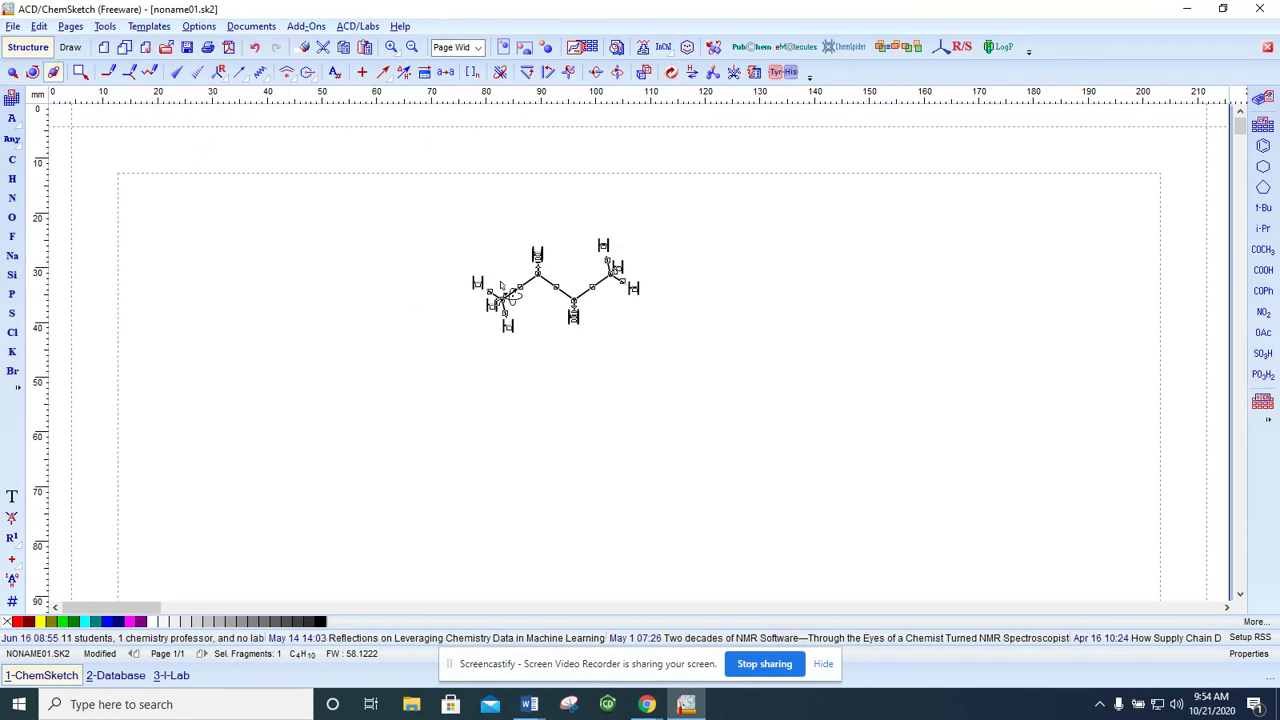
left_click_drag(618, 282, 714, 428)
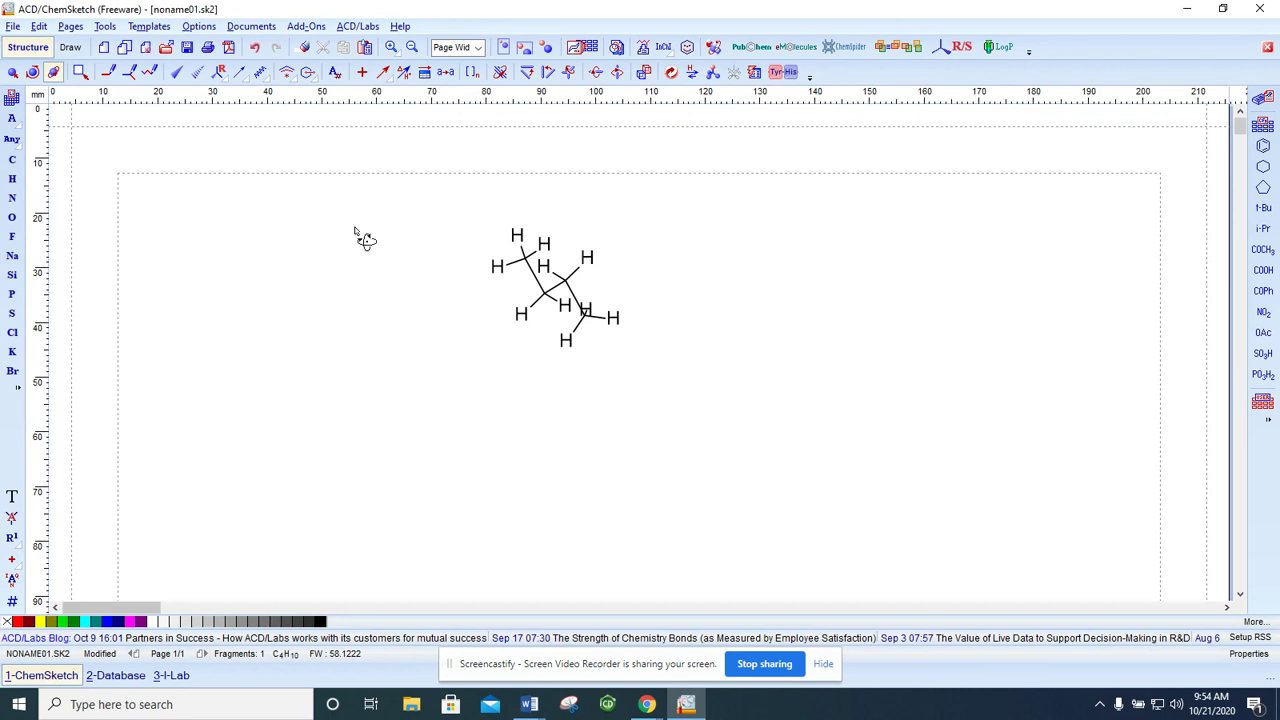
Step: Open 3D Viewer and copy the optimized butane structure from ChemSketch into it
left_click(363, 27)
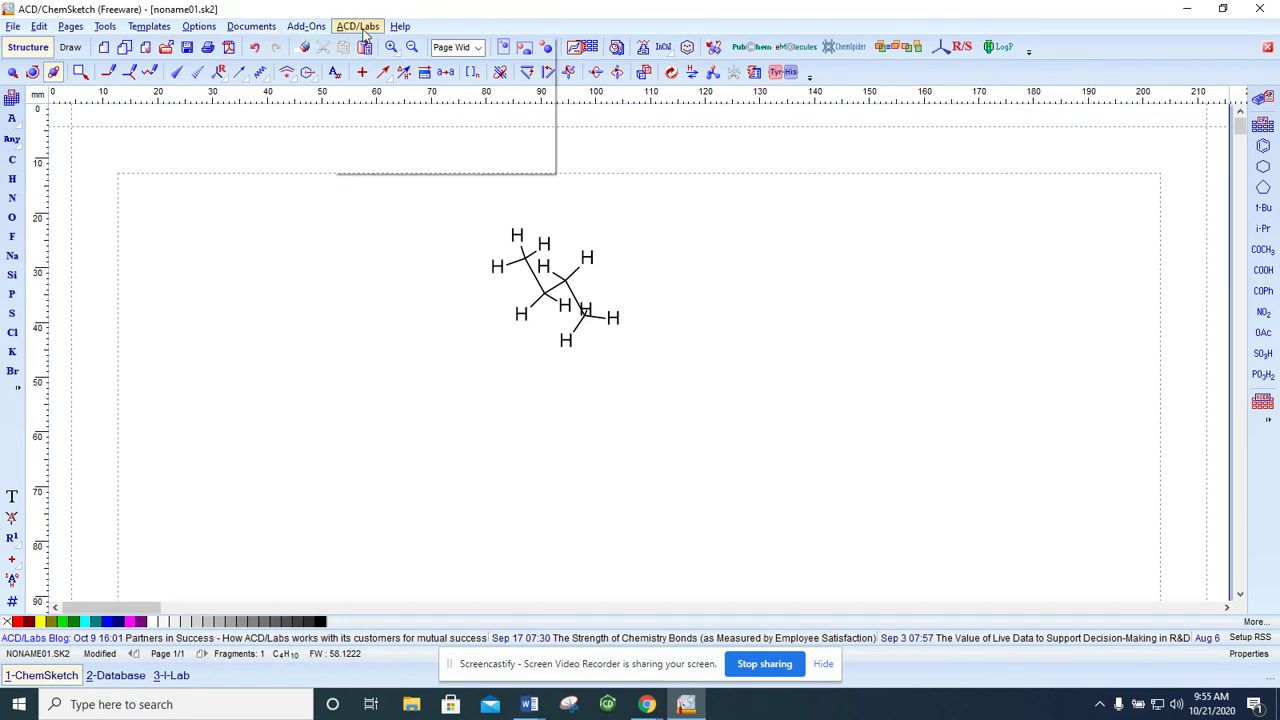
left_click(390, 66)
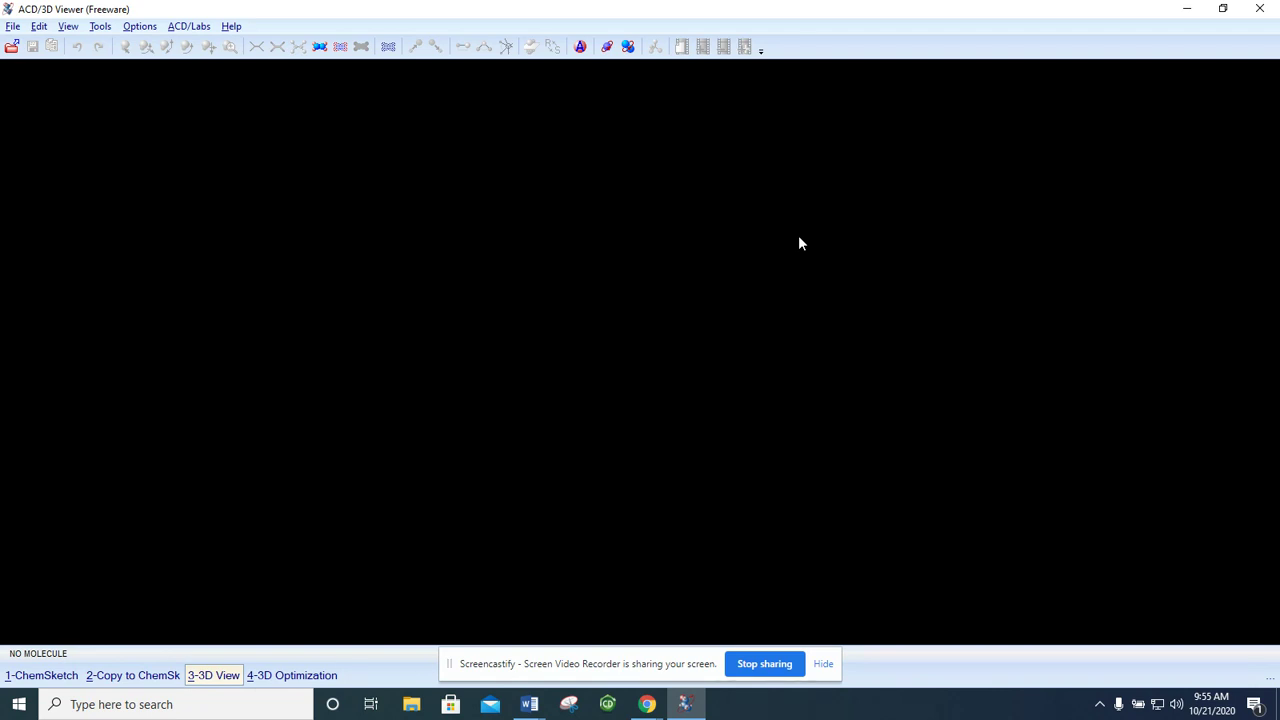
left_click(40, 675)
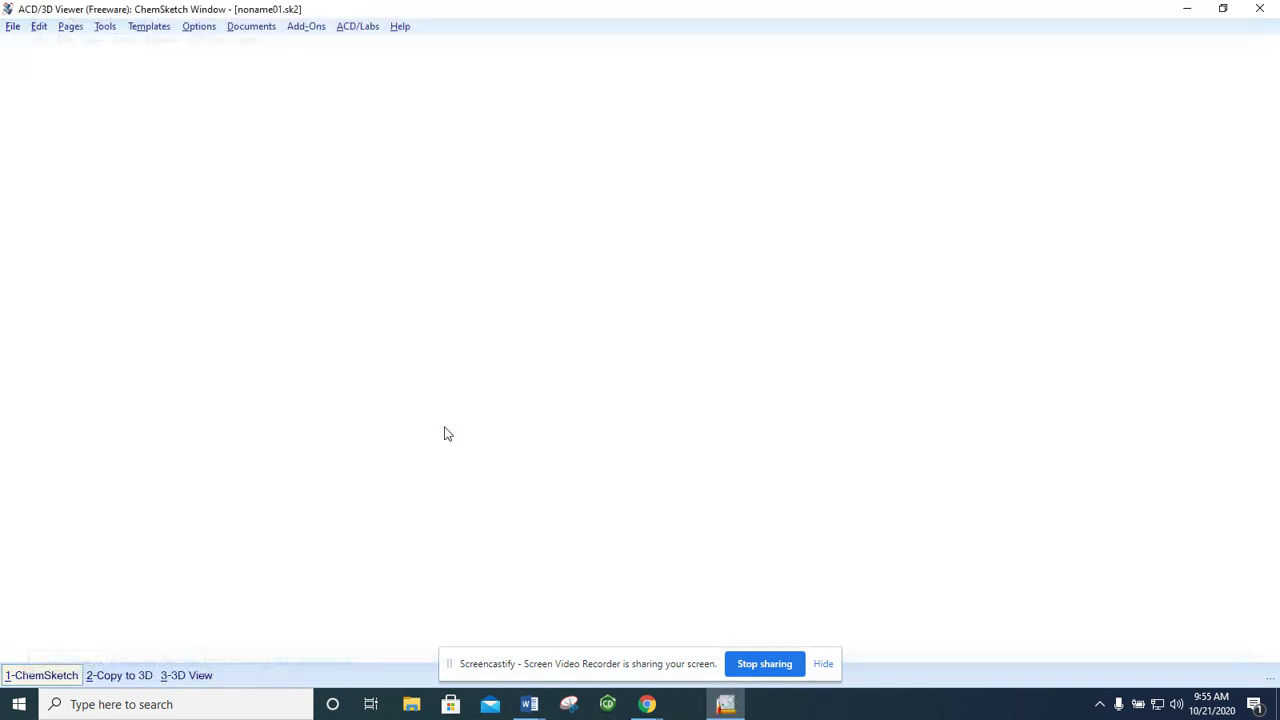
left_click(145, 672)
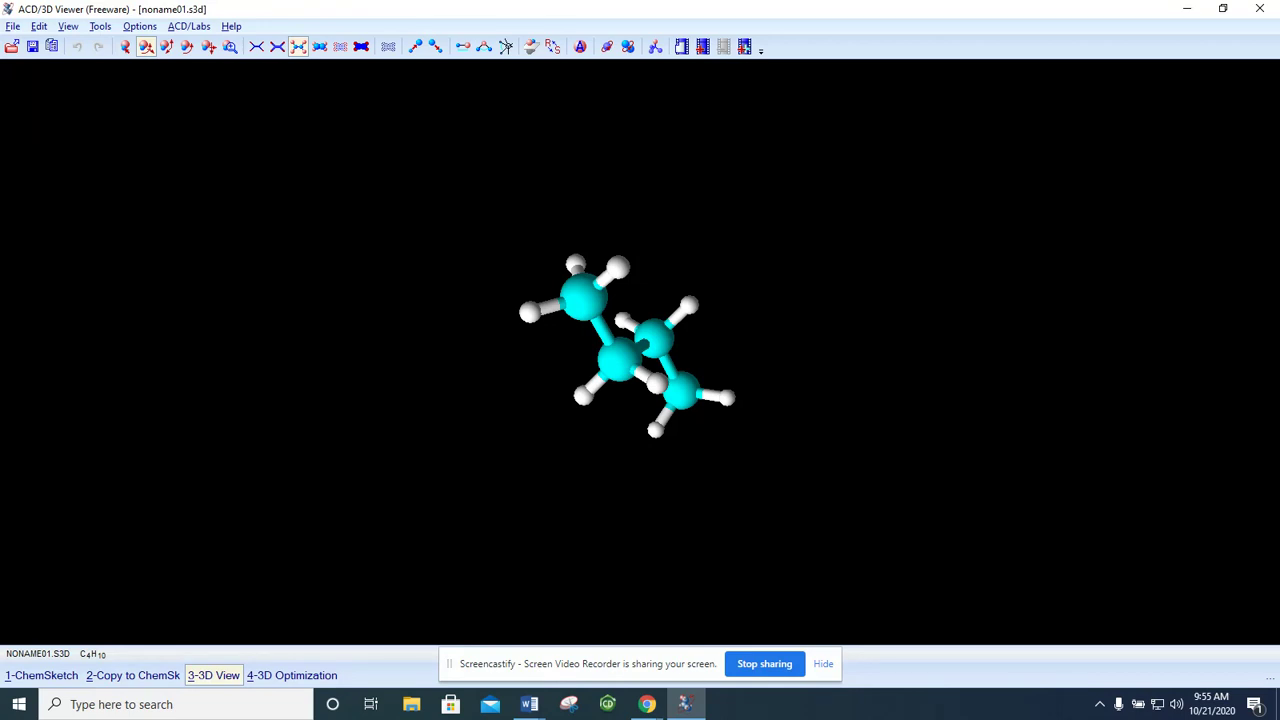
Step: Set the torsion angle of butane's C1–C2–C3–C4 carbon chain to 0 degrees
key("alt+Tab")
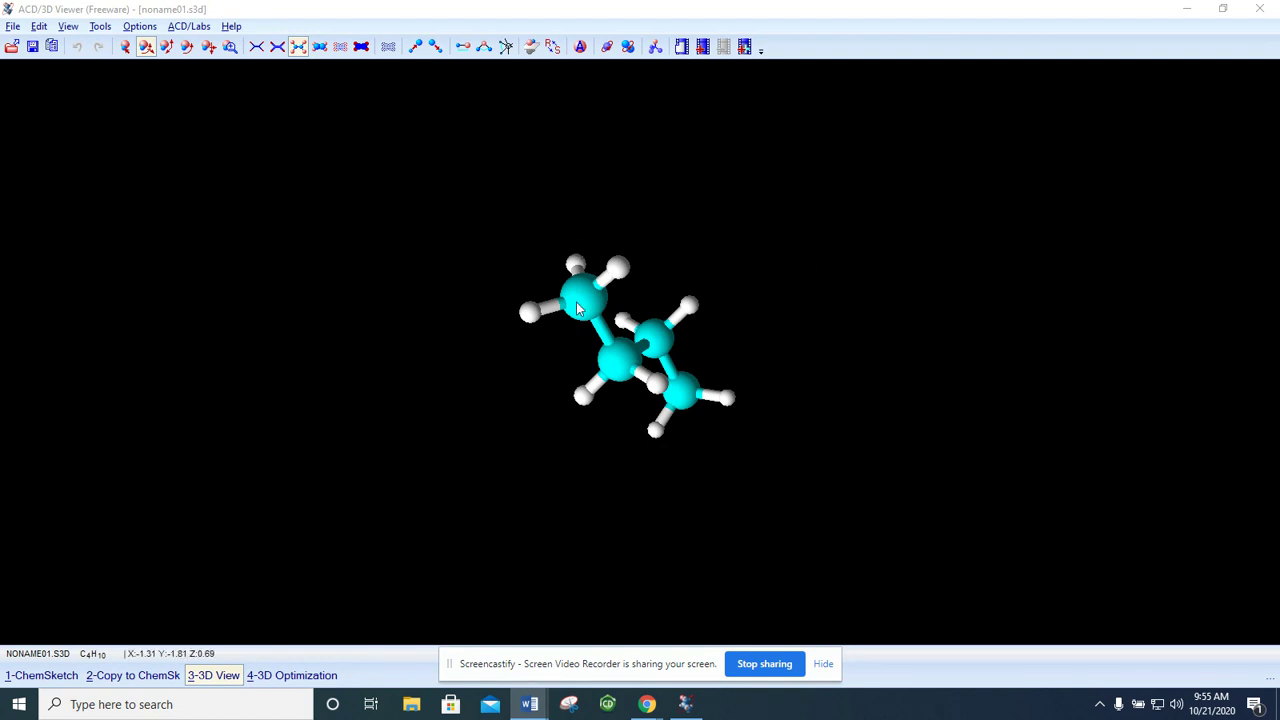
mouse_move(591, 306)
mouse_move(627, 366)
left_click(505, 46)
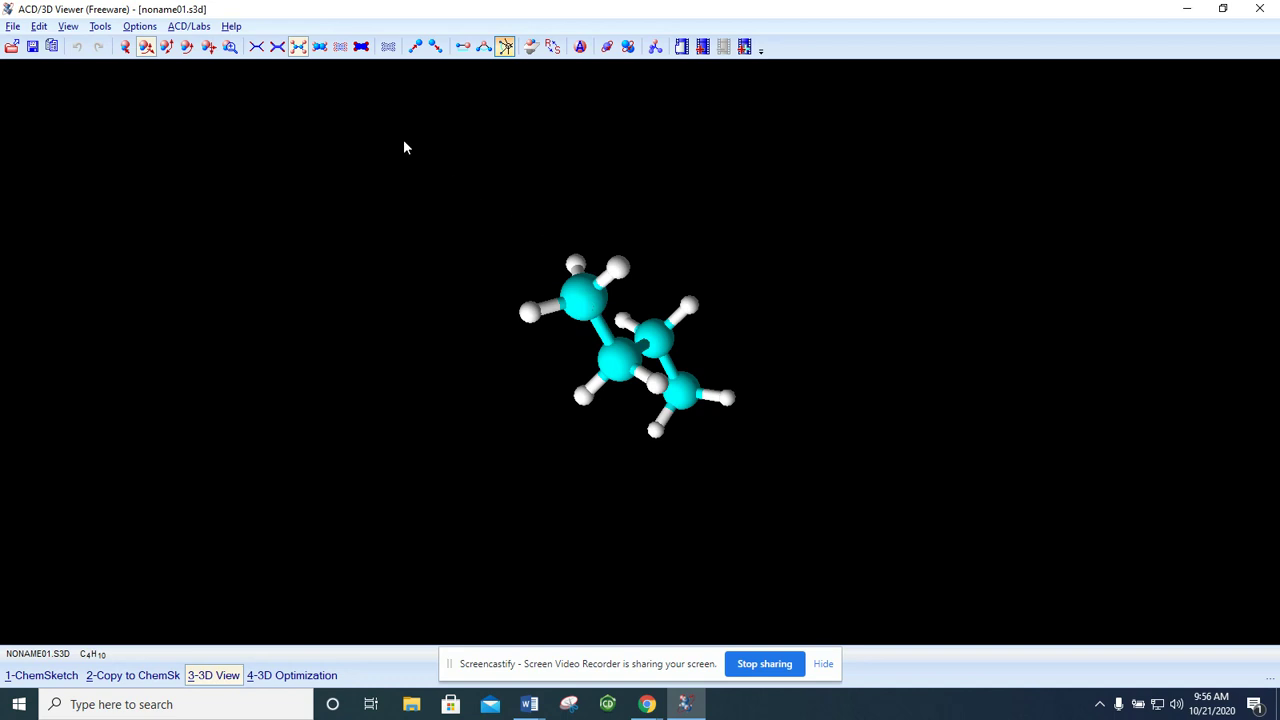
left_click(125, 46)
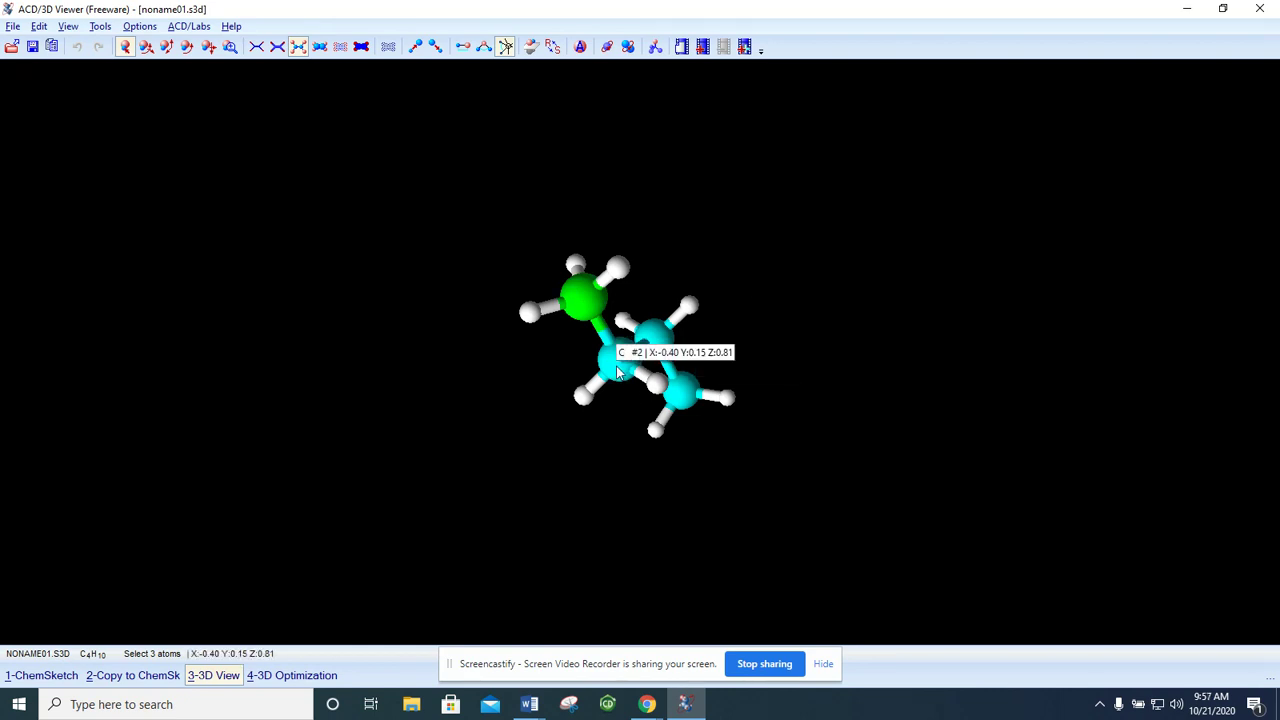
left_click(617, 370)
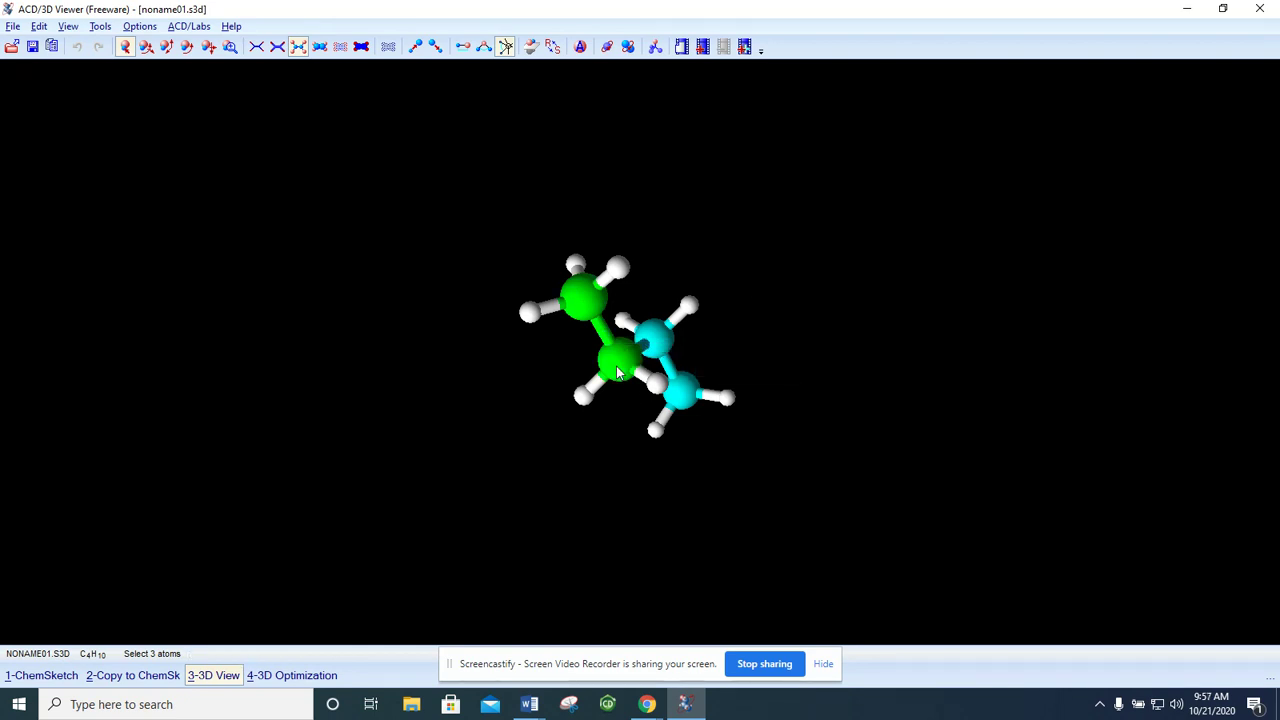
mouse_move(660, 341)
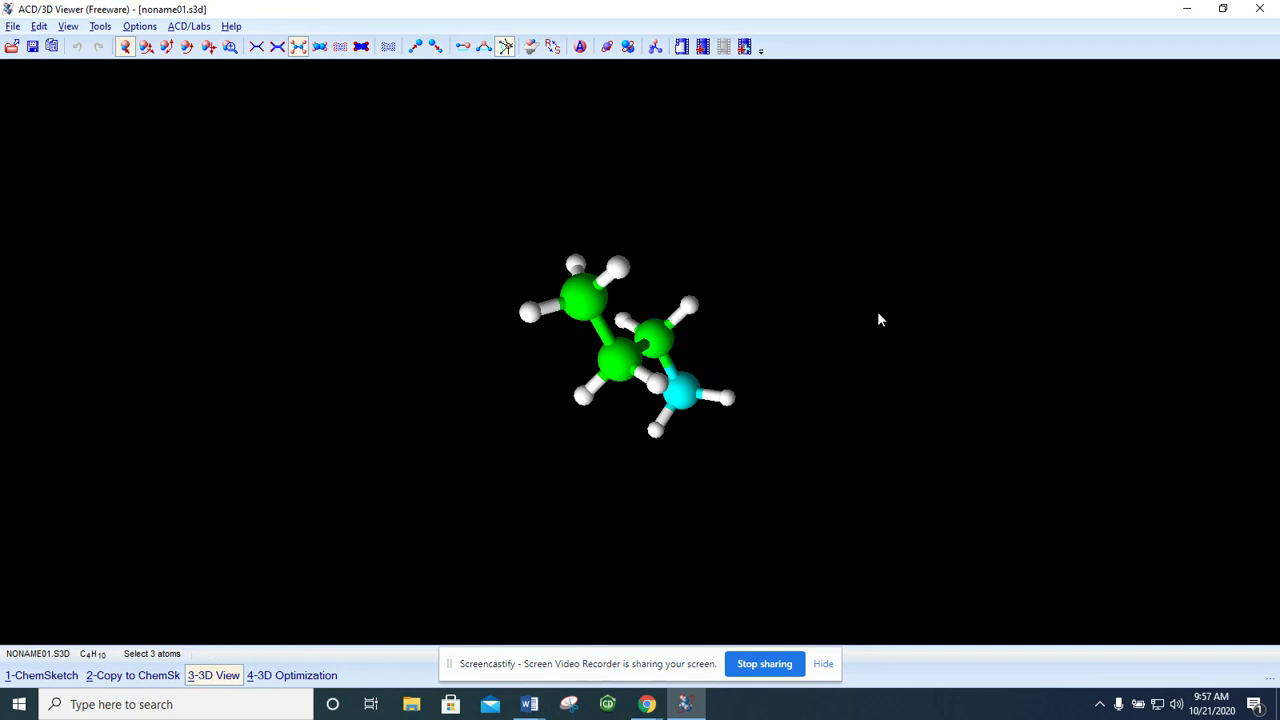
mouse_move(684, 400)
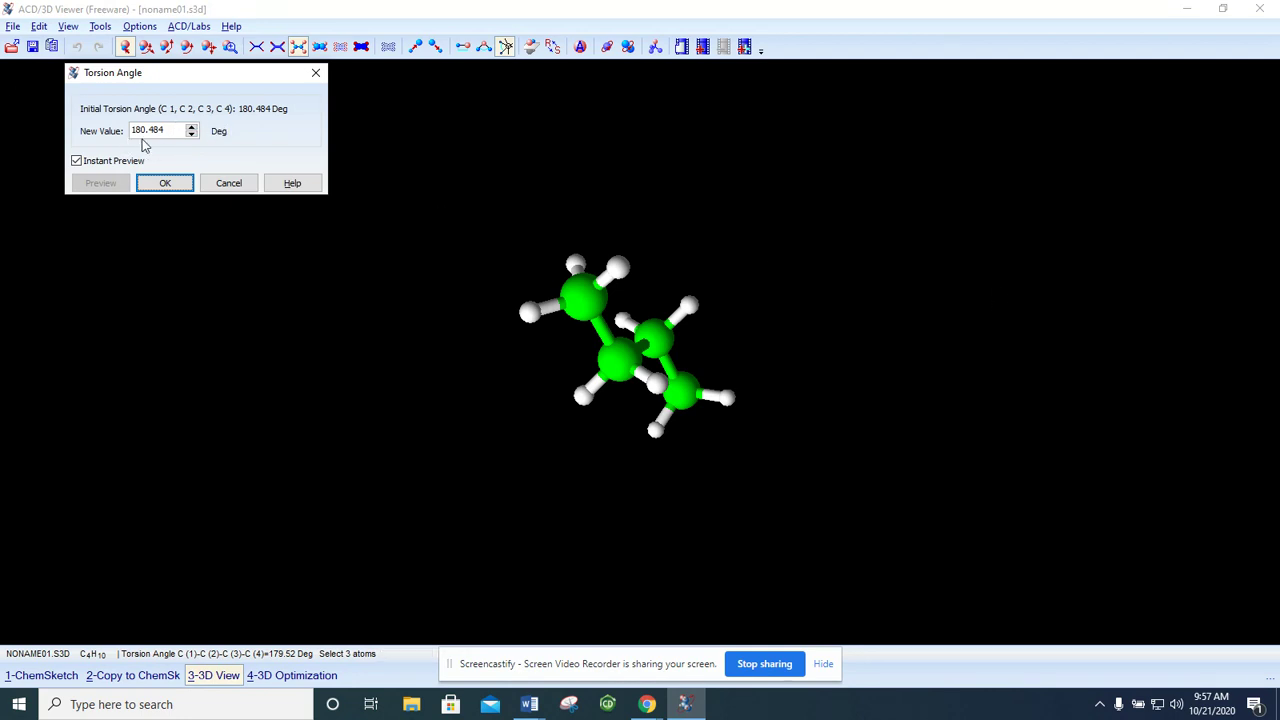
left_click_drag(170, 130, 103, 122)
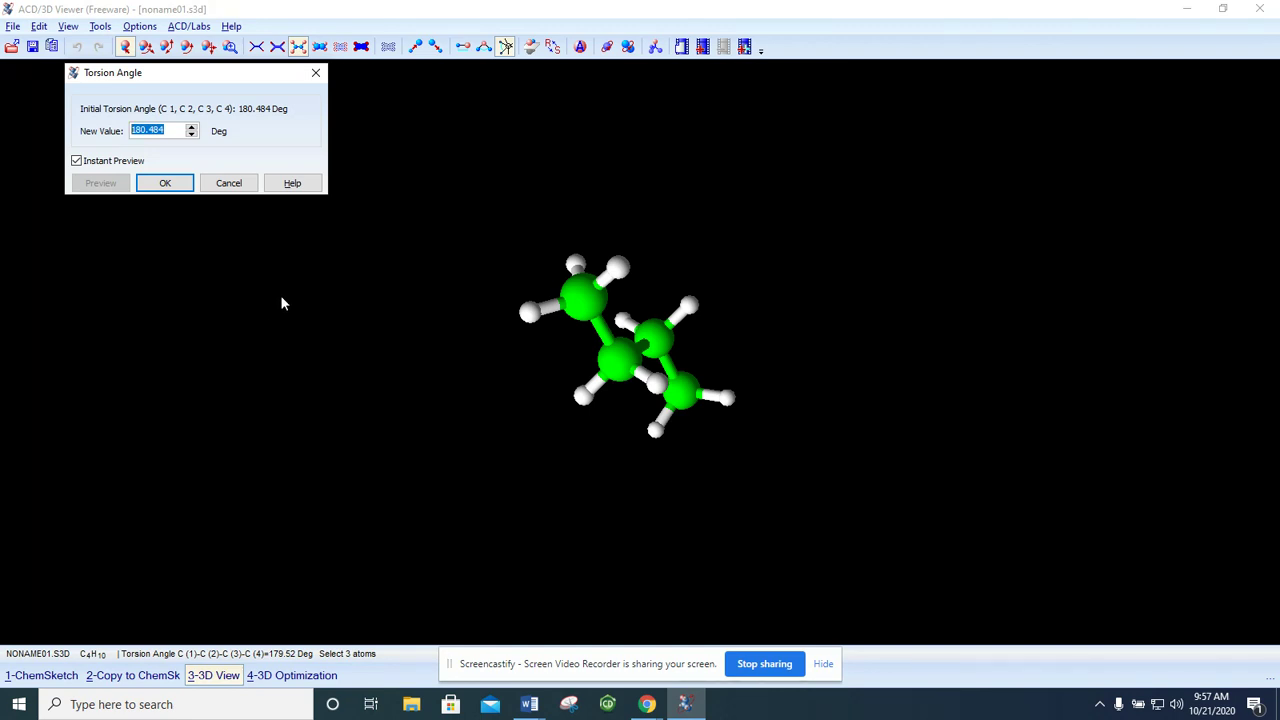
type("0")
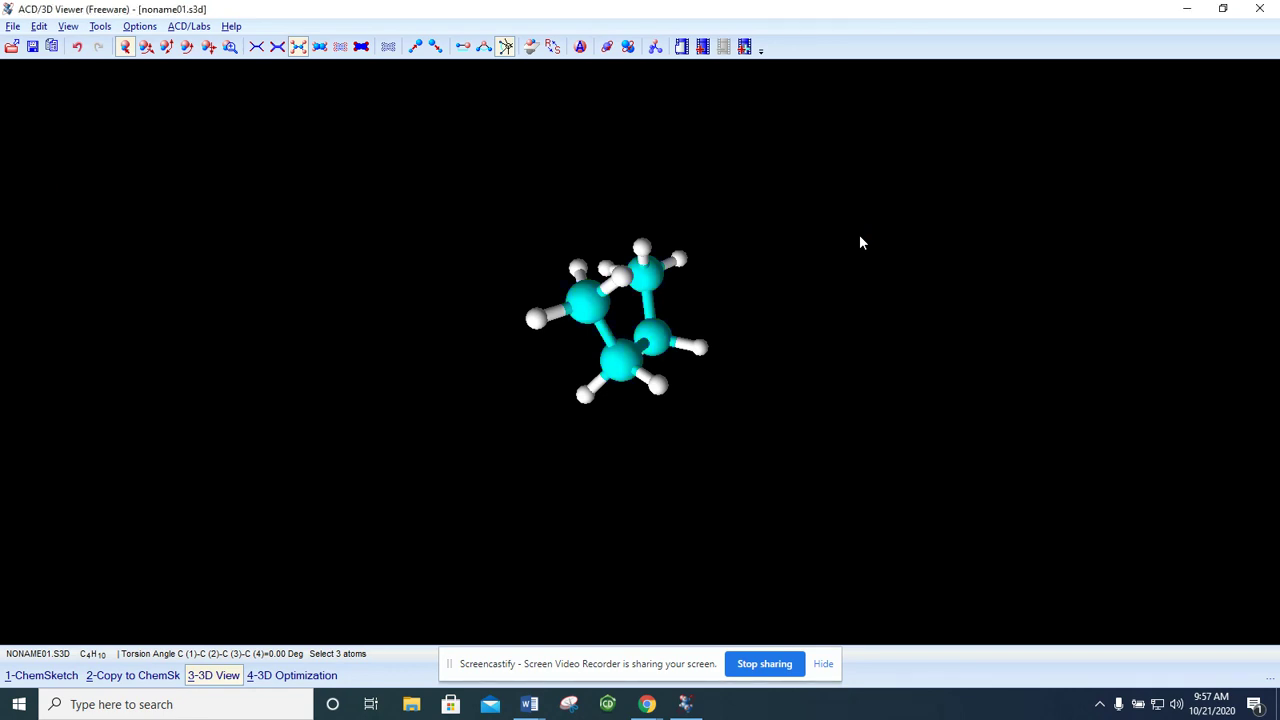
Step: Reselect butane's carbons C1, C2, C3 and C4 in order and set their torsion angle to 60 degrees
left_click(505, 47)
mouse_move(590, 311)
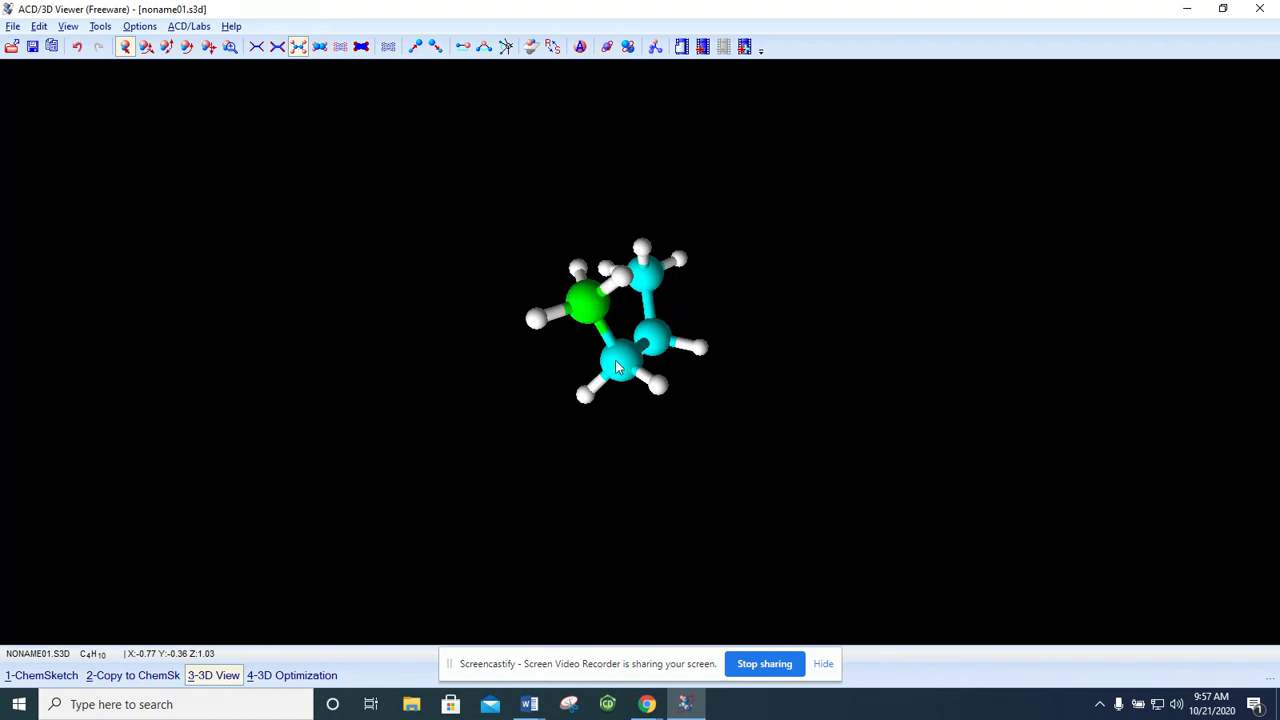
mouse_move(617, 366)
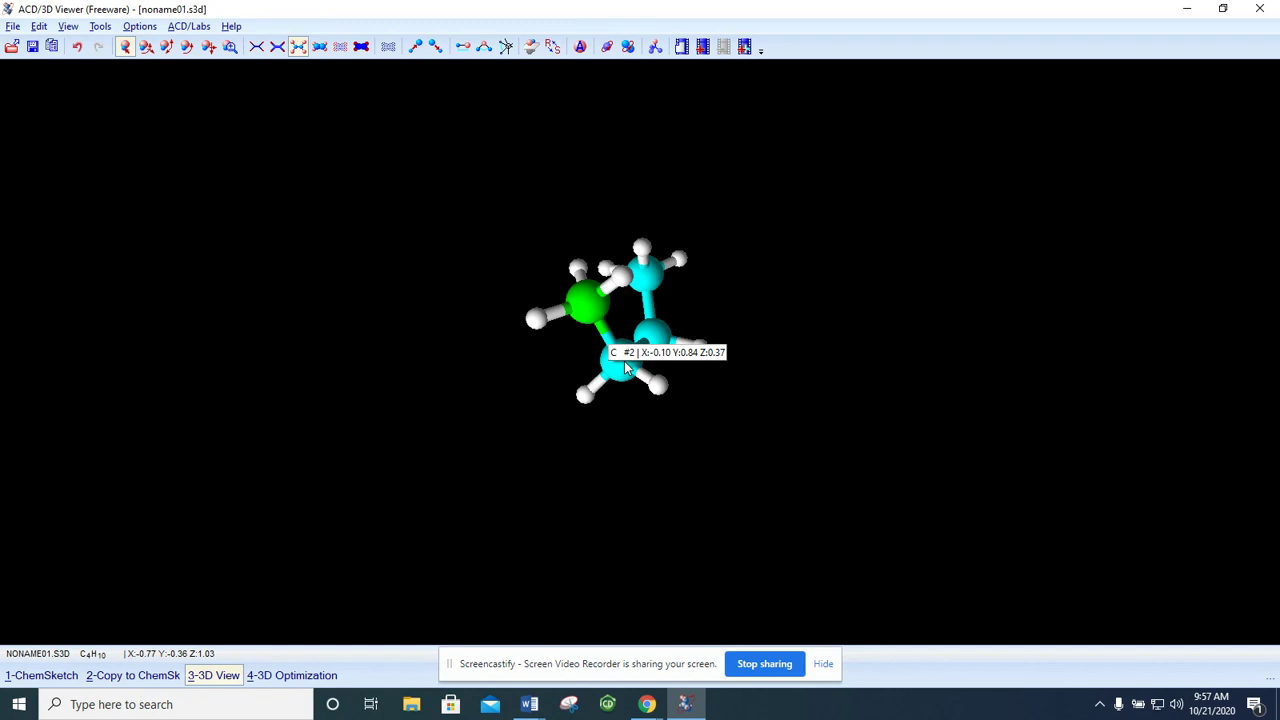
left_click(624, 366)
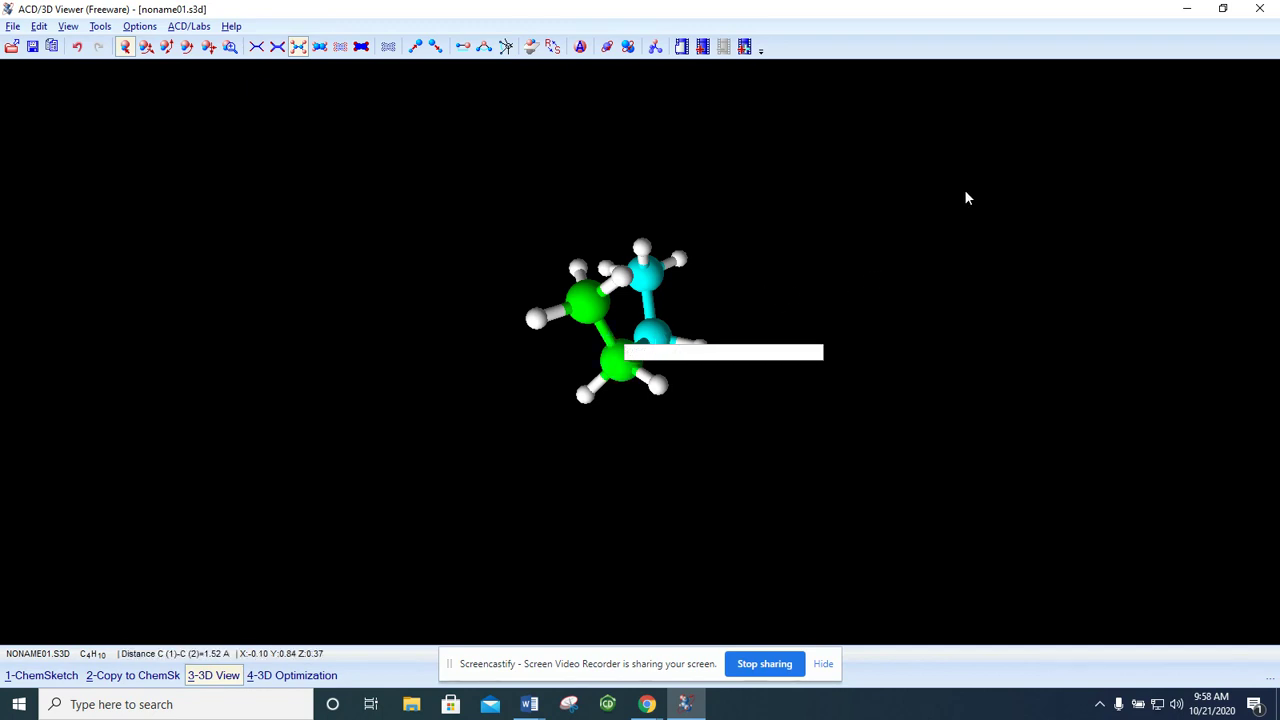
left_click(625, 361)
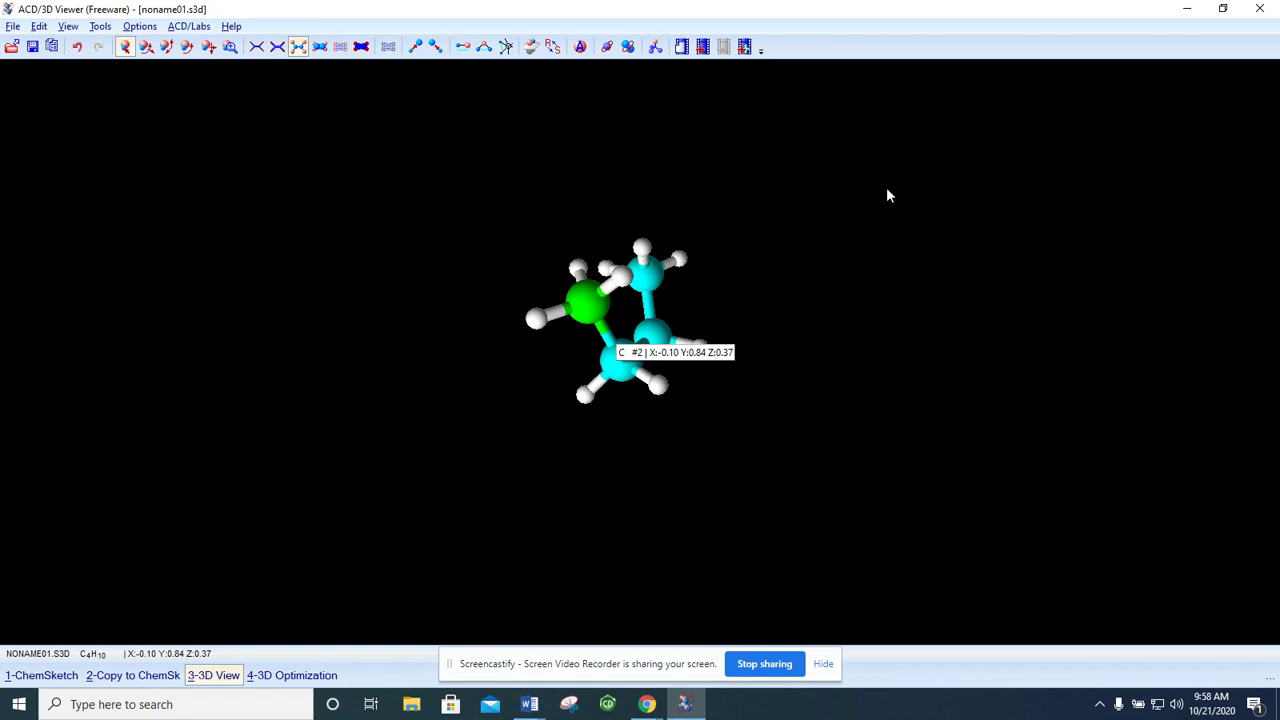
left_click(620, 360)
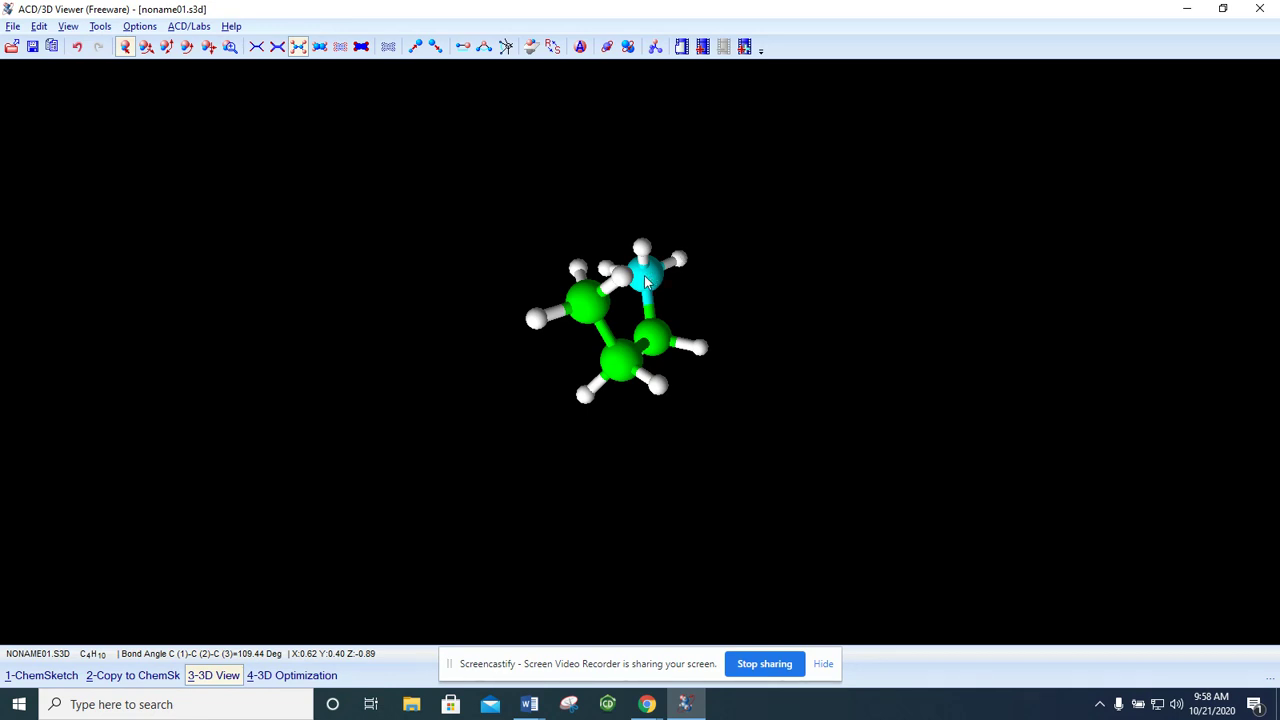
mouse_move(646, 282)
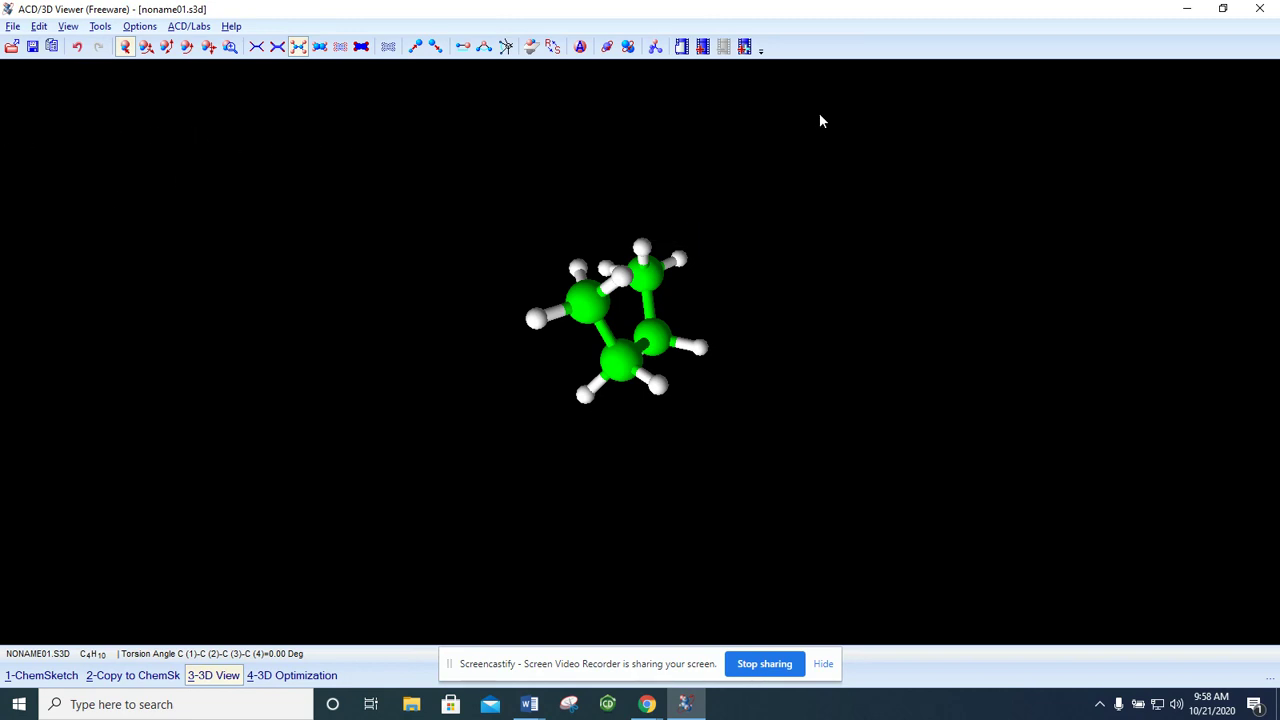
left_click(505, 47)
left_click(797, 151)
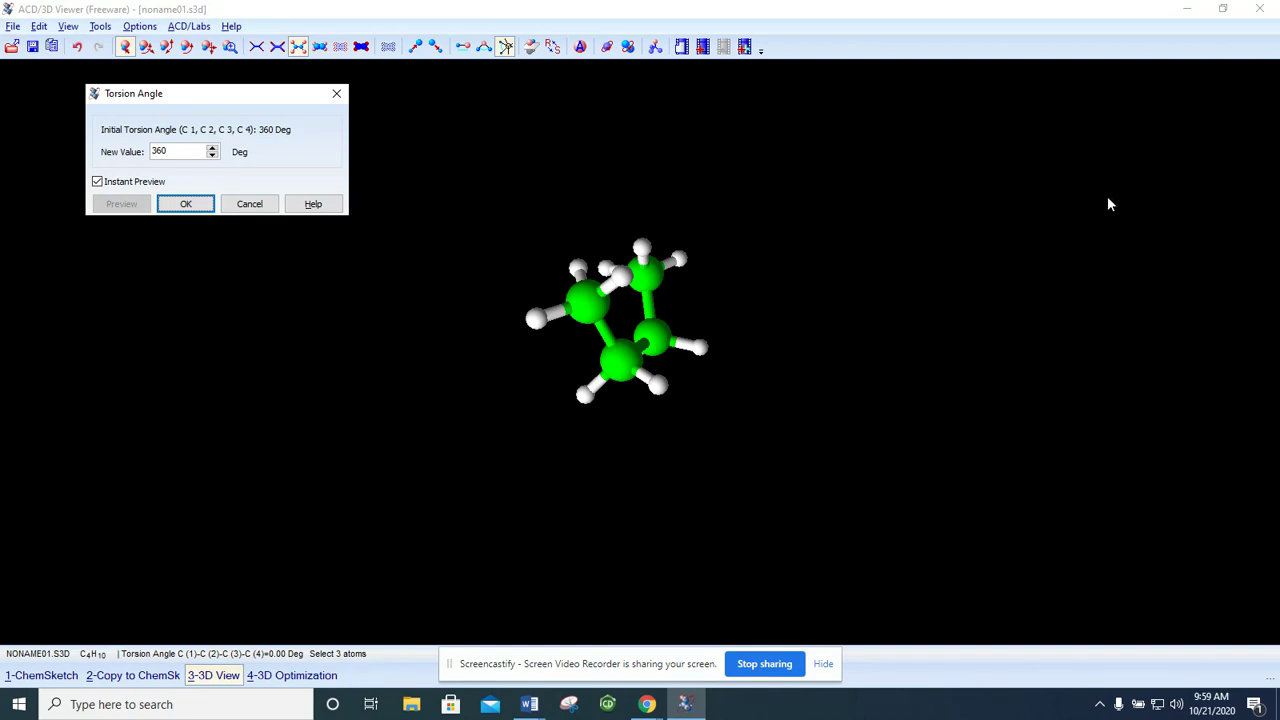
left_click_drag(176, 151, 112, 148)
type("60")
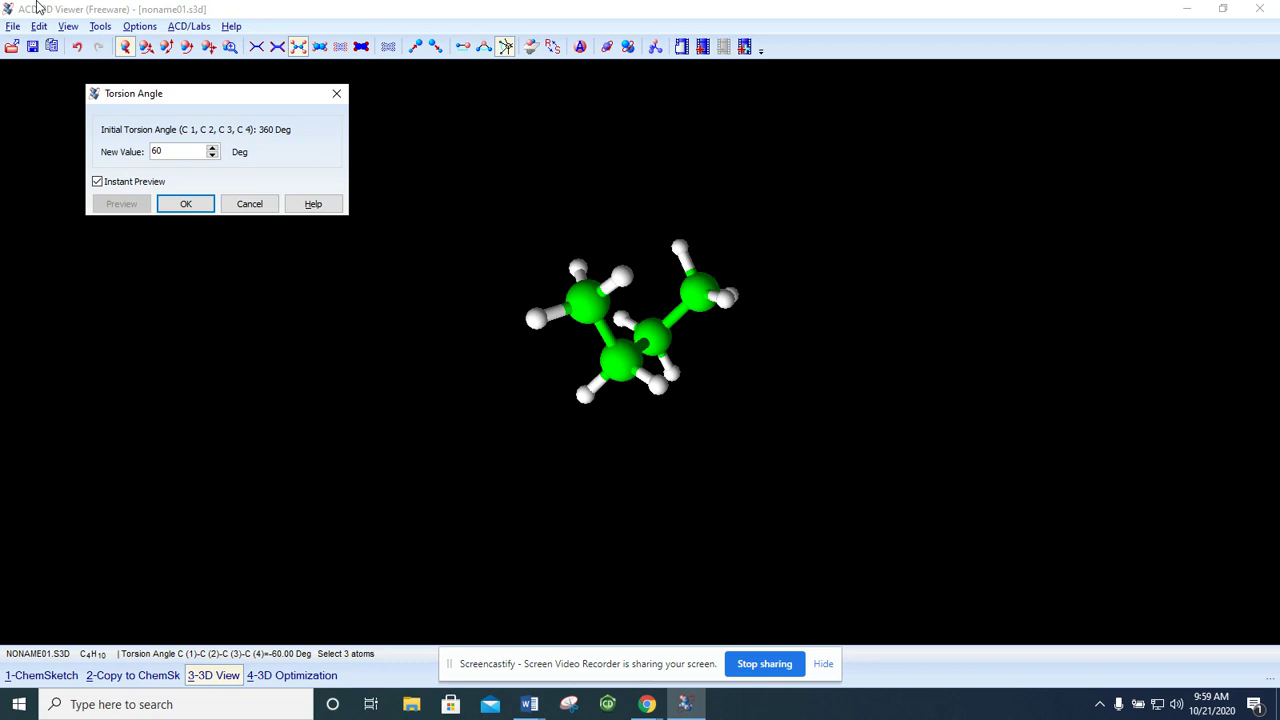
key("Return")
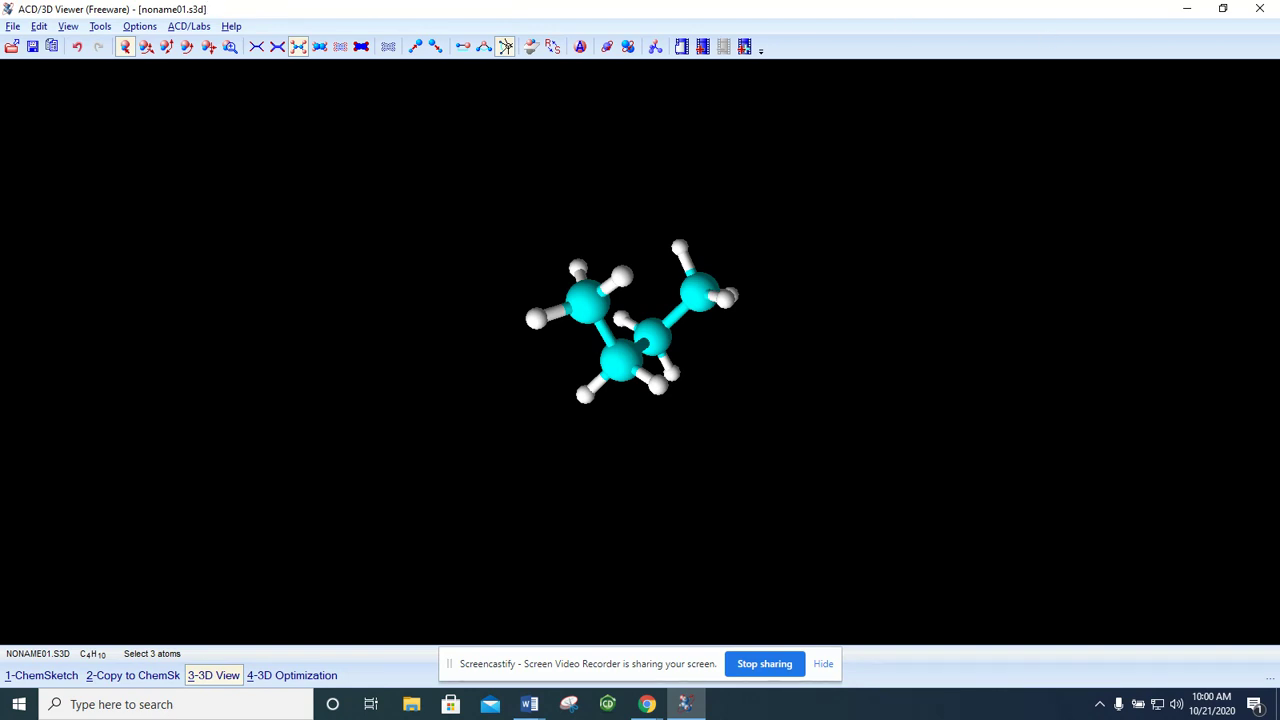
Step: Rotate the butane model to look nearly along its C2–C3 bond and overlay translucent space-filling spheres on the atoms
key("alt+Tab")
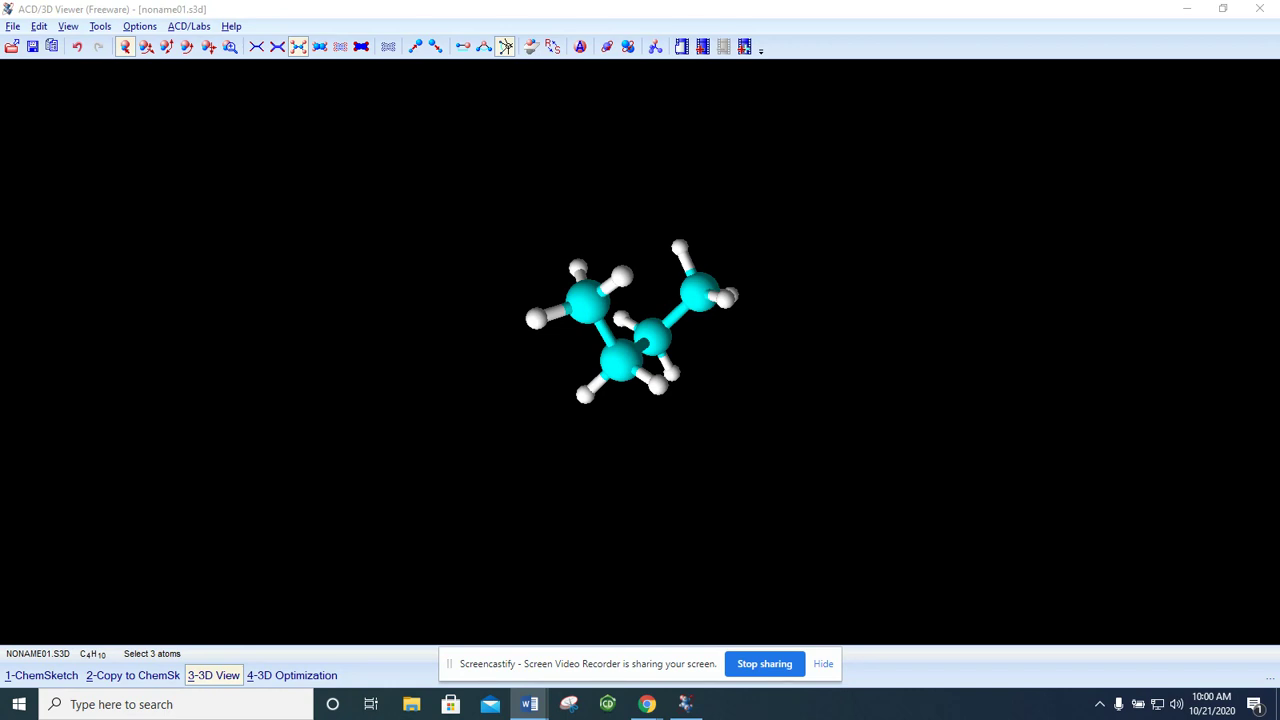
left_click(146, 47)
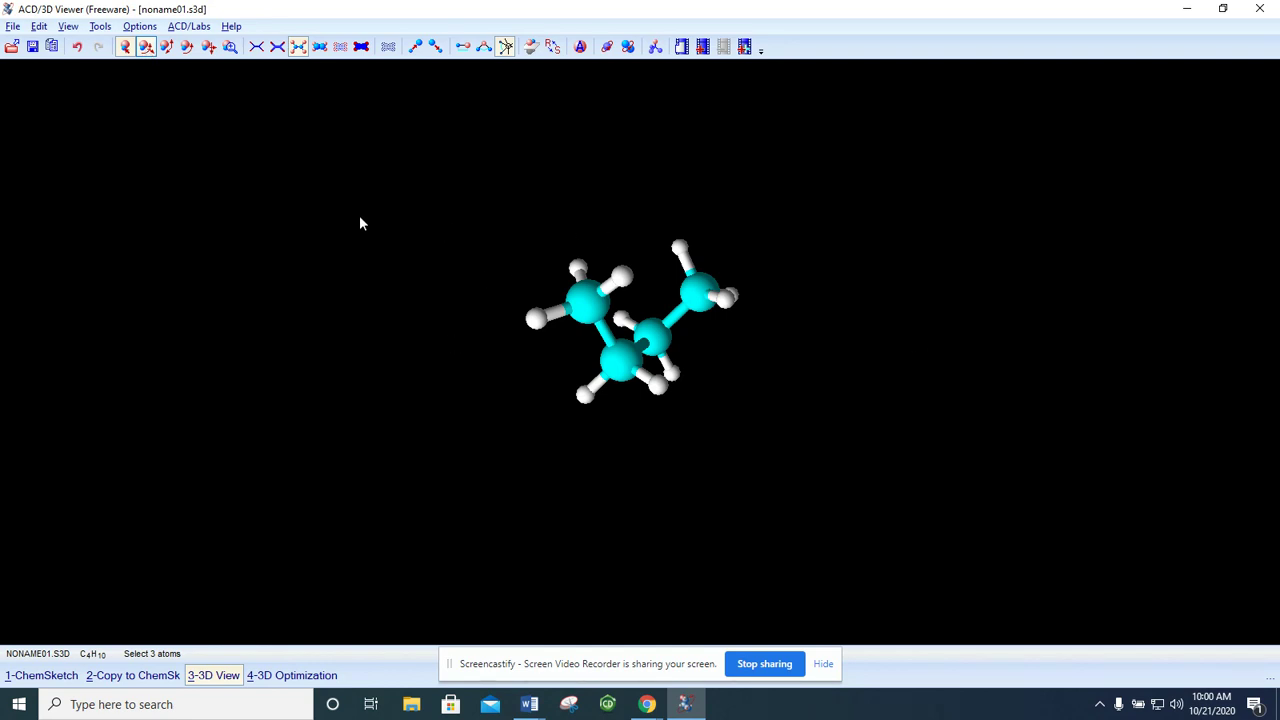
mouse_move(621, 368)
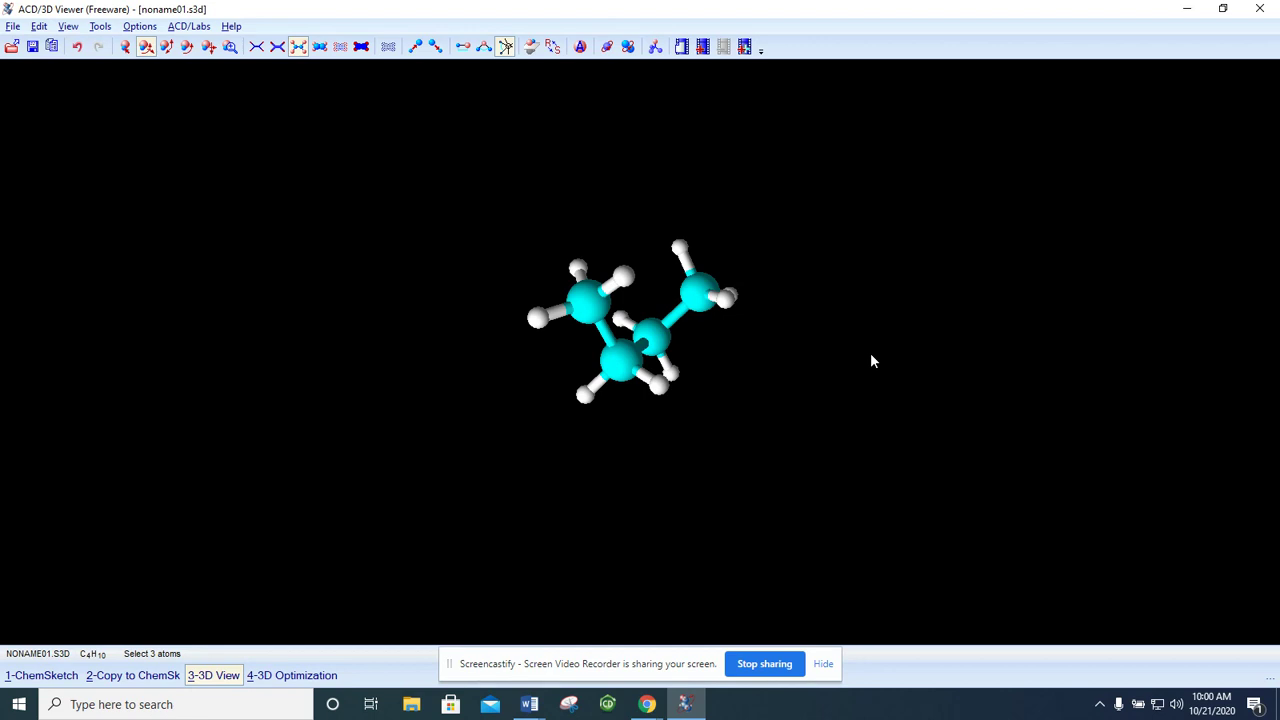
left_click_drag(871, 354, 871, 354)
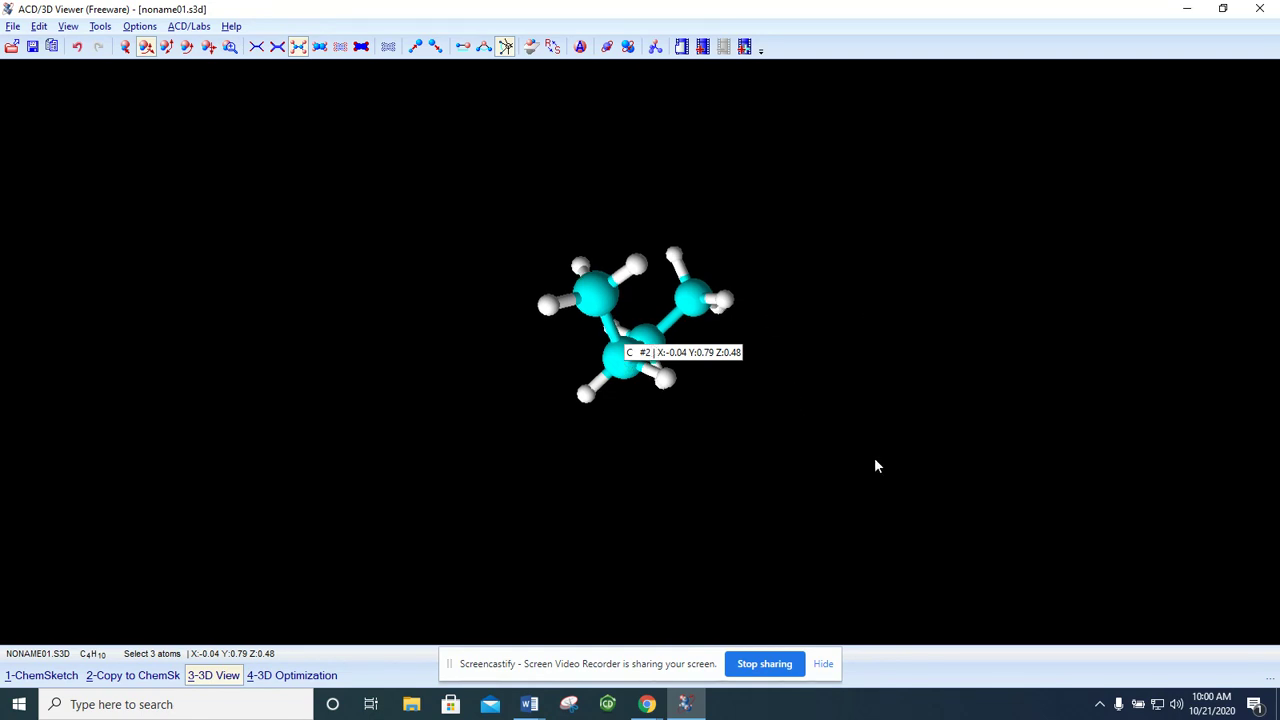
left_click_drag(613, 359, 617, 351)
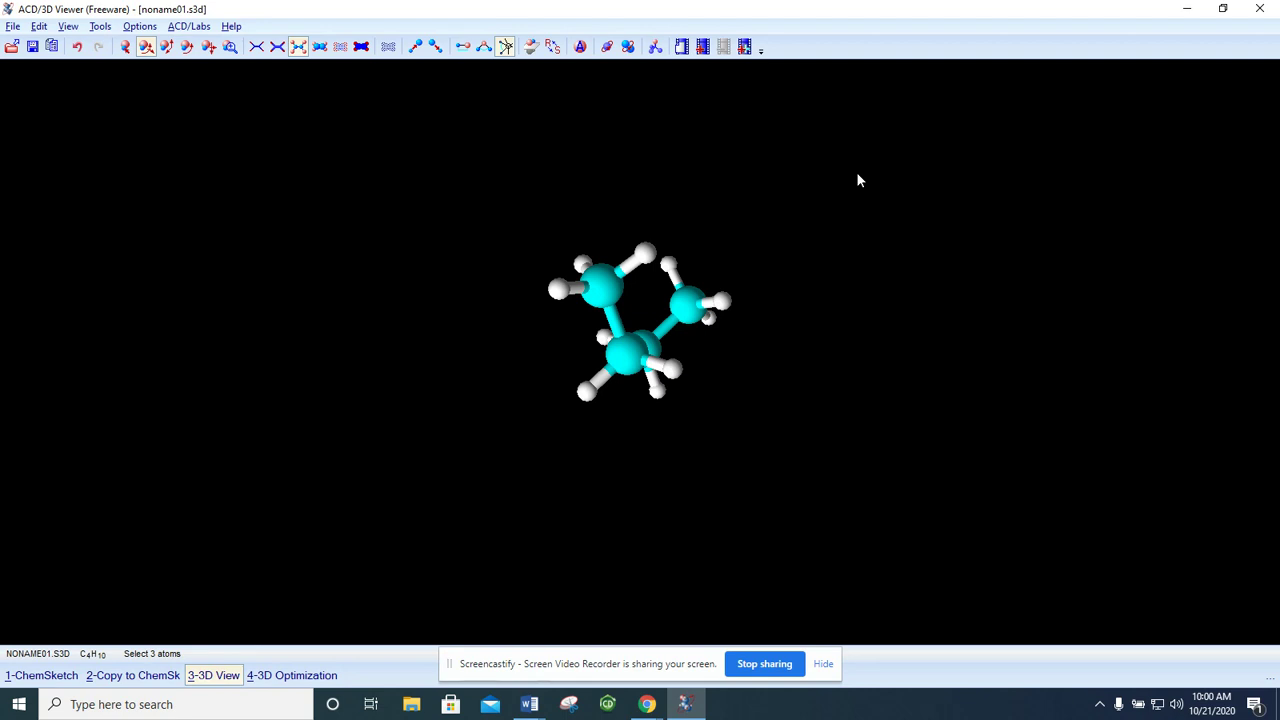
left_click(388, 47)
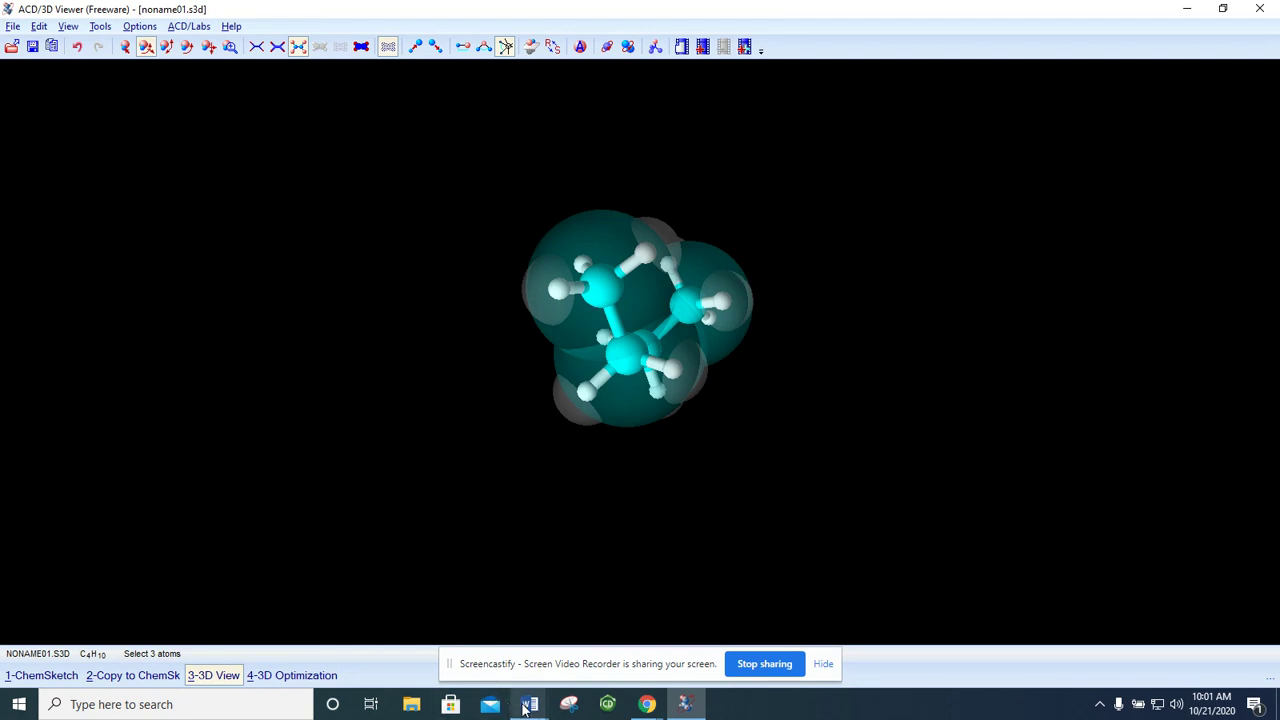
Step: Switch to the Word lab worksheet and paste the copied butane model image under item 8, the gauche conformation showing steric strain
mouse_move(526, 706)
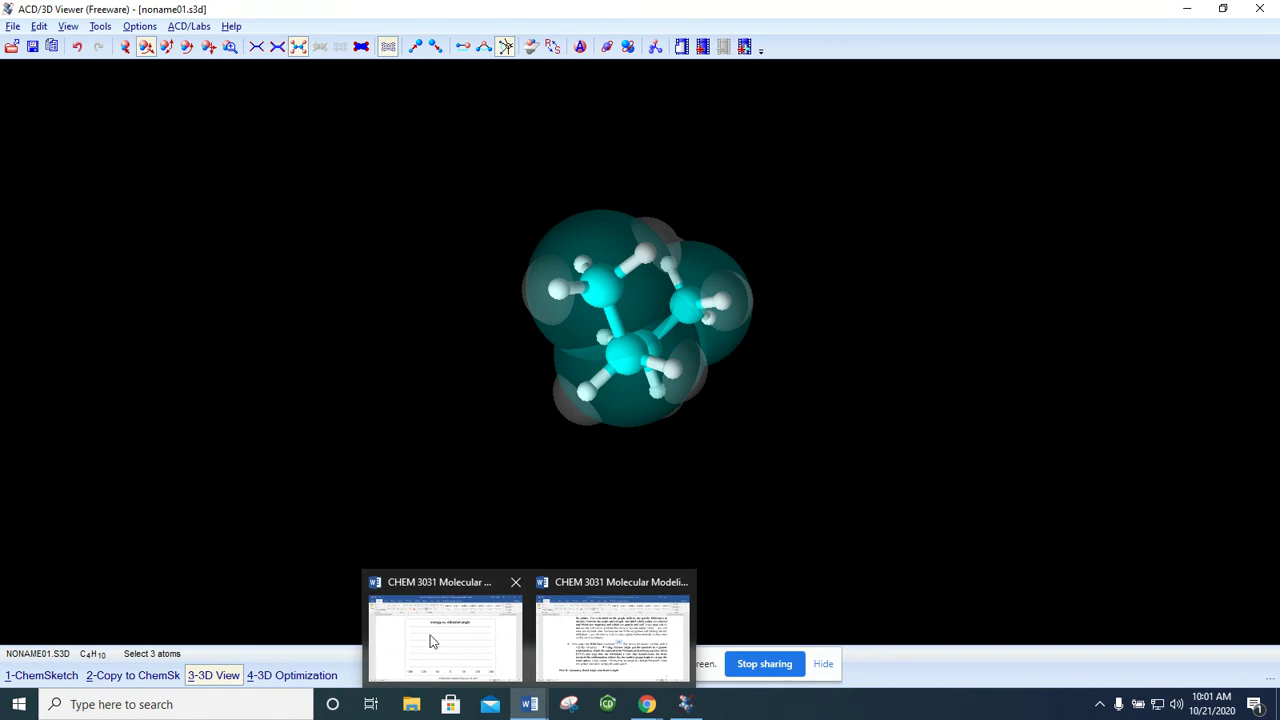
left_click(462, 656)
scroll(958, 315, "down", 5)
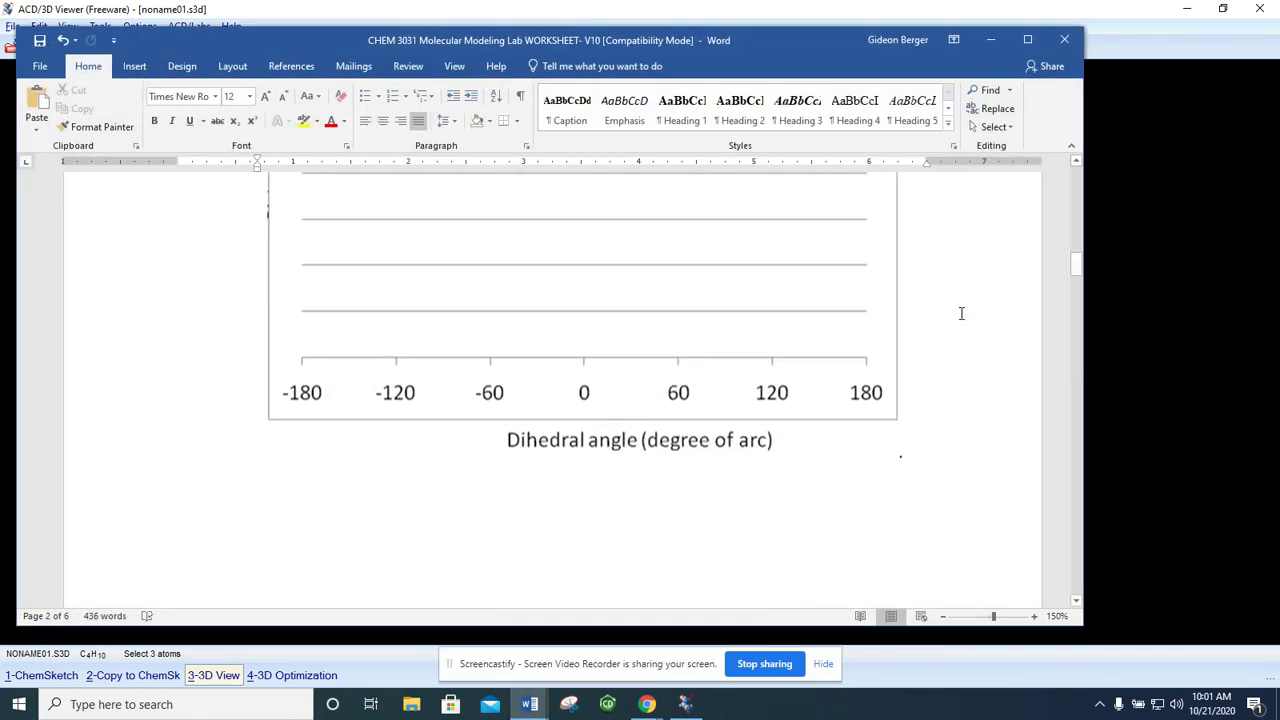
scroll(965, 319, "down", 8)
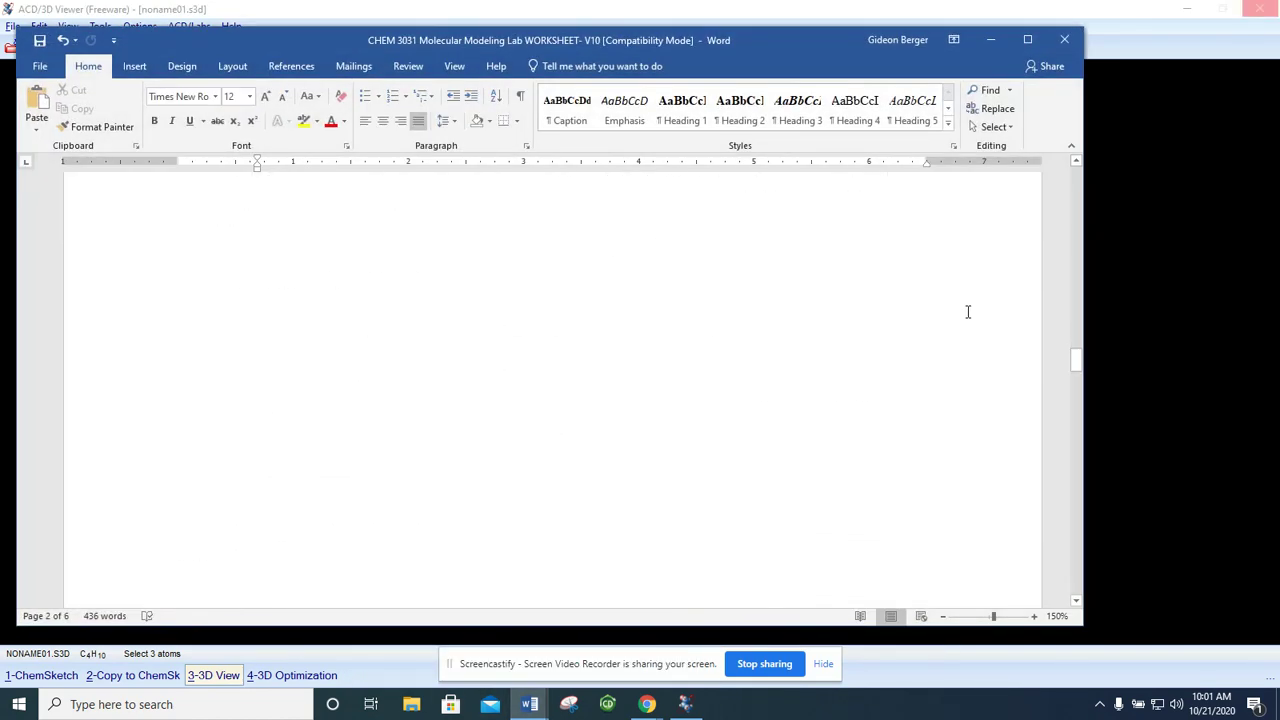
scroll(967, 314, "up", 3)
scroll(967, 313, "up", 6)
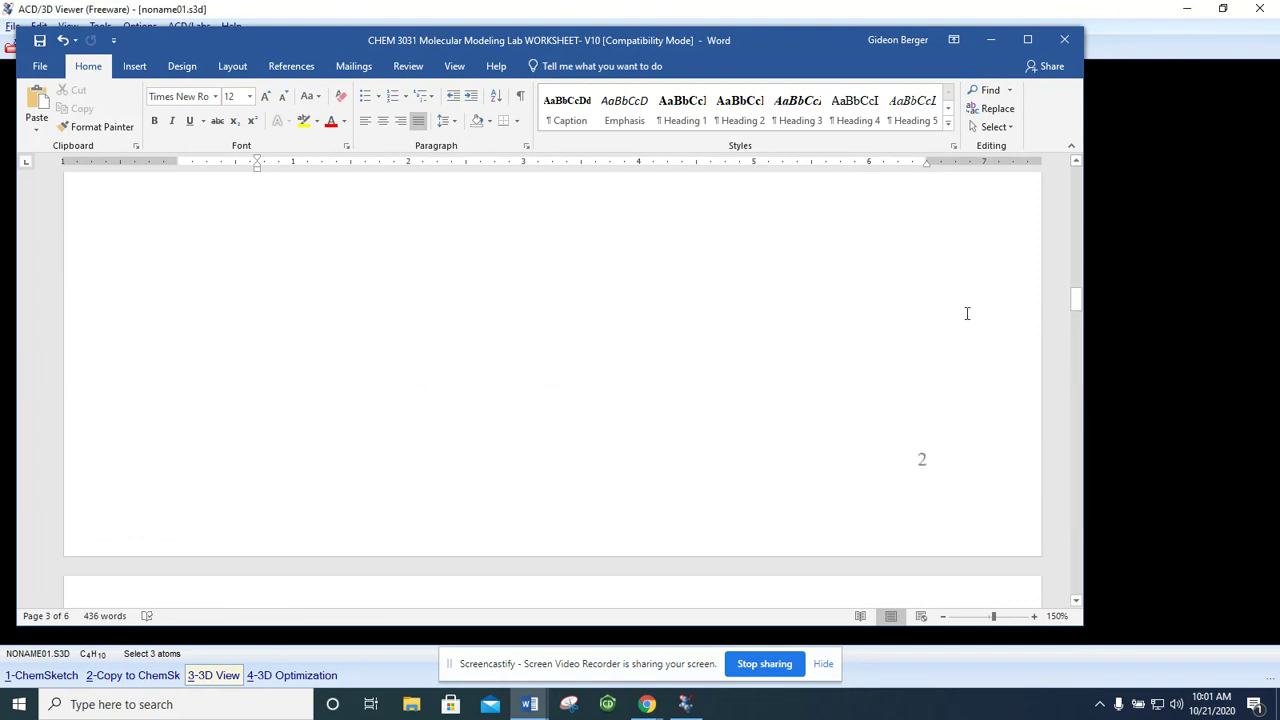
scroll(967, 313, "up", 10)
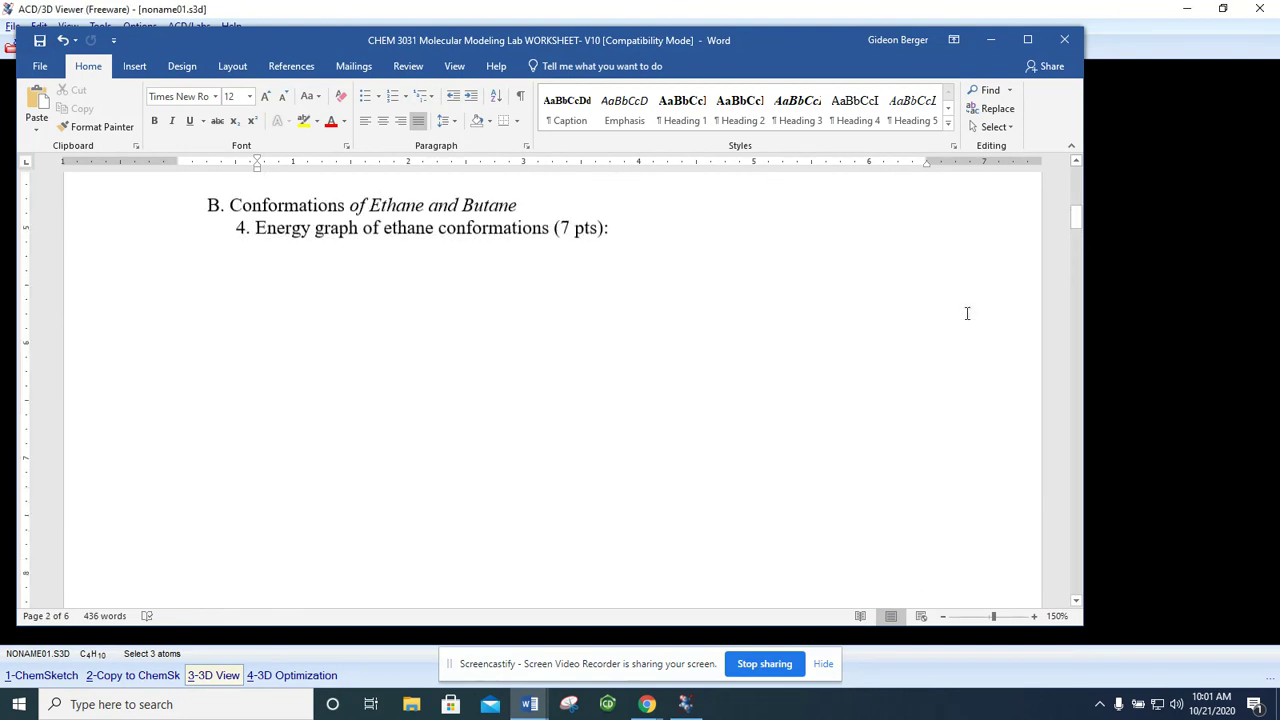
scroll(967, 313, "down", 4)
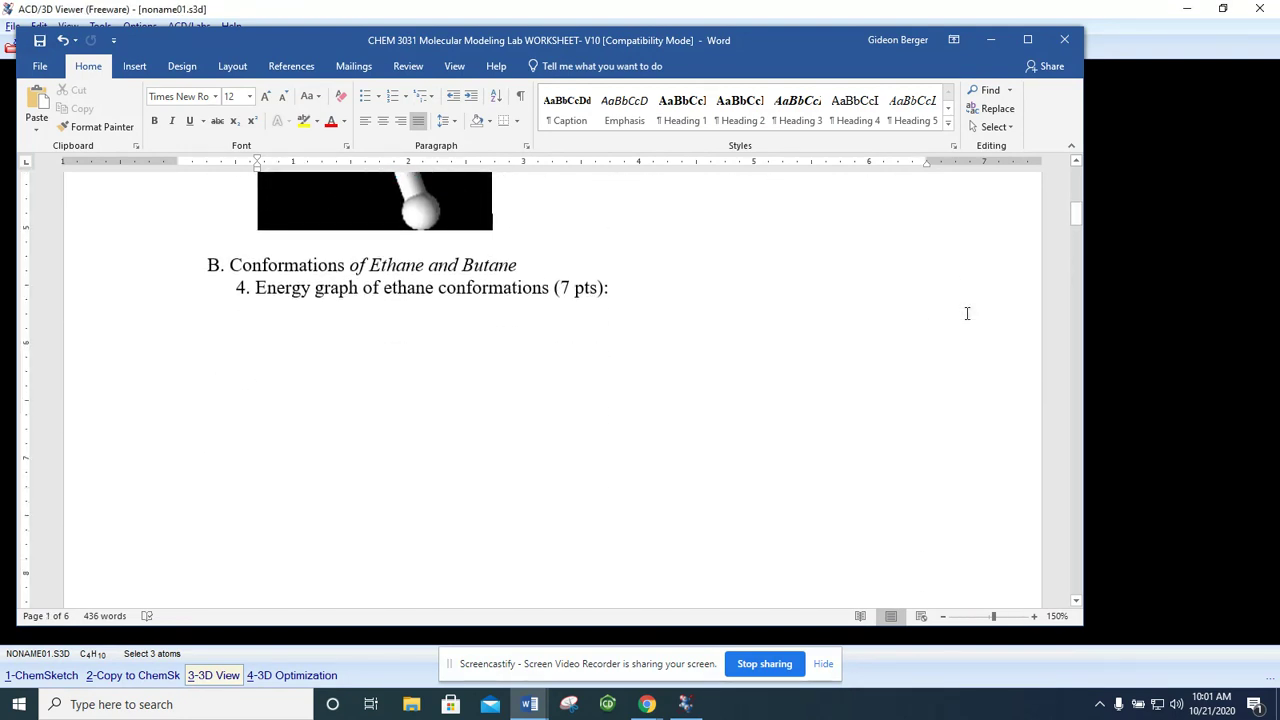
scroll(967, 313, "down", 10)
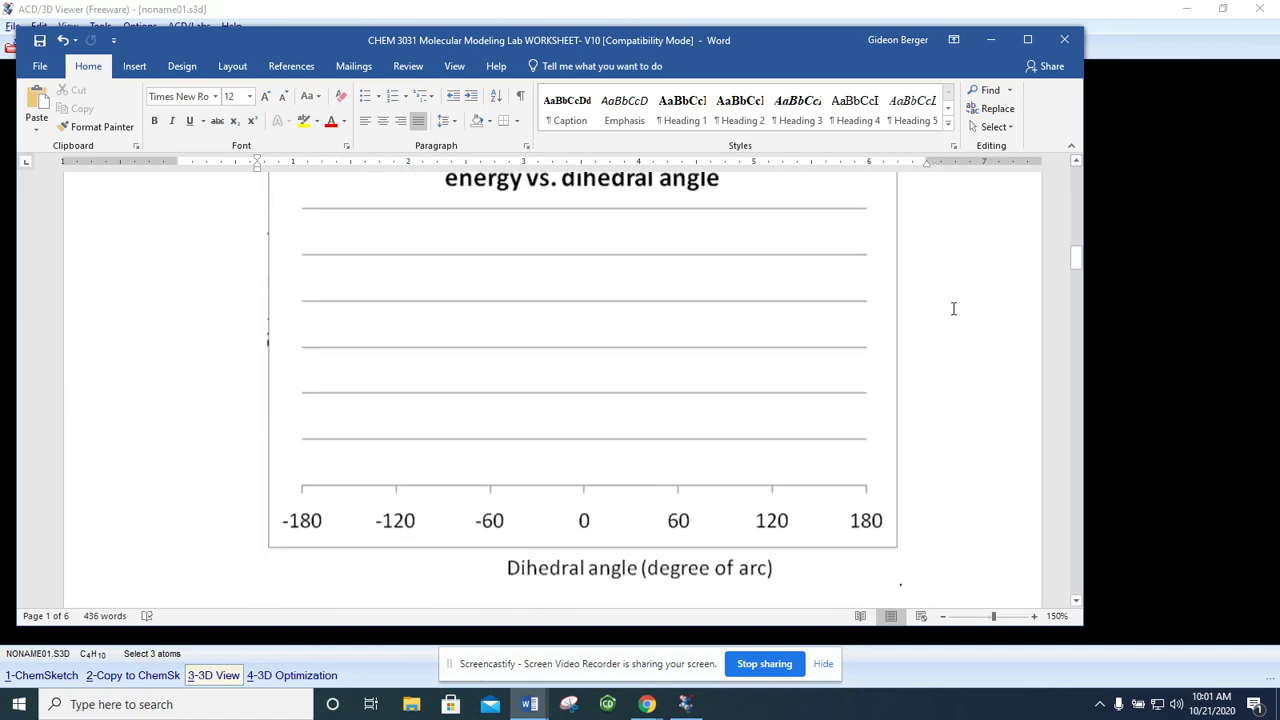
scroll(789, 269, "down", 6)
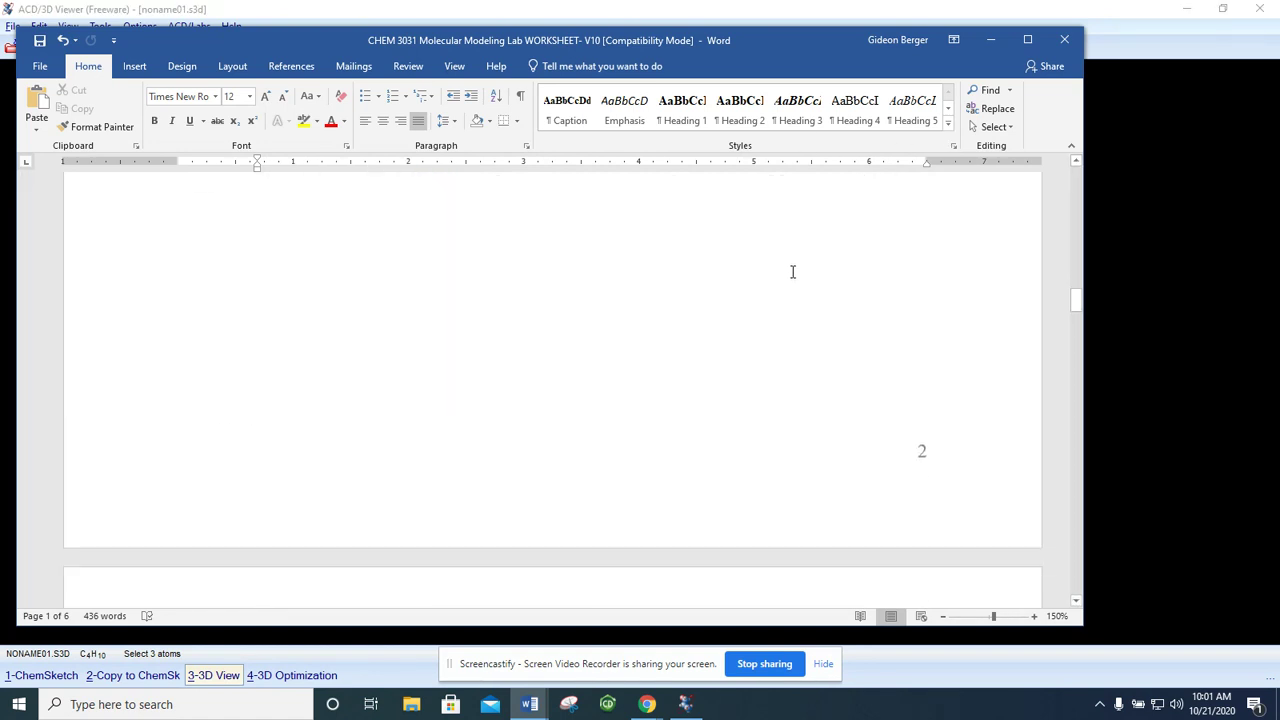
scroll(797, 272, "down", 8)
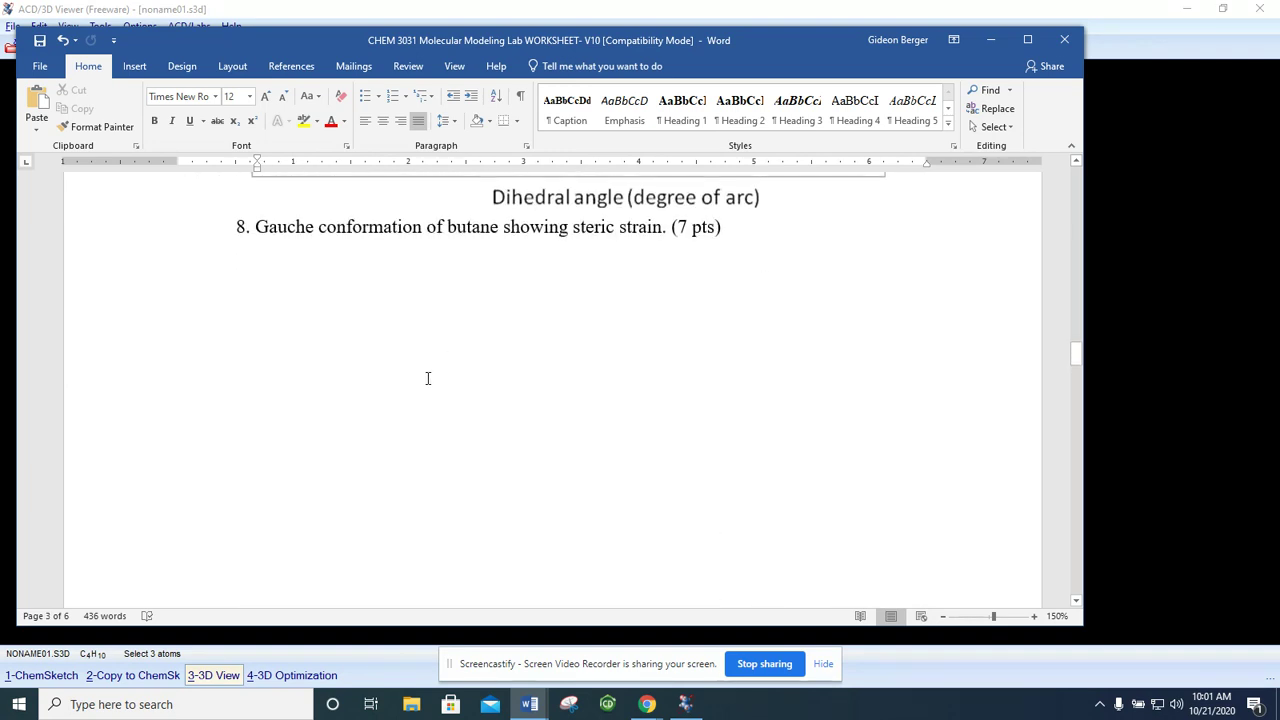
left_click(494, 270)
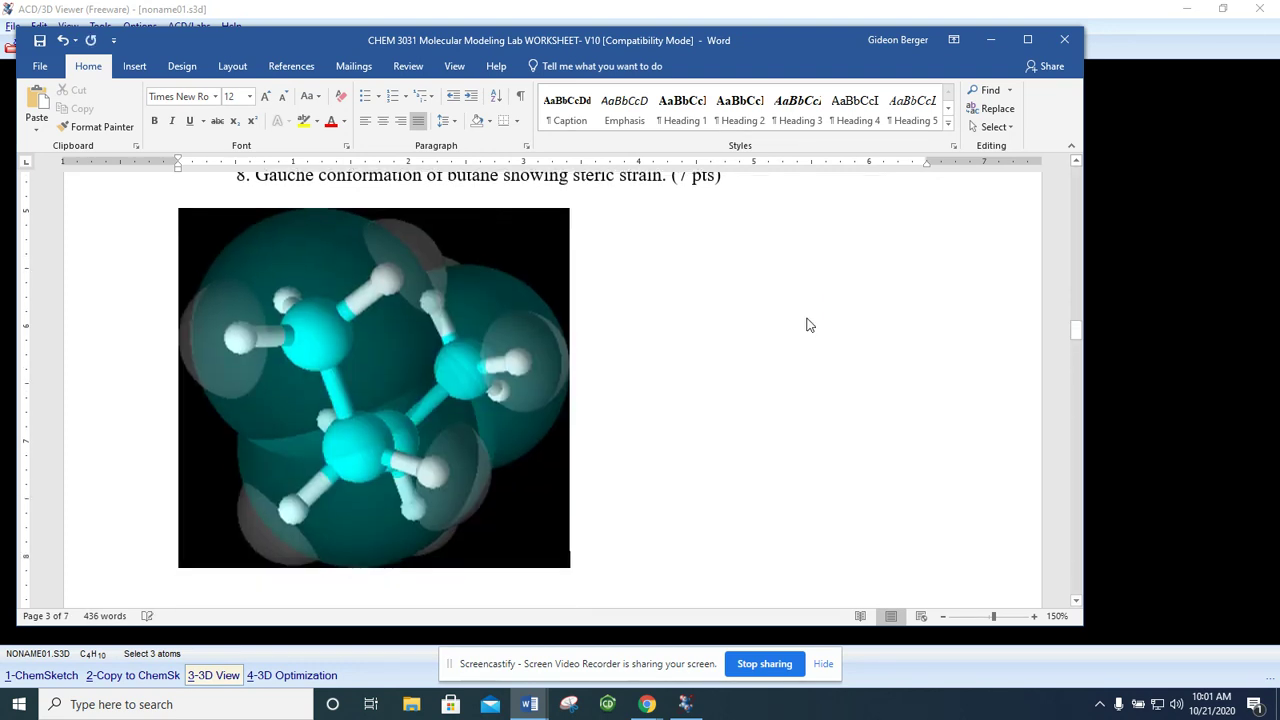
Step: Review the blank energy vs. dihedral angle graph above the gauche conformation item in the worksheet
scroll(790, 354, "up", 3)
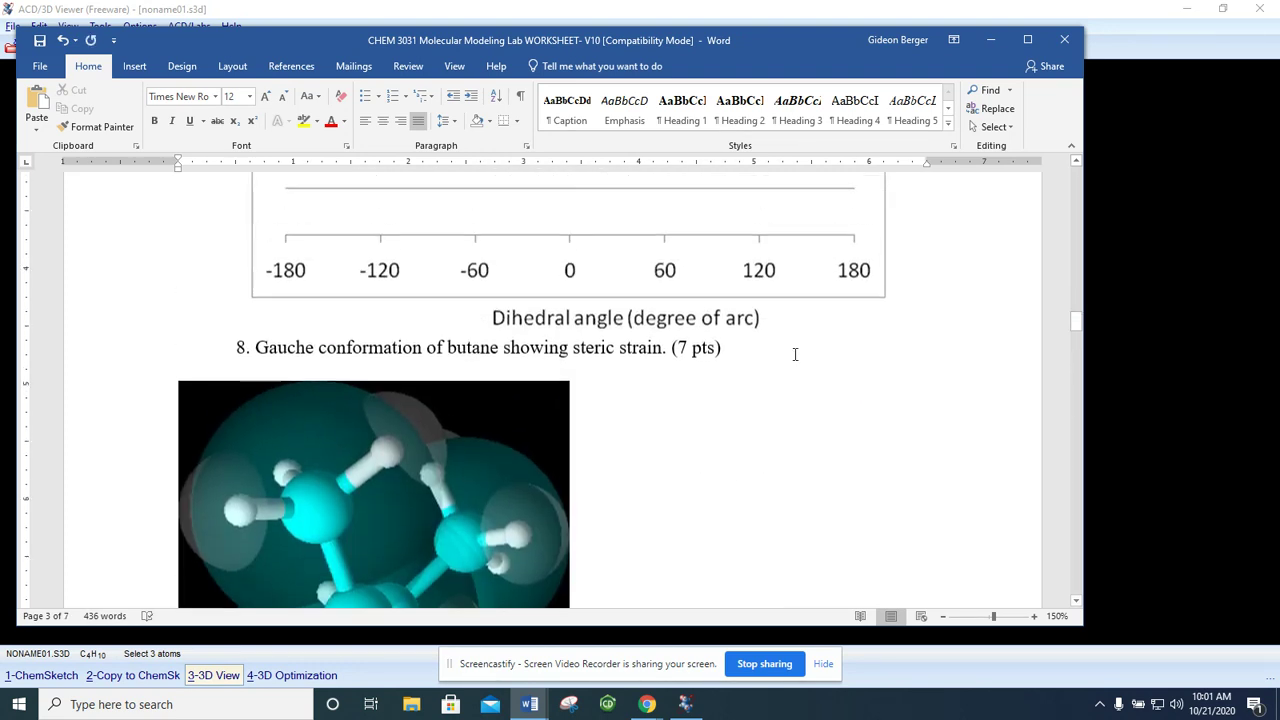
scroll(795, 354, "up", 1)
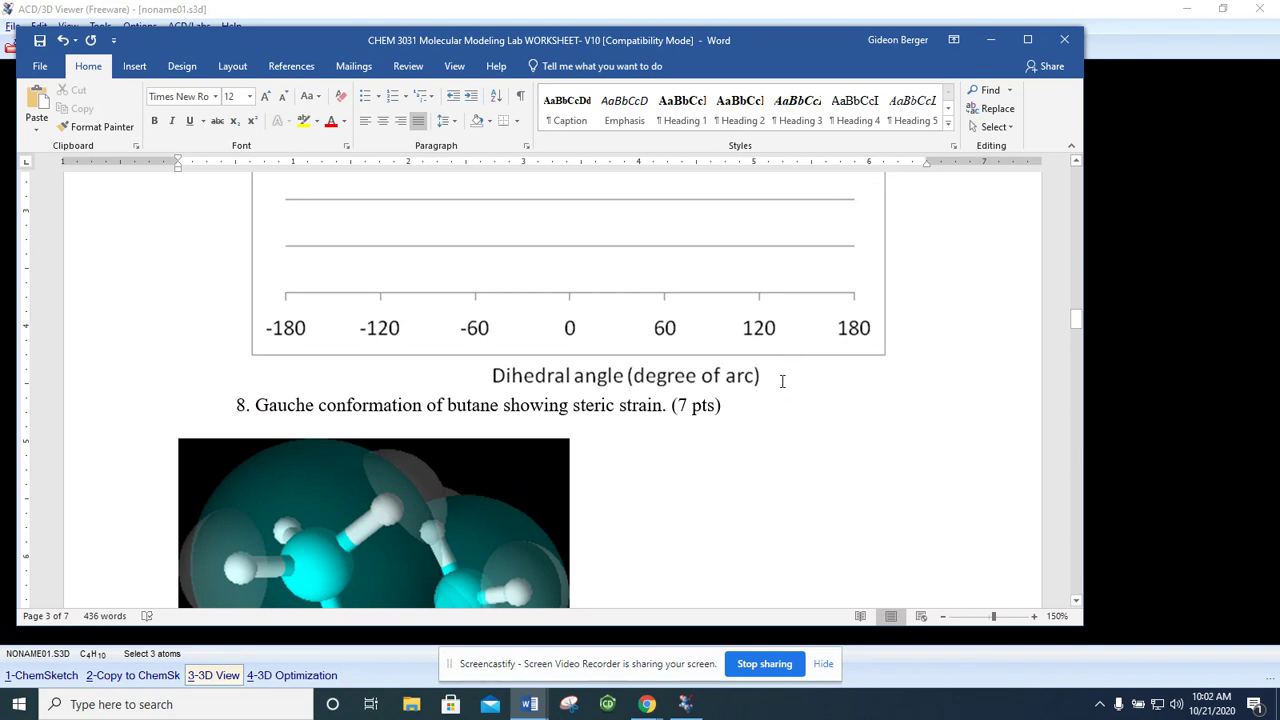
scroll(700, 360, "up", 4)
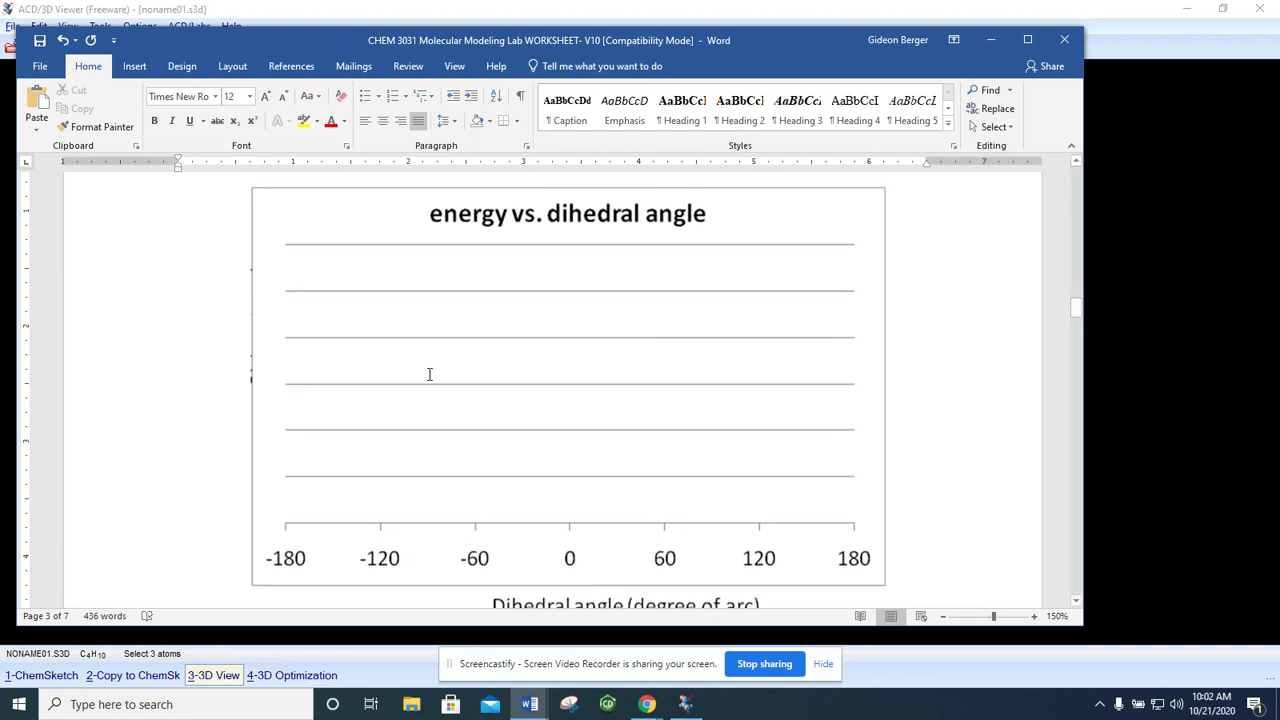